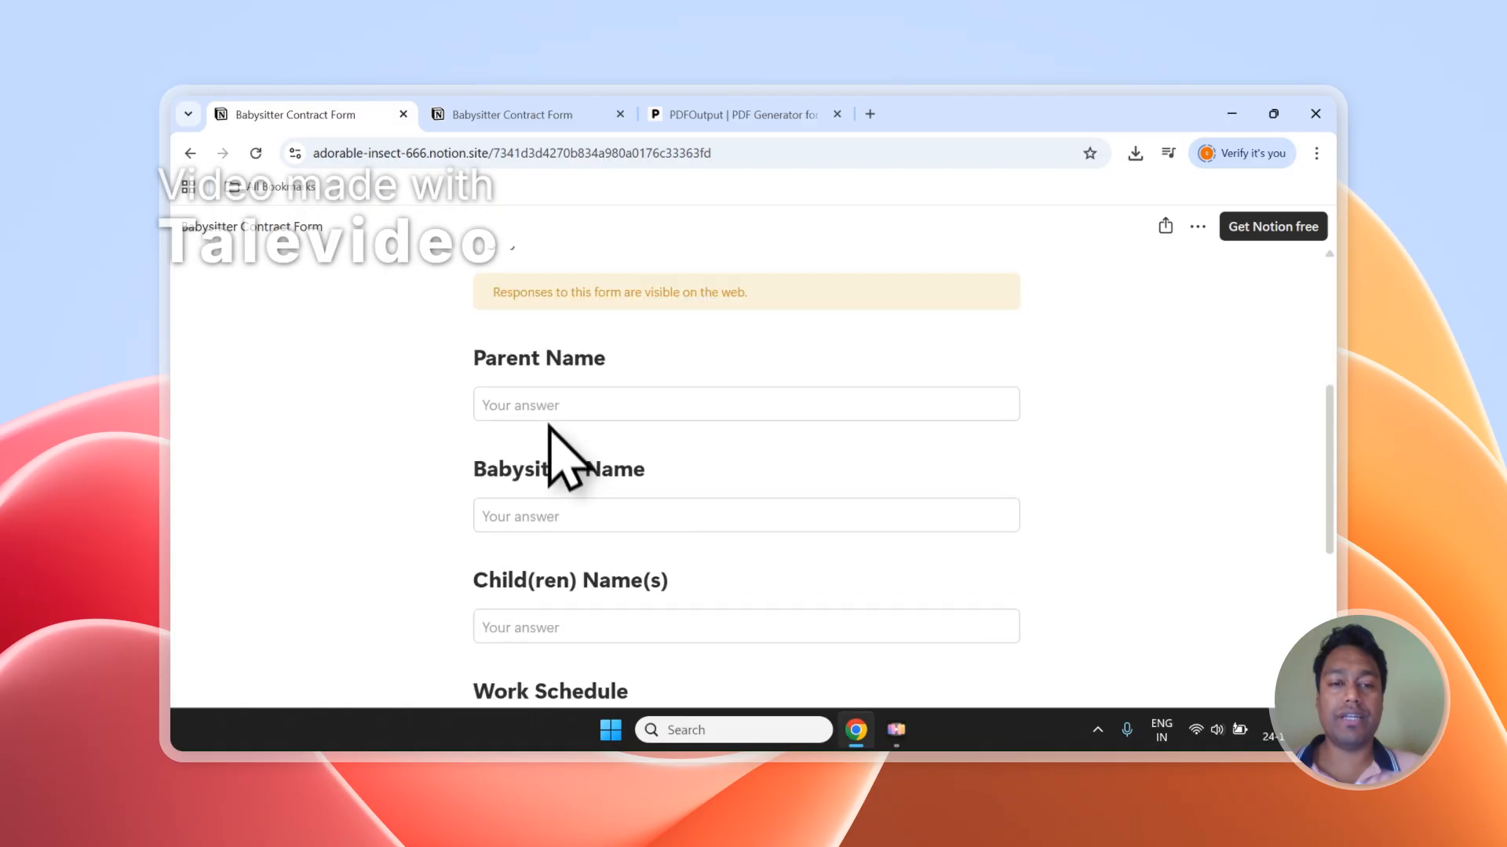
Review the questions on the Babysitter Contract Form and the response entries in its Notion database
{"action": "scroll", "coordinate": [564, 436], "scroll_direction": "up", "scroll_amount": 2}
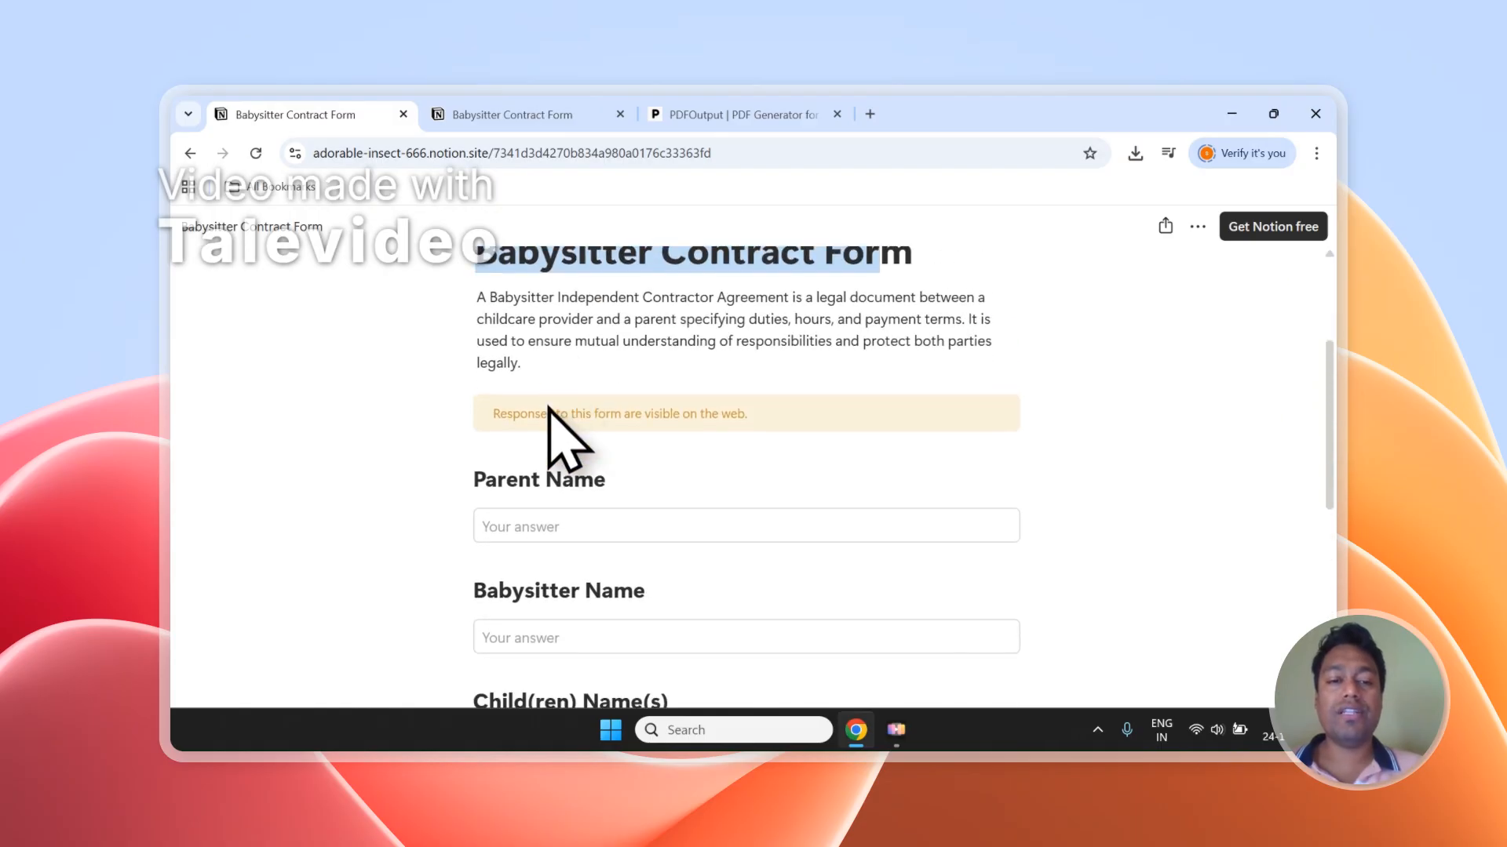
{"action": "scroll", "coordinate": [549, 447], "scroll_direction": "down", "scroll_amount": 10}
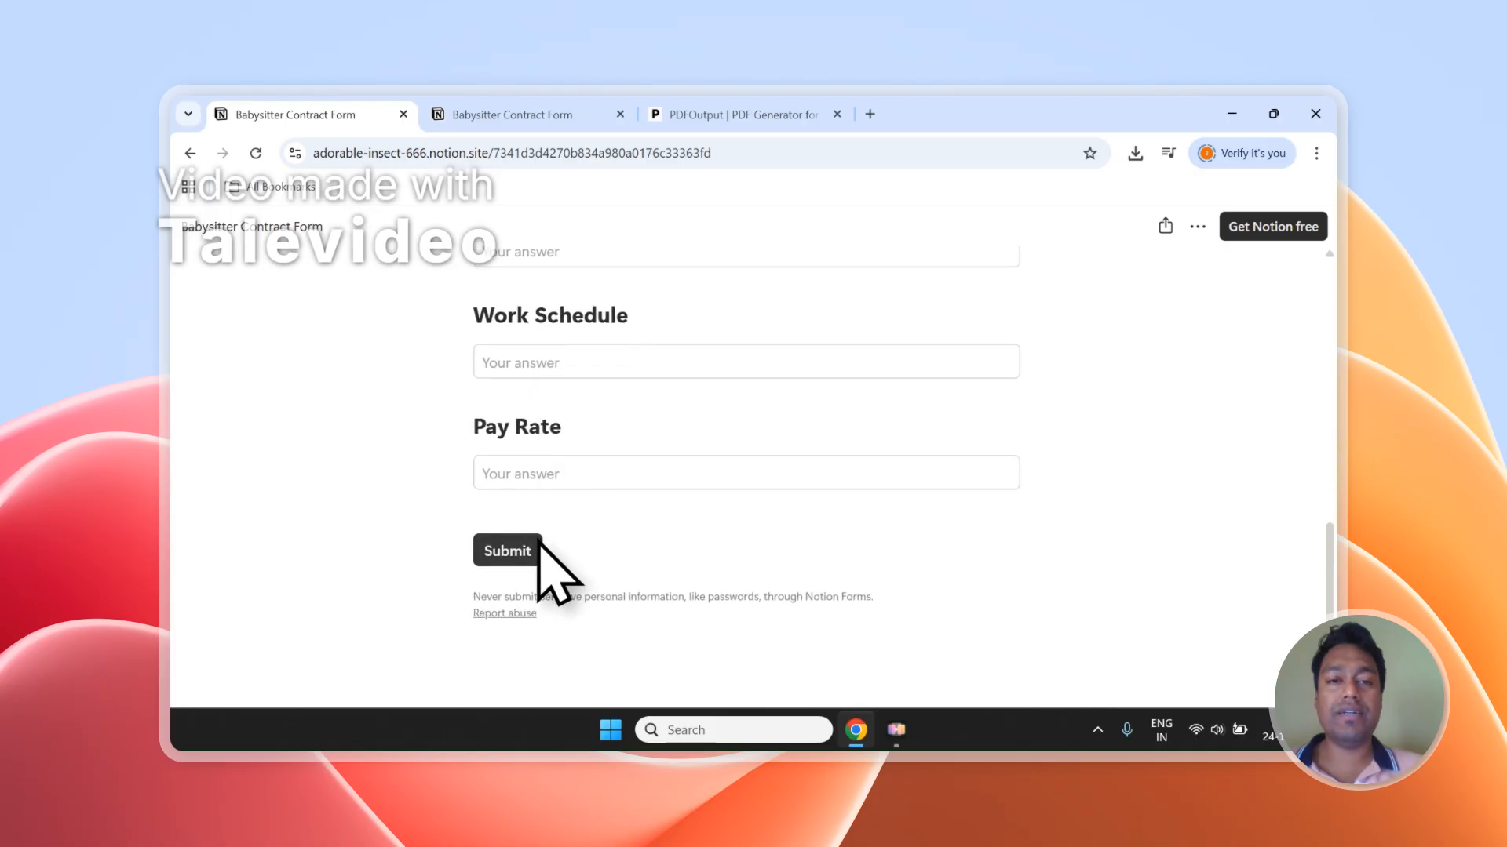
{"action": "left_click", "coordinate": [517, 115]}
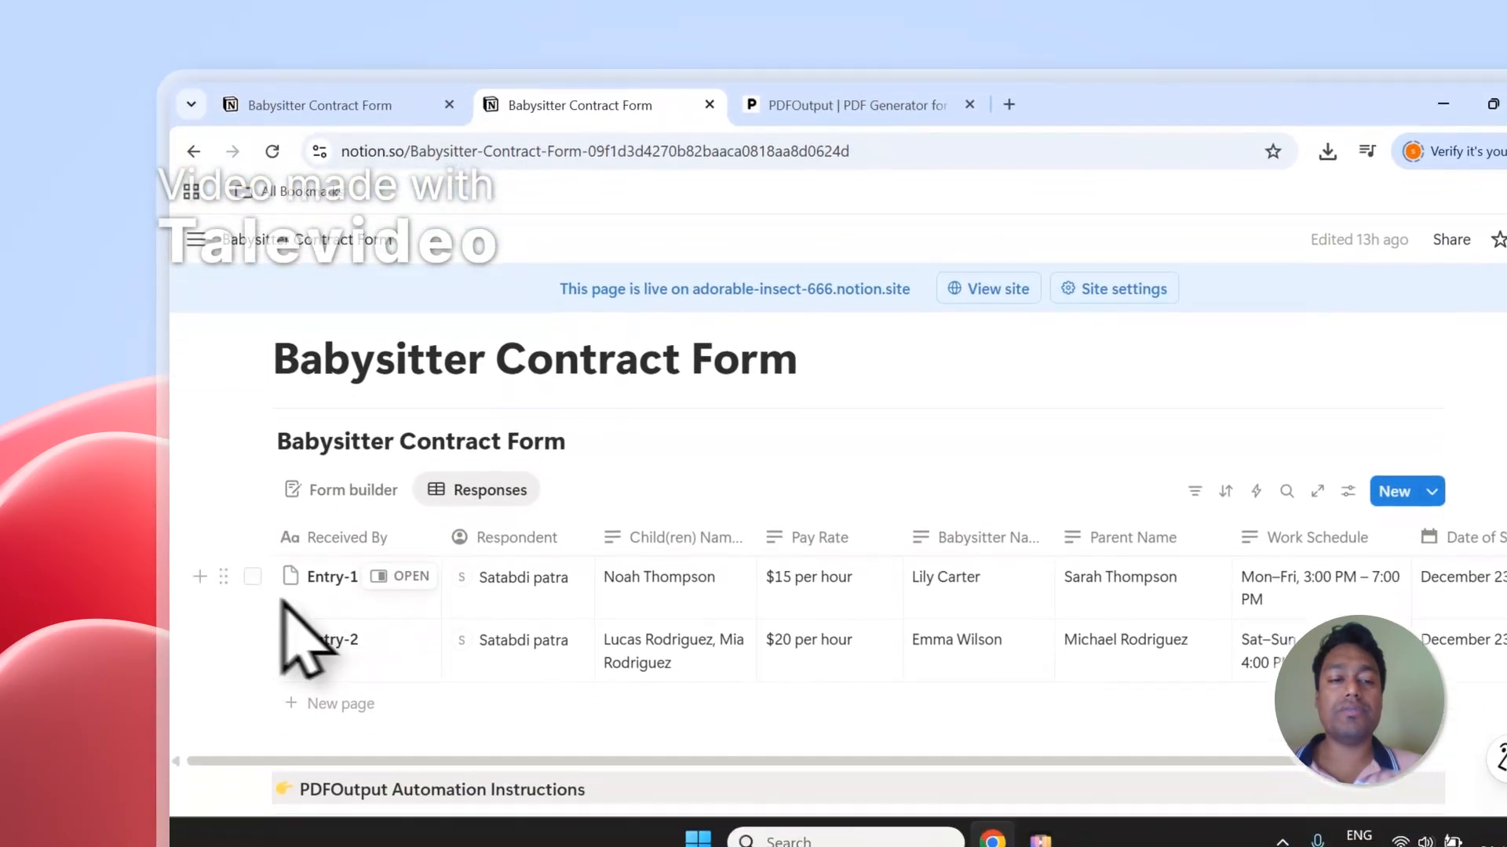
{"action": "left_click", "coordinate": [239, 507]}
{"action": "left_click", "coordinate": [252, 623]}
{"action": "left_click", "coordinate": [252, 519]}
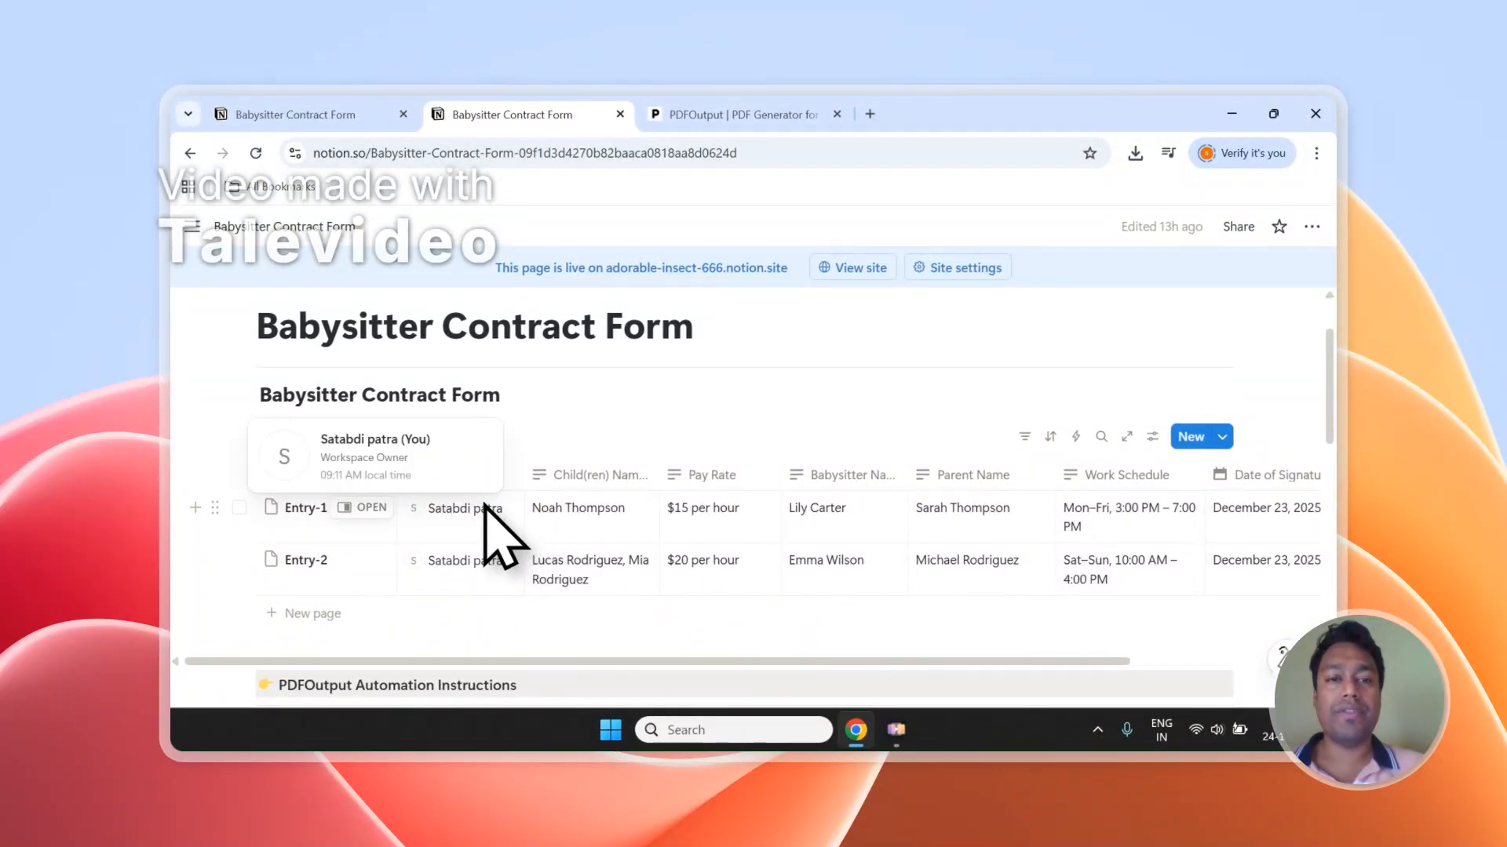
Switch to the PDFOutput website and read its description of generating PDFs from Google Docs using a Notion database
{"action": "left_click", "coordinate": [738, 114]}
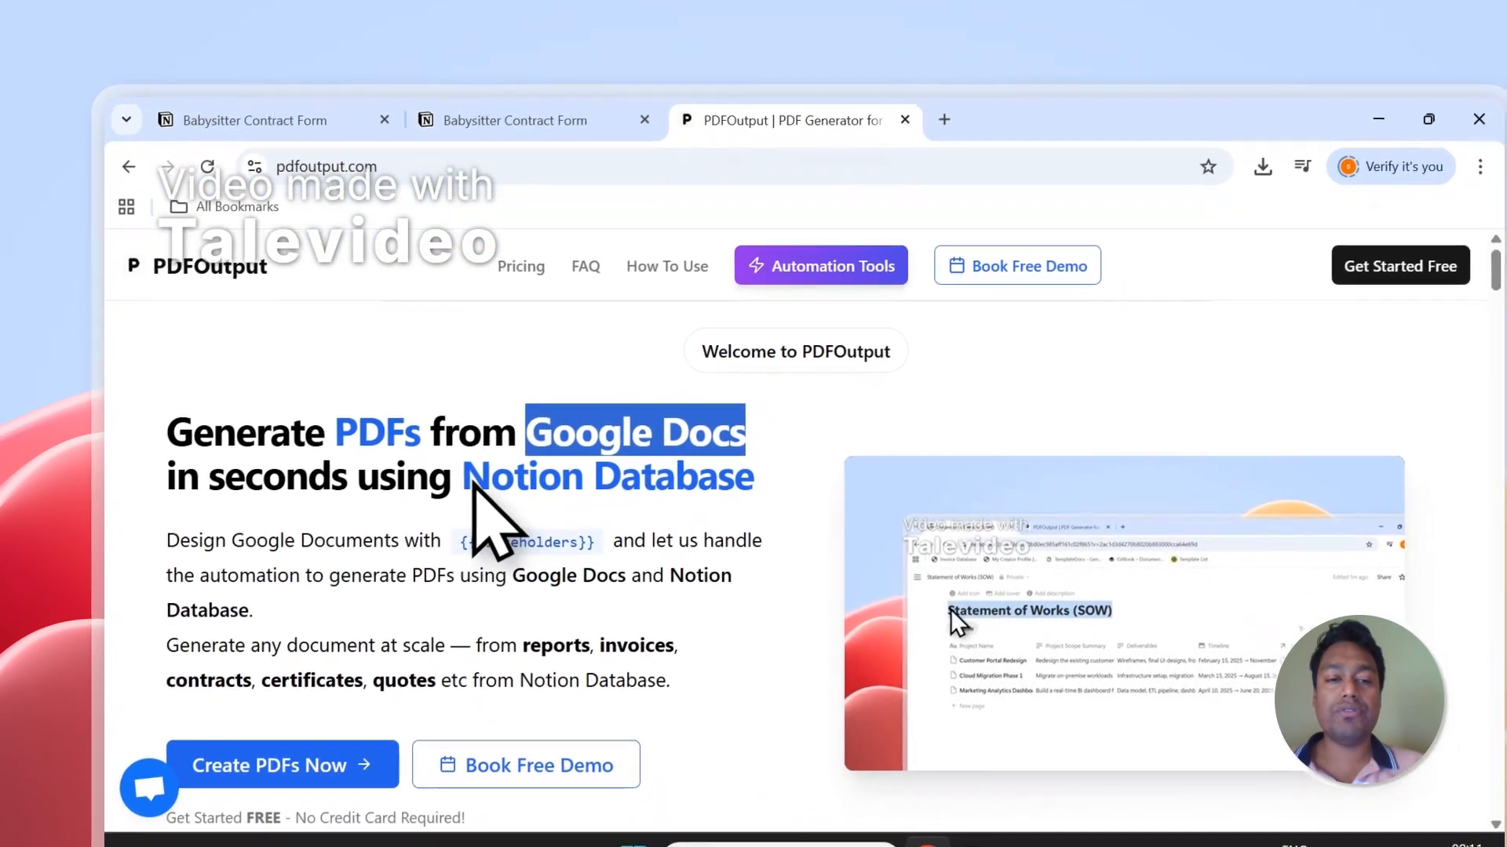
{"action": "left_click_drag", "start_coordinate": [531, 548], "coordinate": [857, 555]}
{"action": "left_click", "coordinate": [770, 479]}
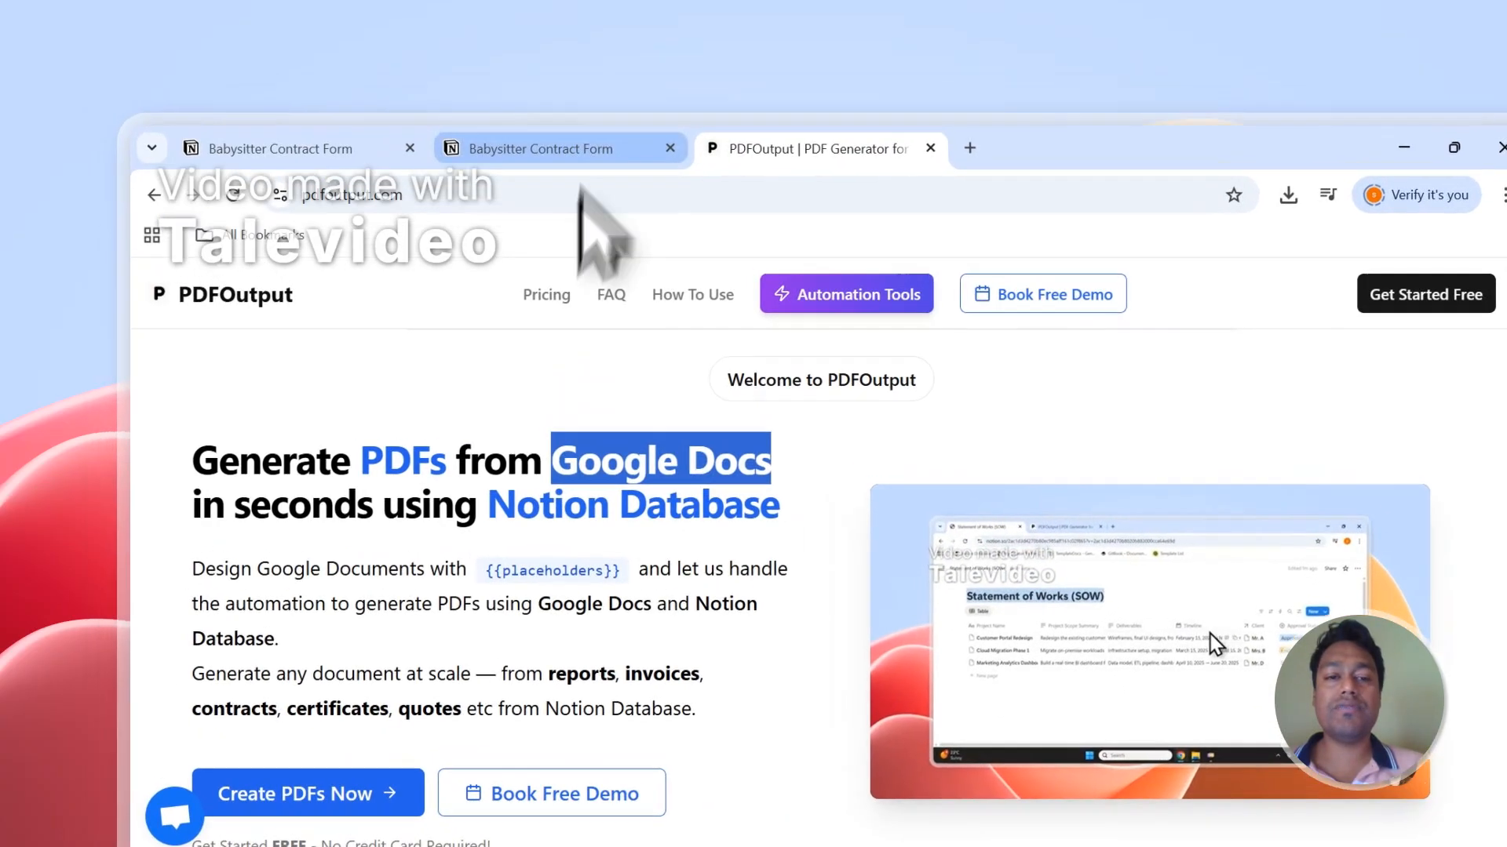
{"action": "left_click", "coordinate": [510, 117]}
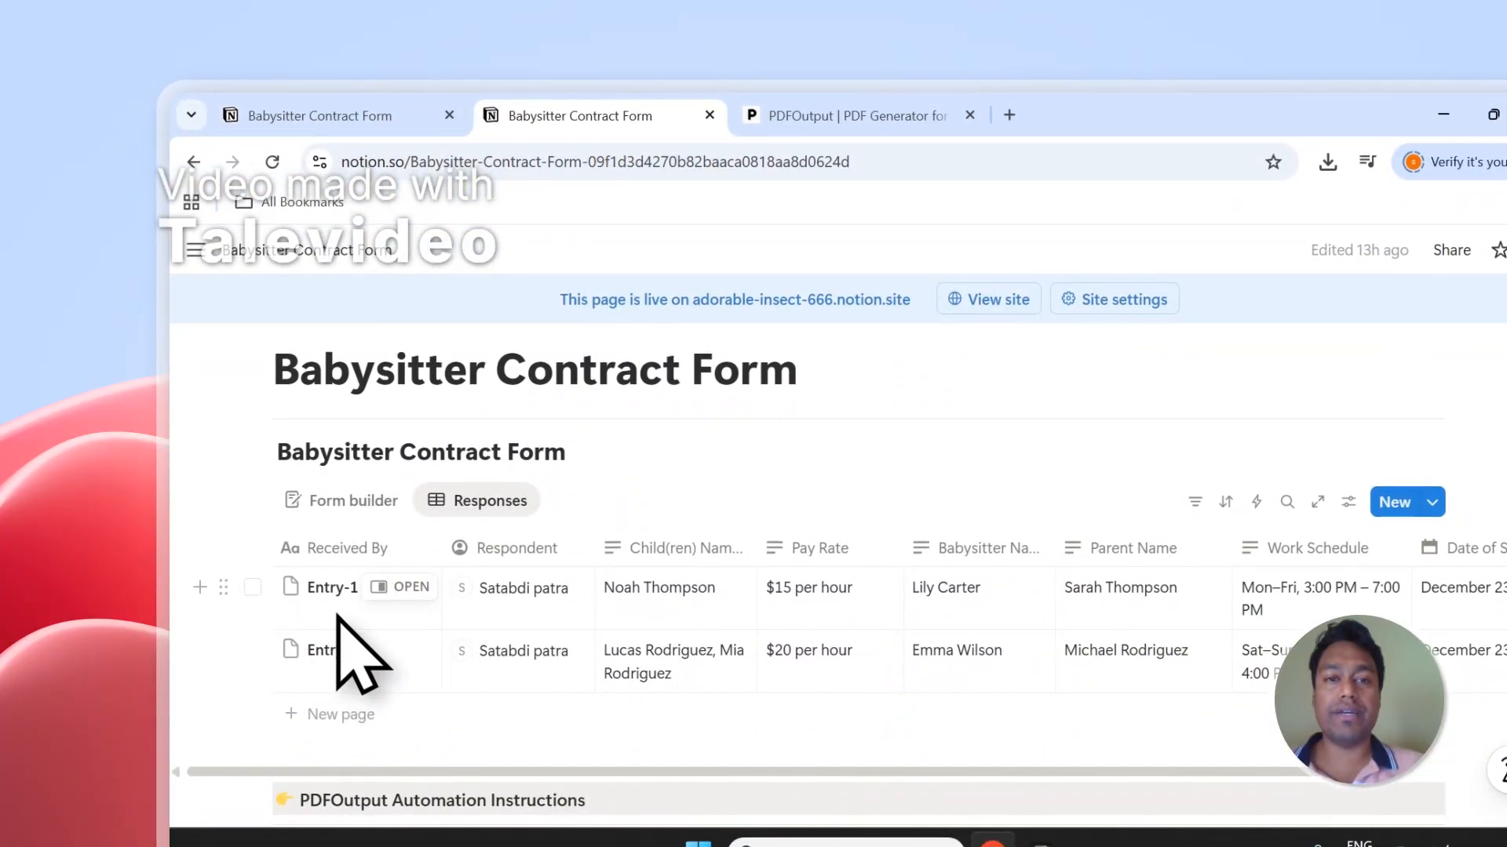
{"action": "left_click", "coordinate": [847, 116]}
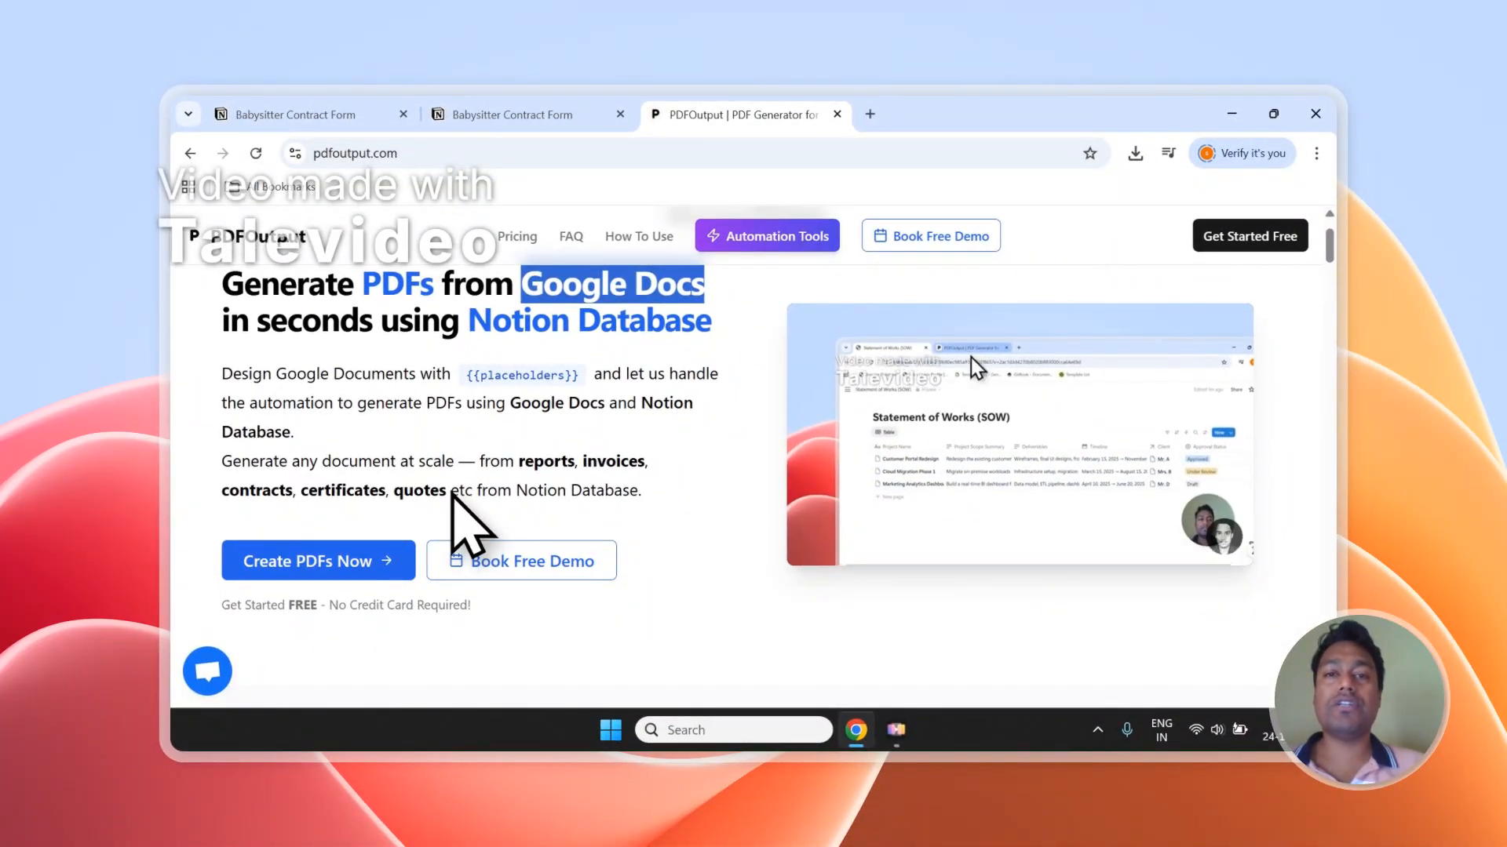
Start creating PDFs in PDFOutput by signing in with the Google account and continuing through its access consent
{"action": "scroll", "coordinate": [459, 495], "scroll_direction": "up", "scroll_amount": 1}
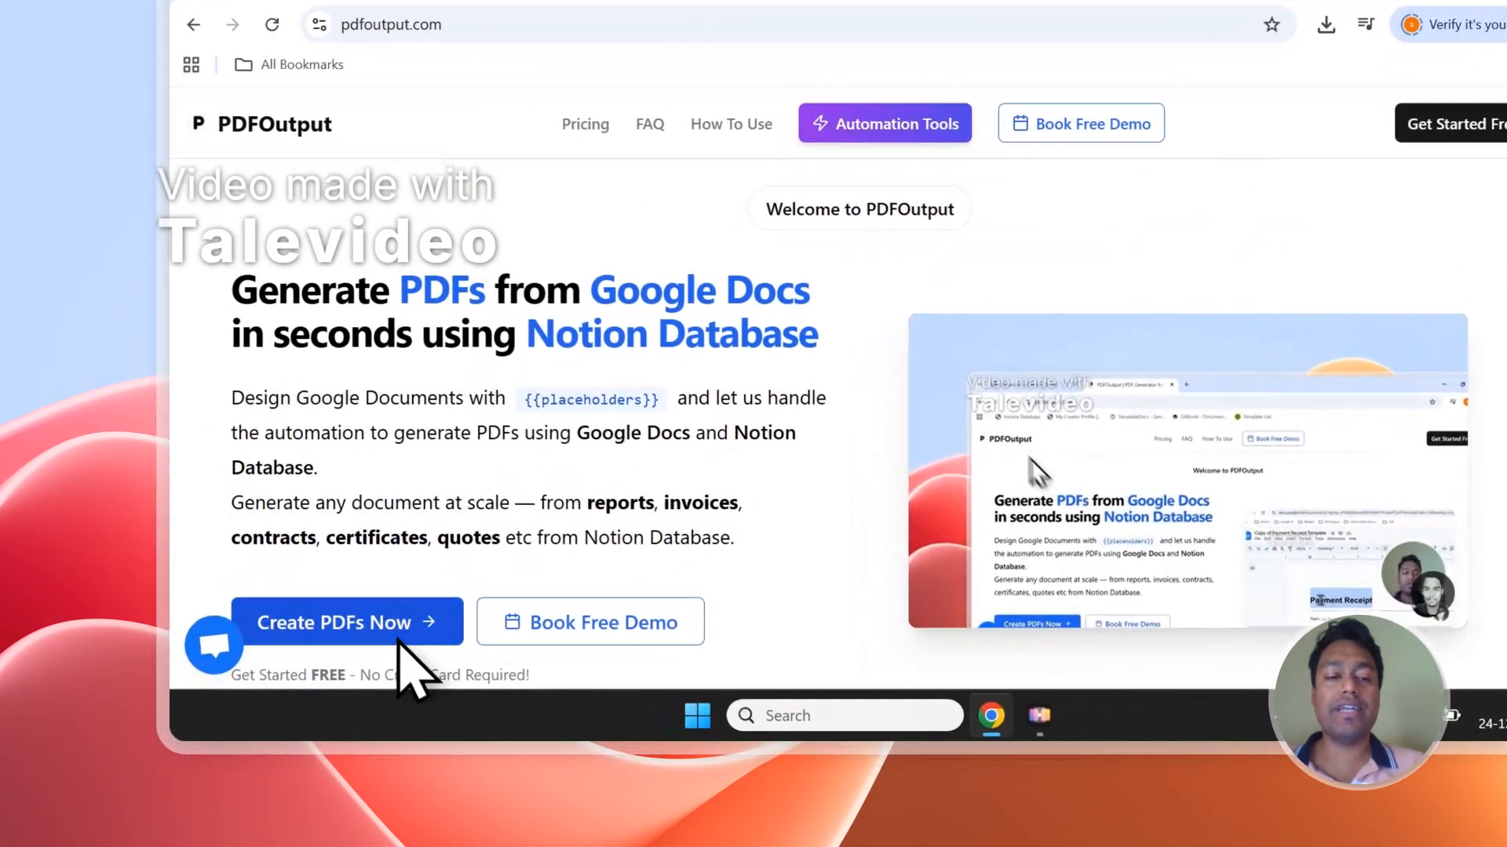
{"action": "left_click", "coordinate": [376, 653]}
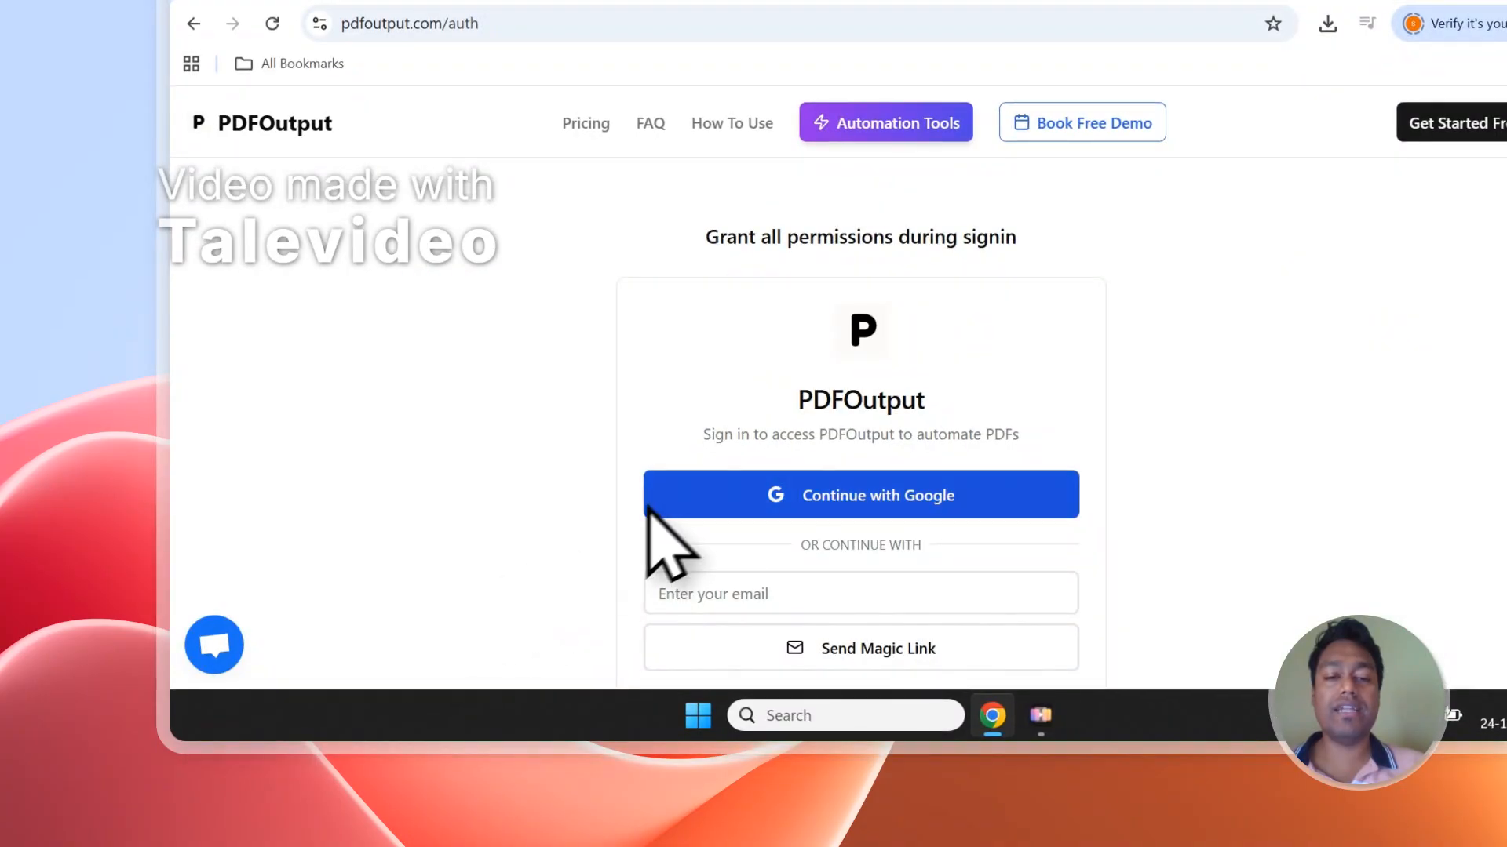
{"action": "left_click", "coordinate": [673, 486]}
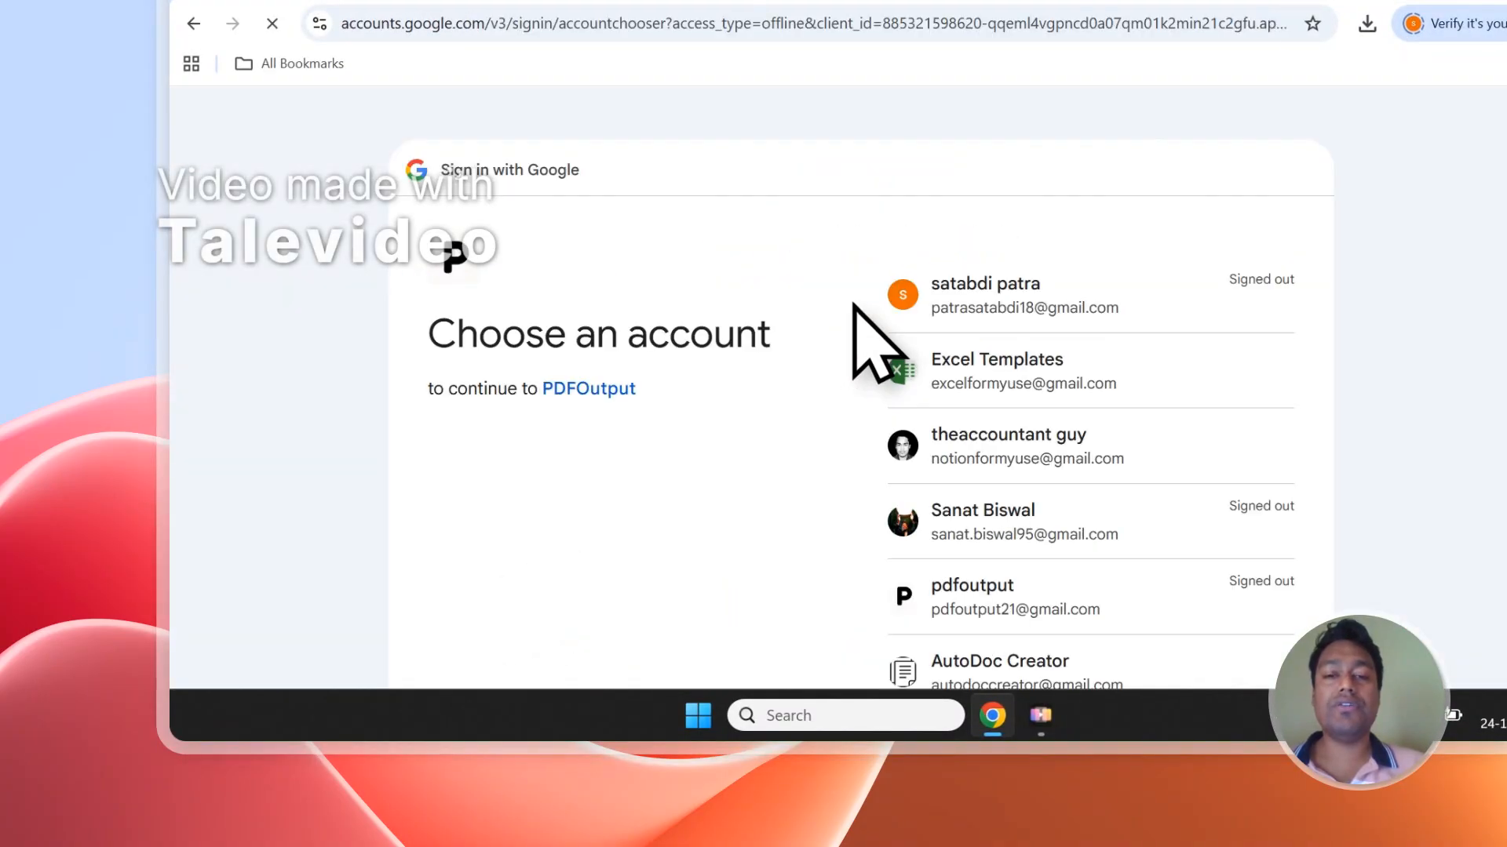
{"action": "left_click", "coordinate": [1052, 445]}
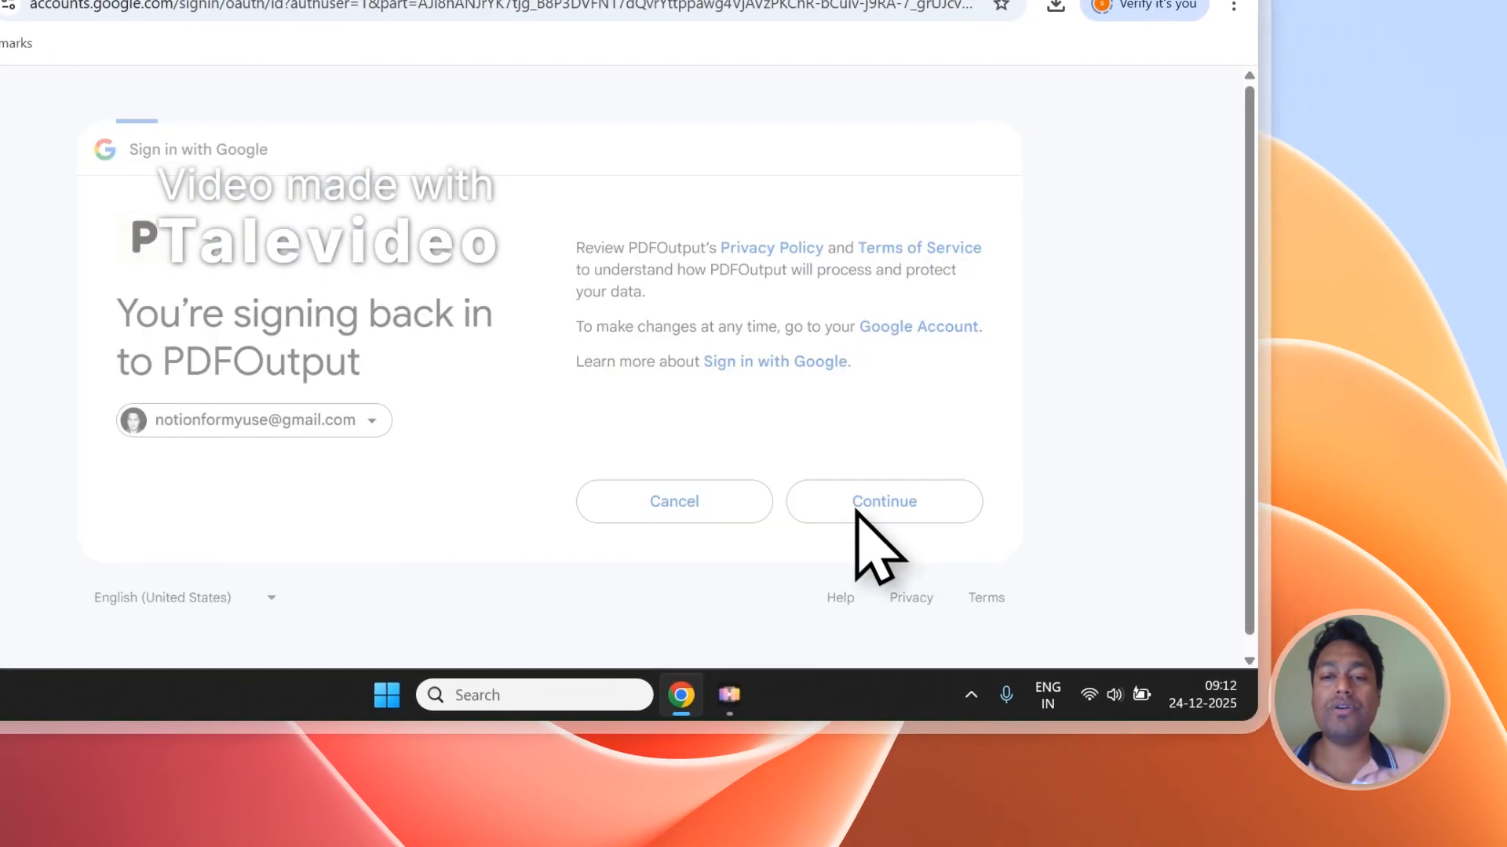
{"action": "left_click", "coordinate": [1165, 518]}
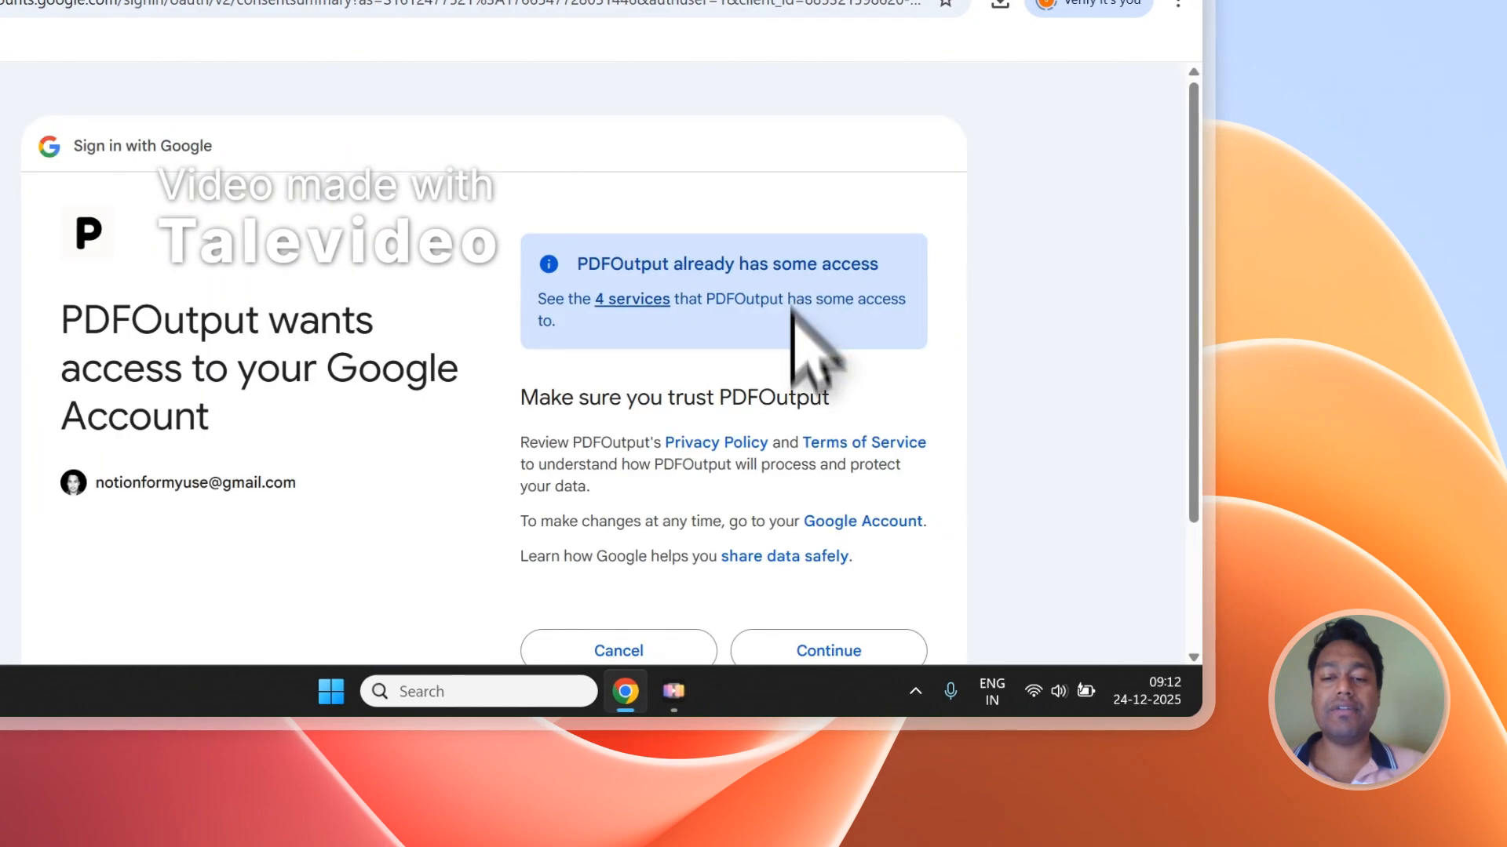
{"action": "scroll", "coordinate": [808, 337], "scroll_direction": "down", "scroll_amount": 2}
{"action": "left_click", "coordinate": [820, 542]}
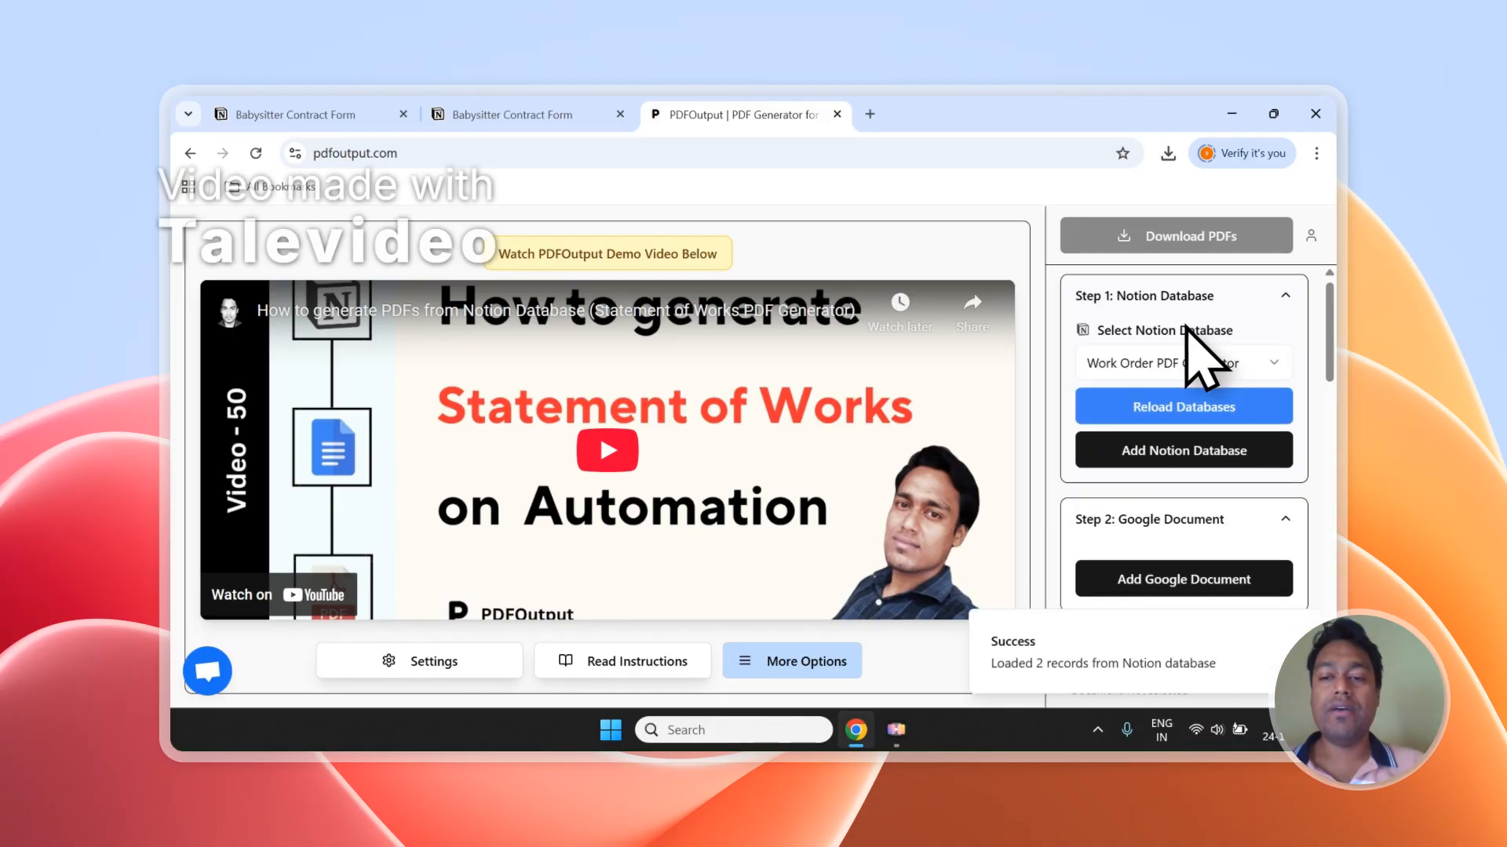
Examine the PDFOutput setup sections for the Notion database, Google document, mapping and copyable properties
{"action": "scroll", "coordinate": [1186, 345], "scroll_direction": "down", "scroll_amount": 1}
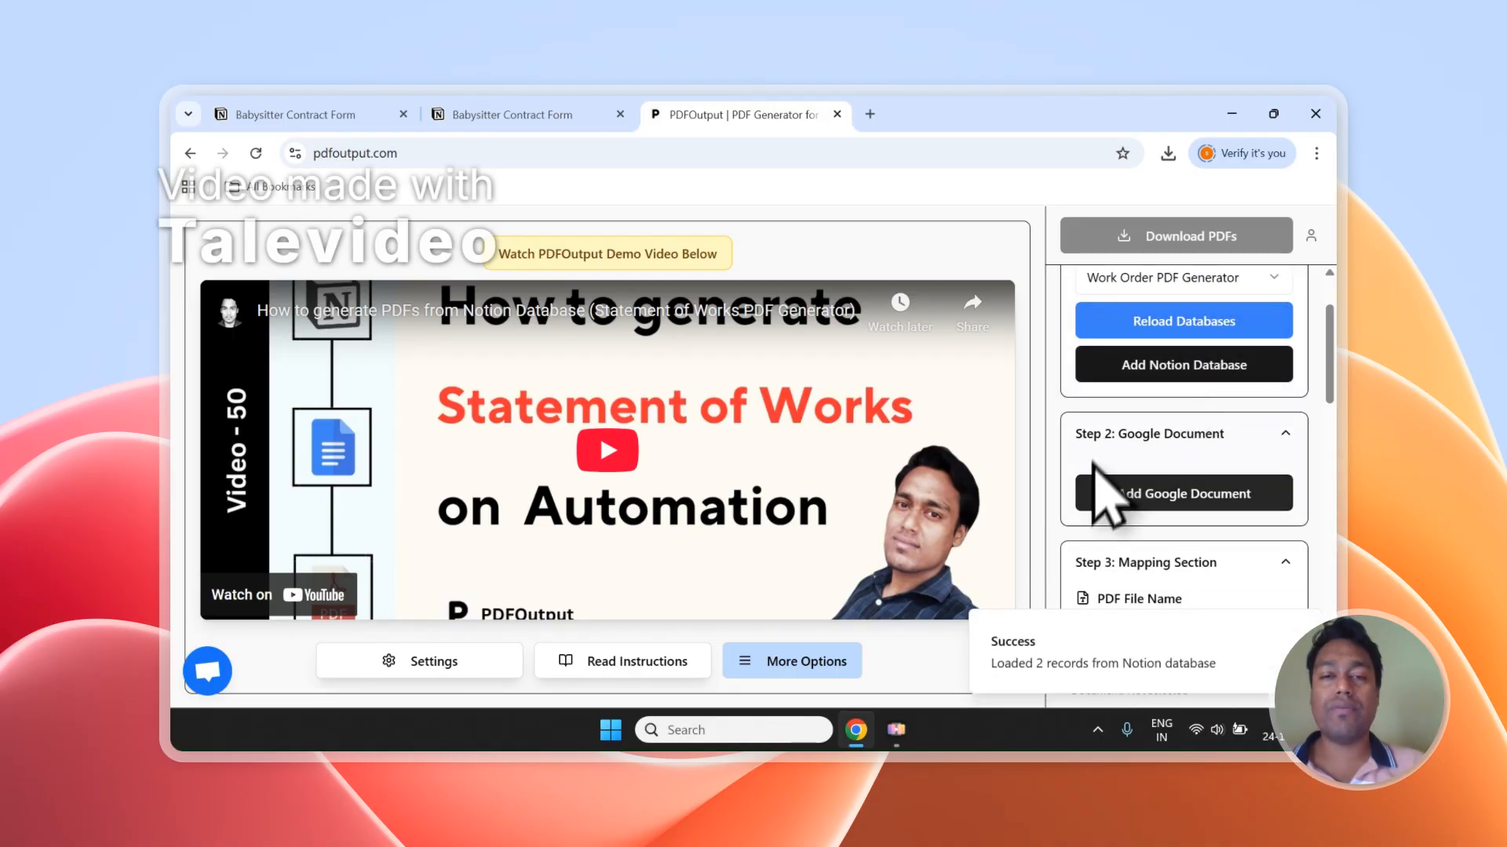
{"action": "scroll", "coordinate": [1175, 494], "scroll_direction": "down", "scroll_amount": 6}
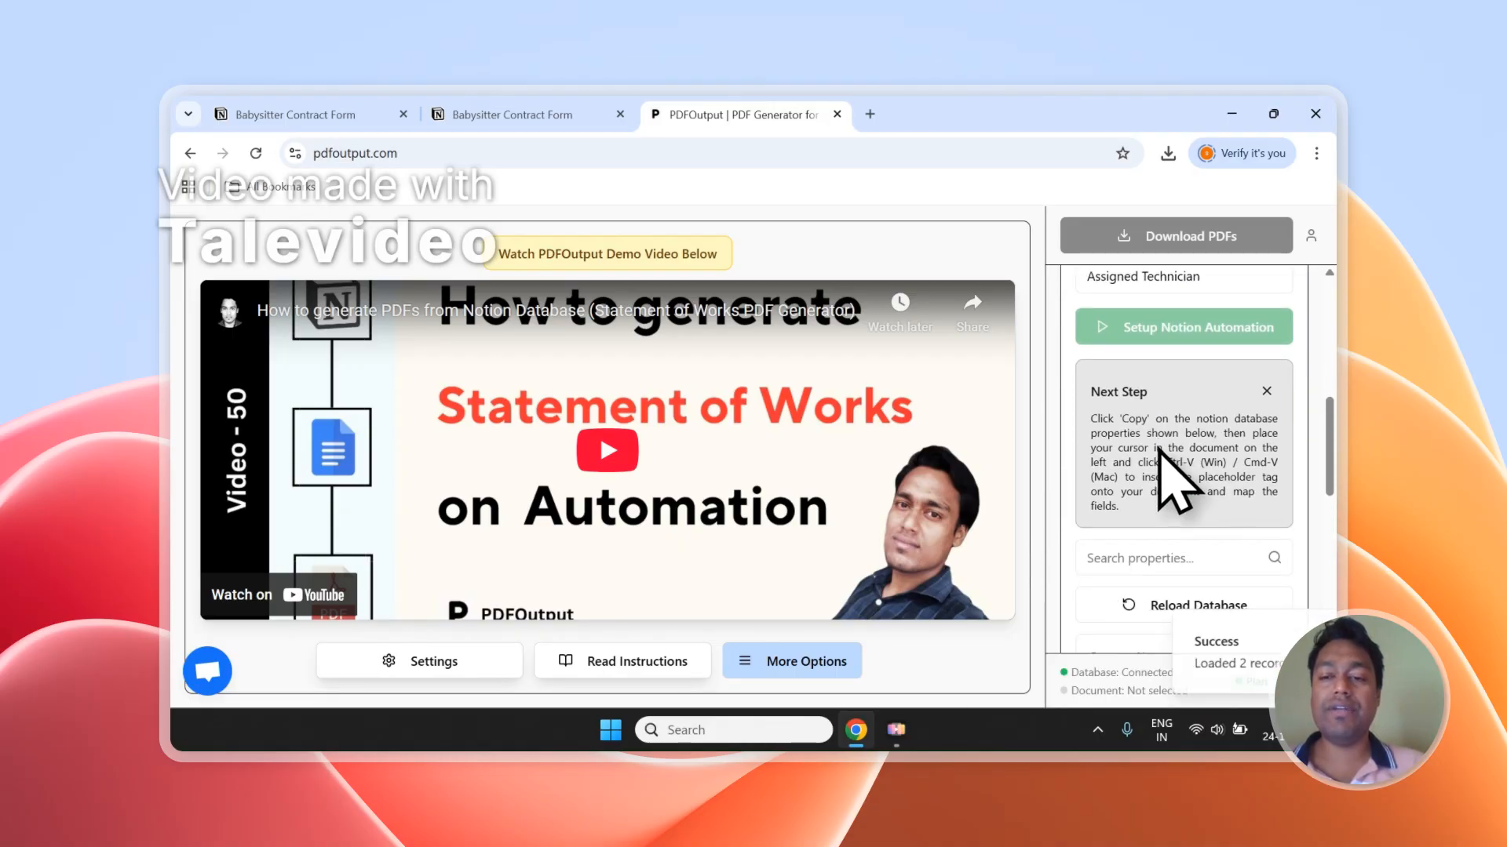
{"action": "scroll", "coordinate": [1249, 533], "scroll_direction": "down", "scroll_amount": 3}
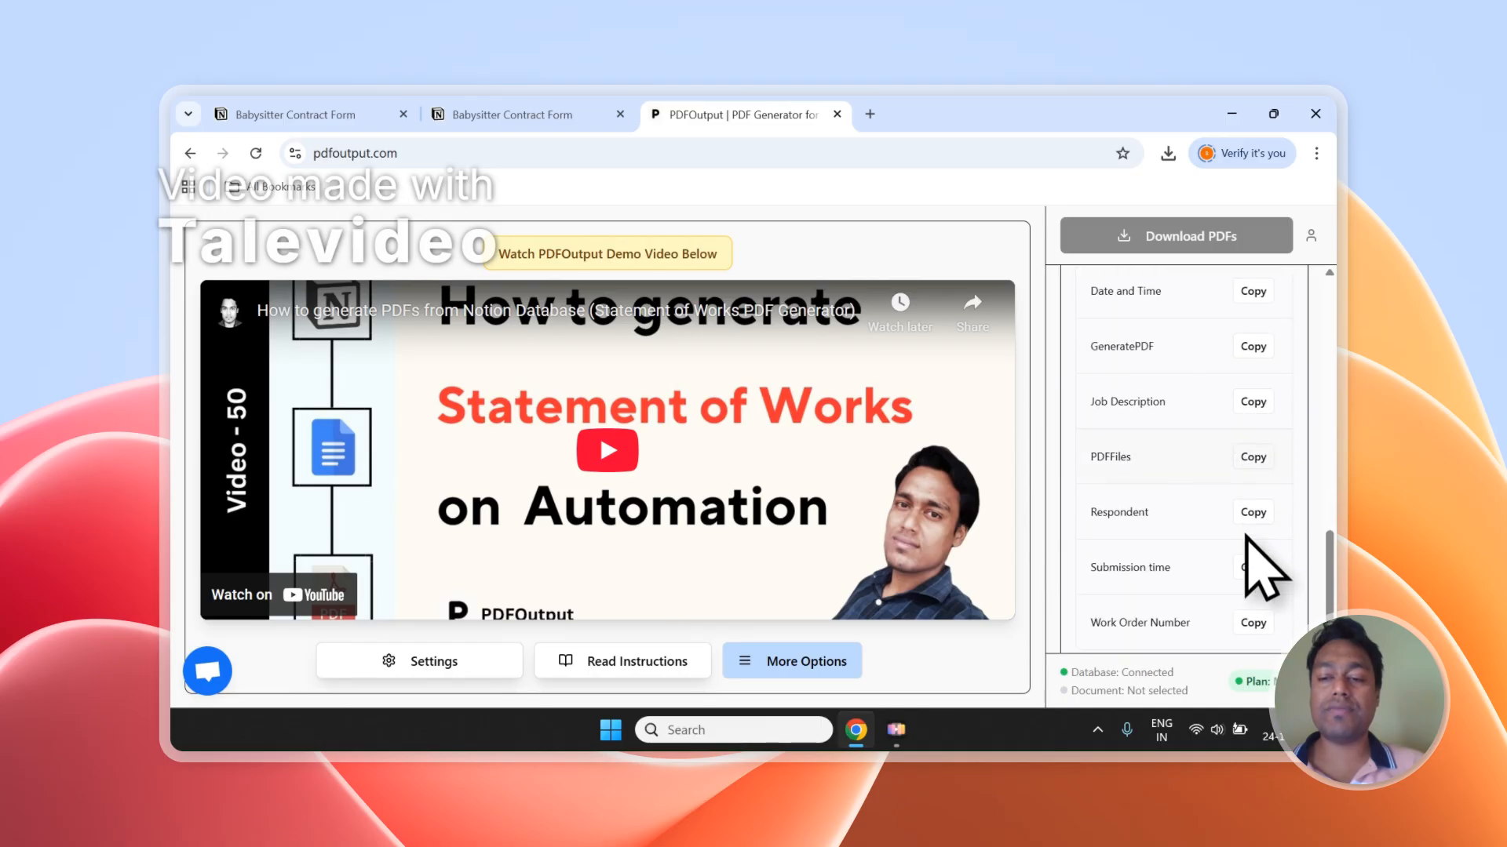
{"action": "scroll", "coordinate": [1250, 627], "scroll_direction": "up", "scroll_amount": 10}
{"action": "scroll", "coordinate": [1273, 604], "scroll_direction": "up", "scroll_amount": 1}
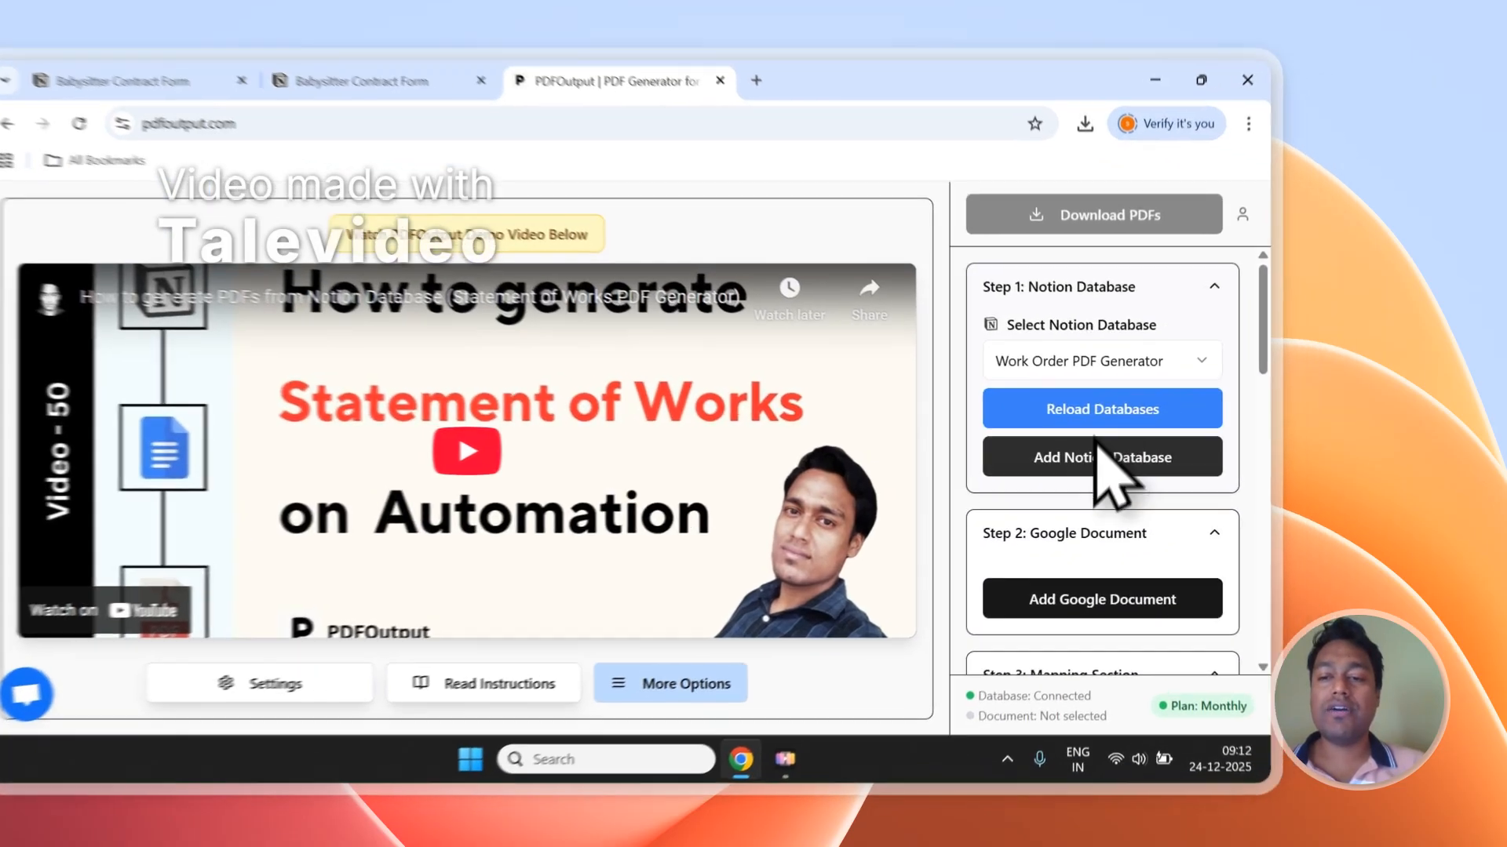
Start adding a Notion database in PDFOutput and copy the Babysitter Contract Form page title from Notion
{"action": "left_click", "coordinate": [1200, 455]}
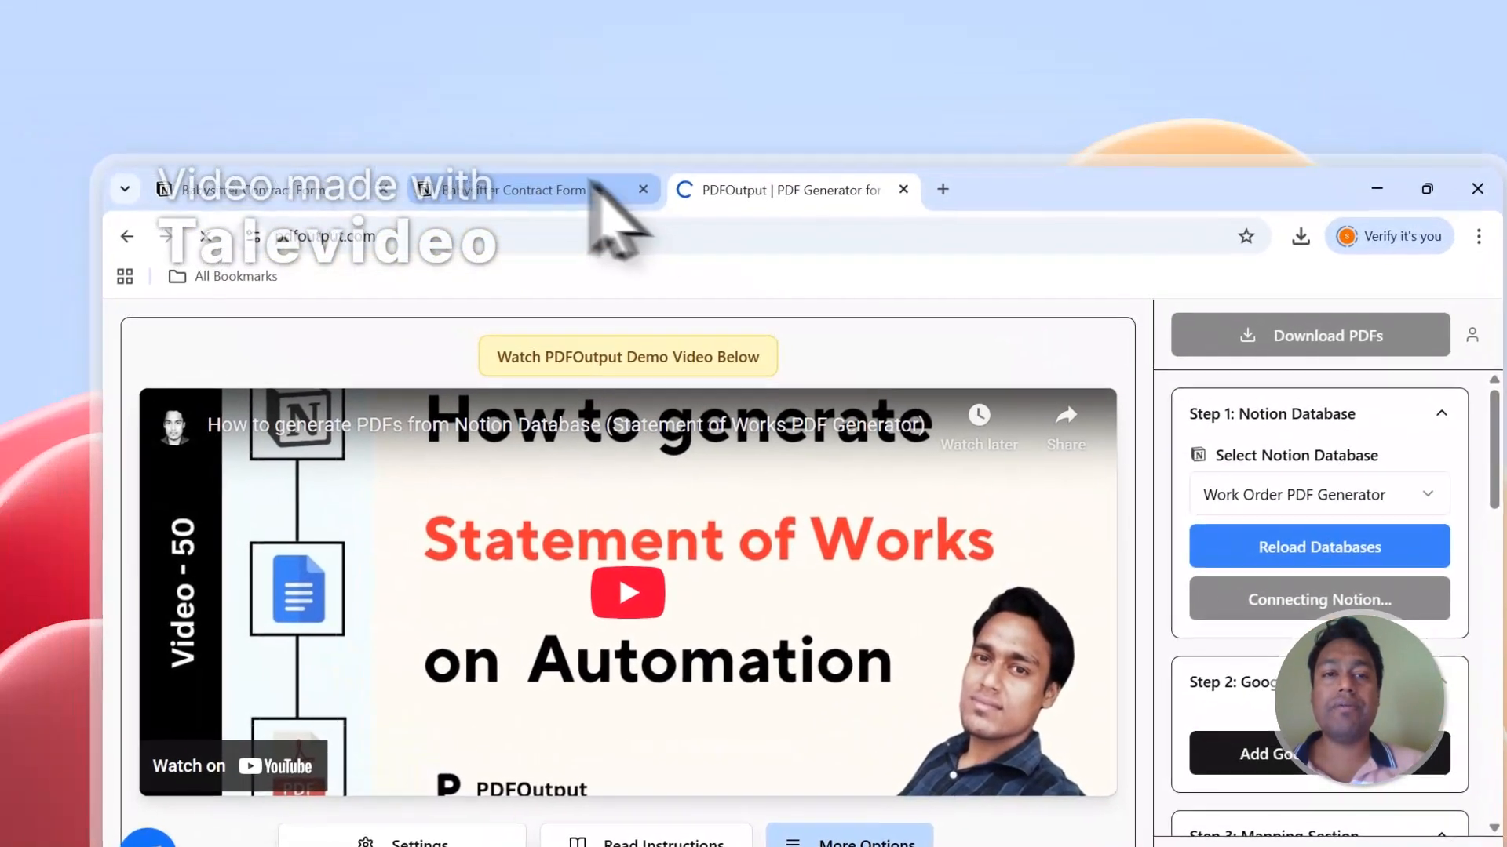
{"action": "left_click", "coordinate": [505, 172]}
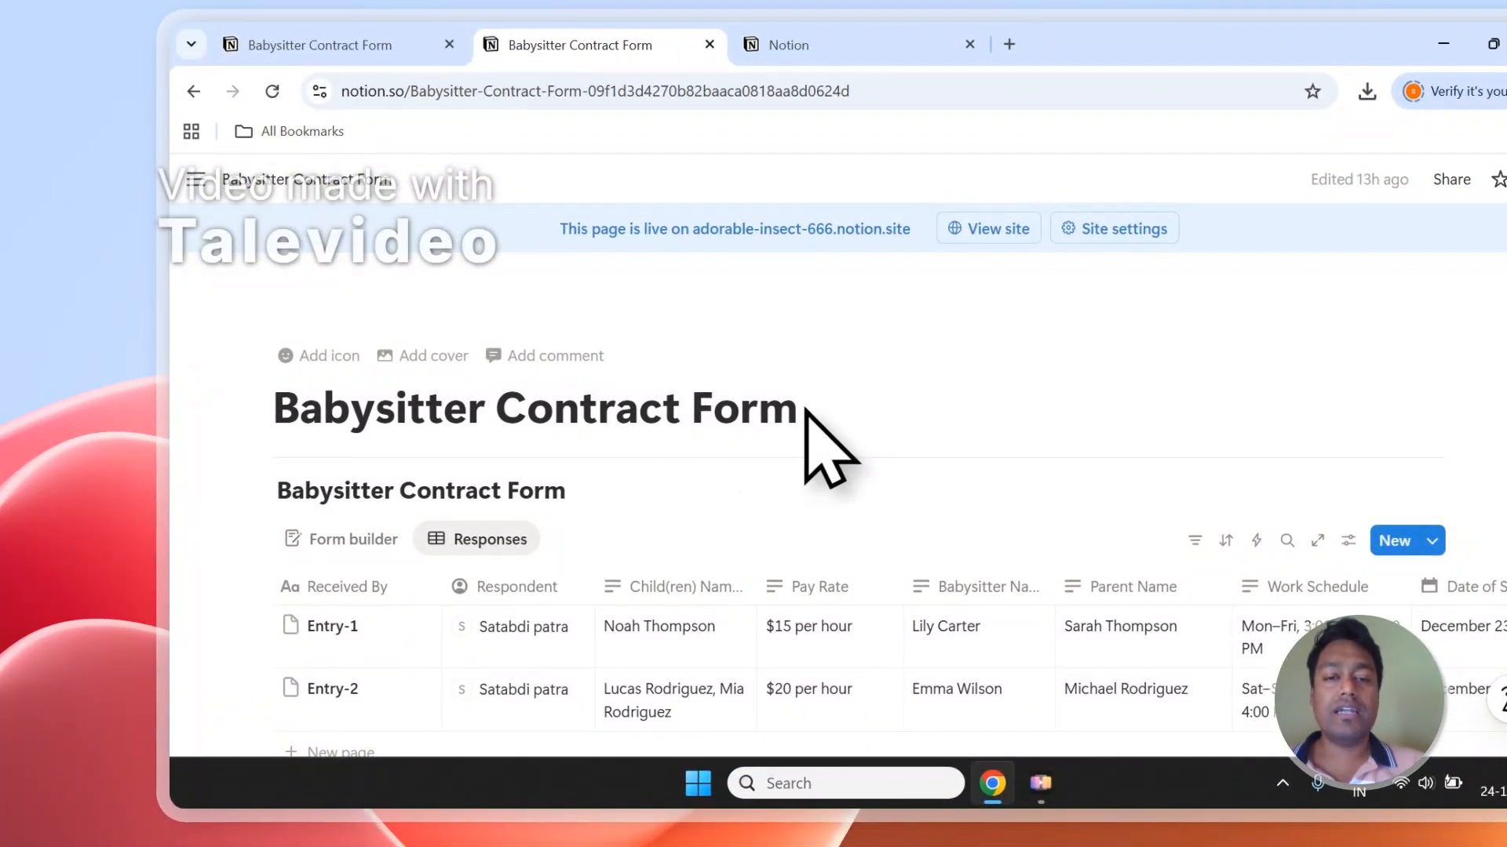
{"action": "left_click_drag", "start_coordinate": [799, 413], "coordinate": [474, 415]}
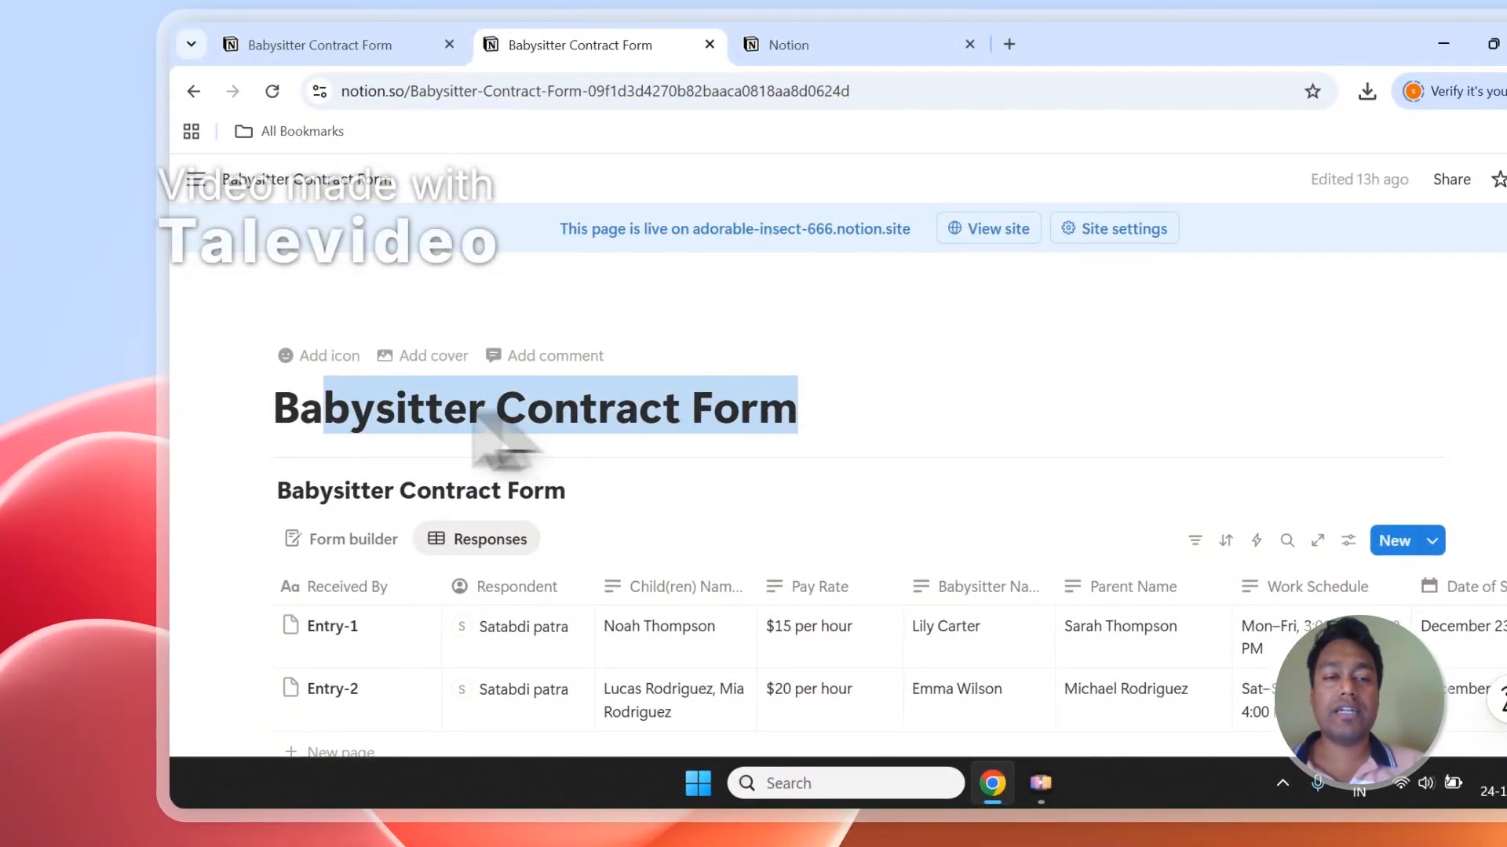
{"action": "right_click", "coordinate": [324, 414]}
{"action": "left_click", "coordinate": [383, 338]}
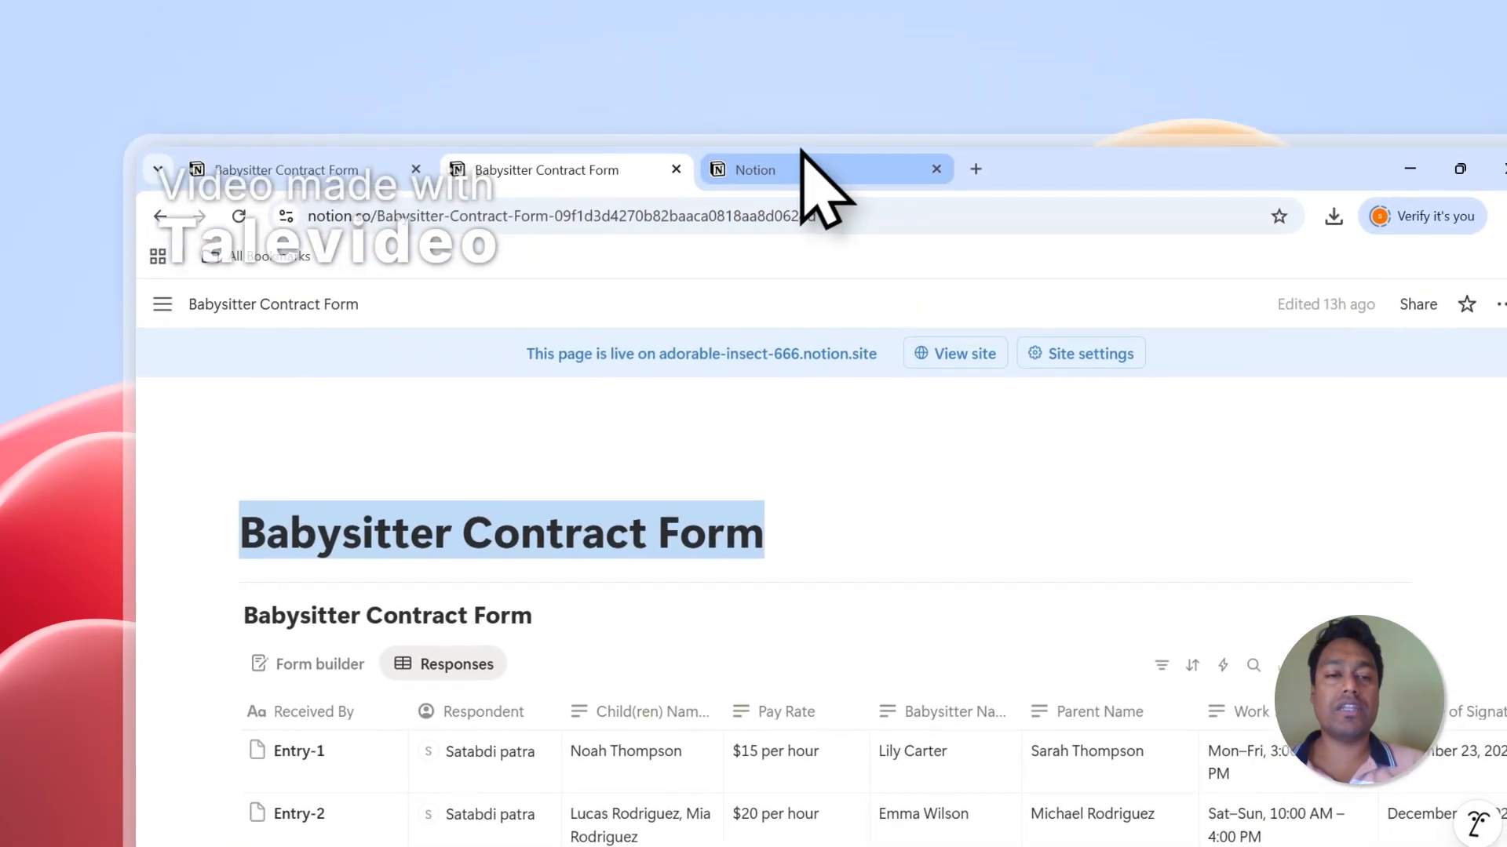
Search the integration's page selection for Babysitter Contract Form and allow PDFOutput to access the page
{"action": "left_click", "coordinate": [832, 46]}
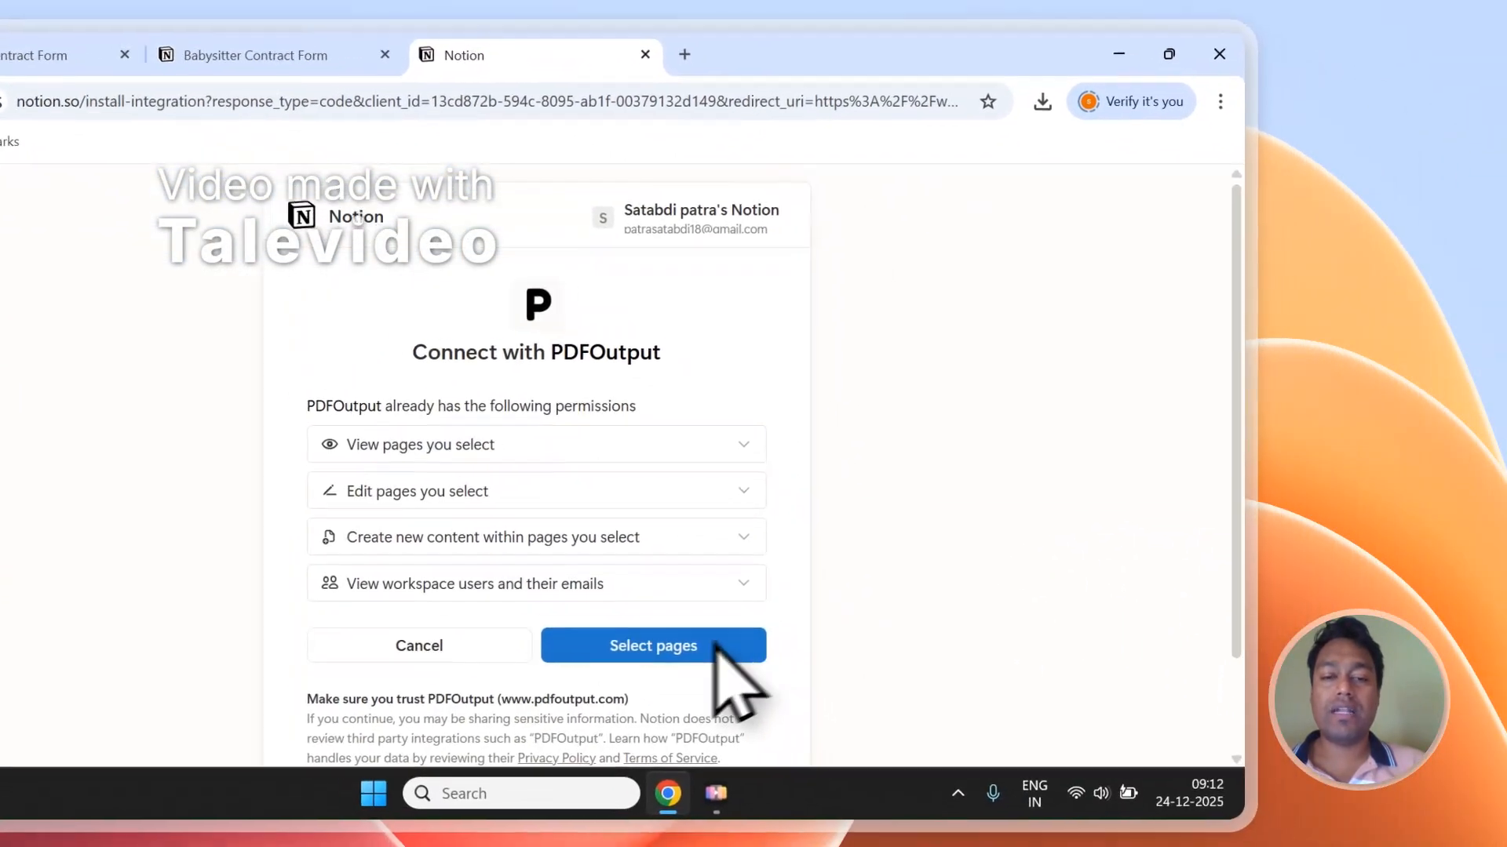
{"action": "left_click", "coordinate": [989, 781]}
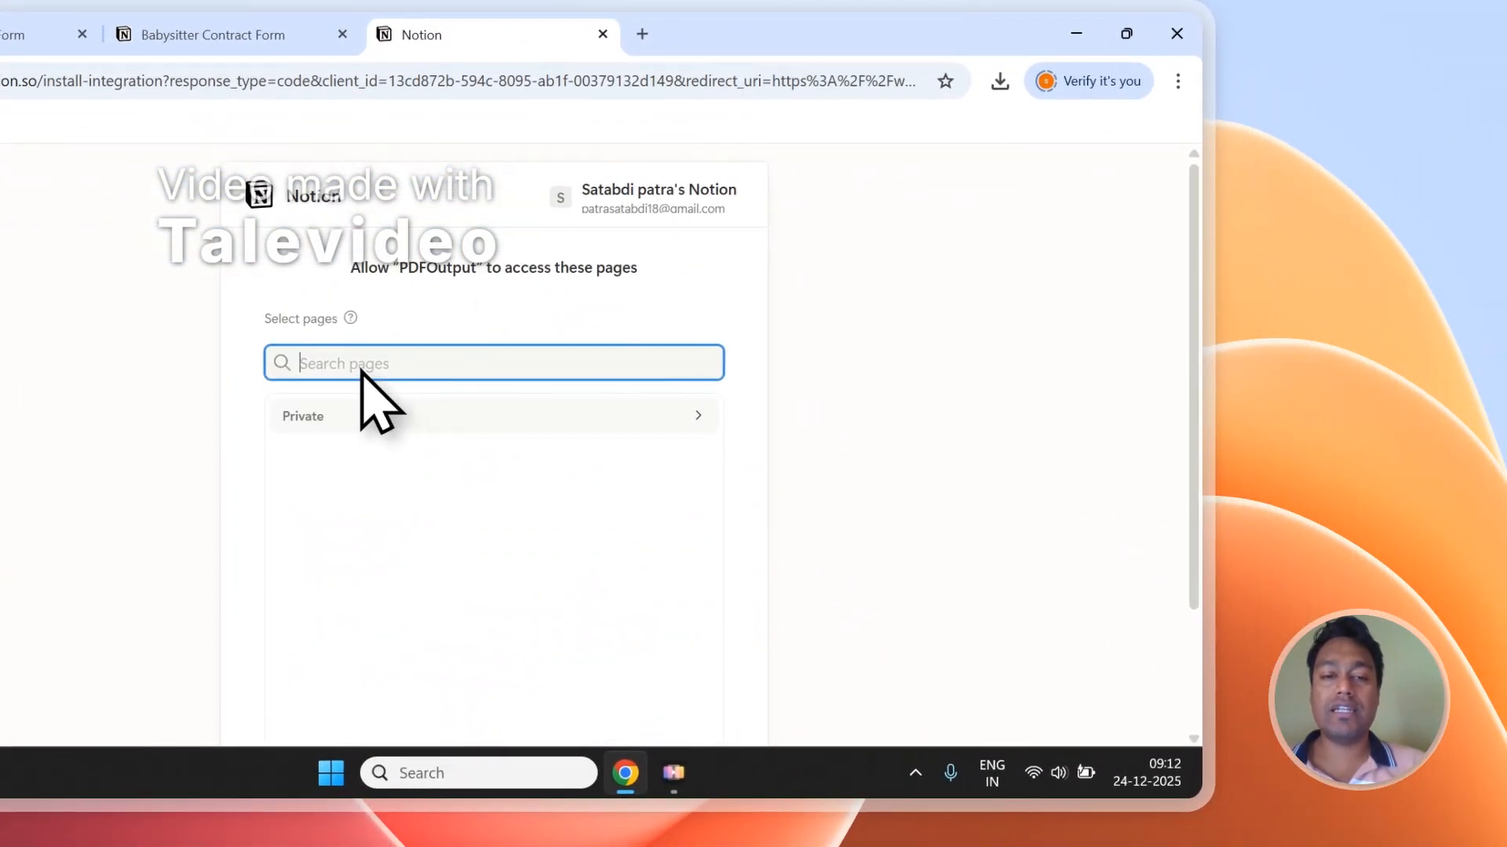
{"action": "right_click", "coordinate": [361, 369]}
{"action": "left_click", "coordinate": [397, 511]}
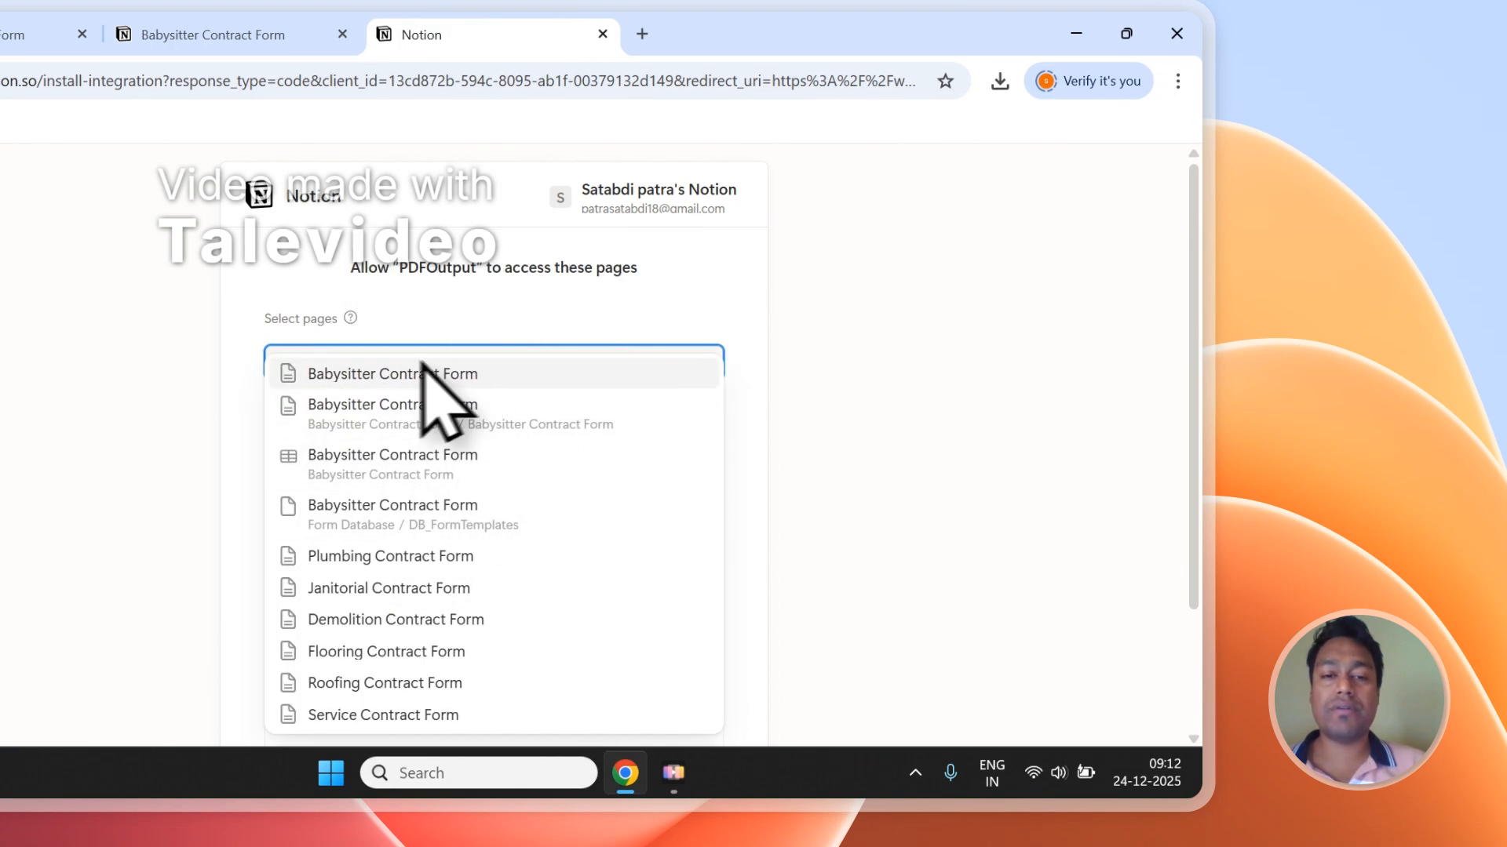
{"action": "left_click", "coordinate": [639, 336]}
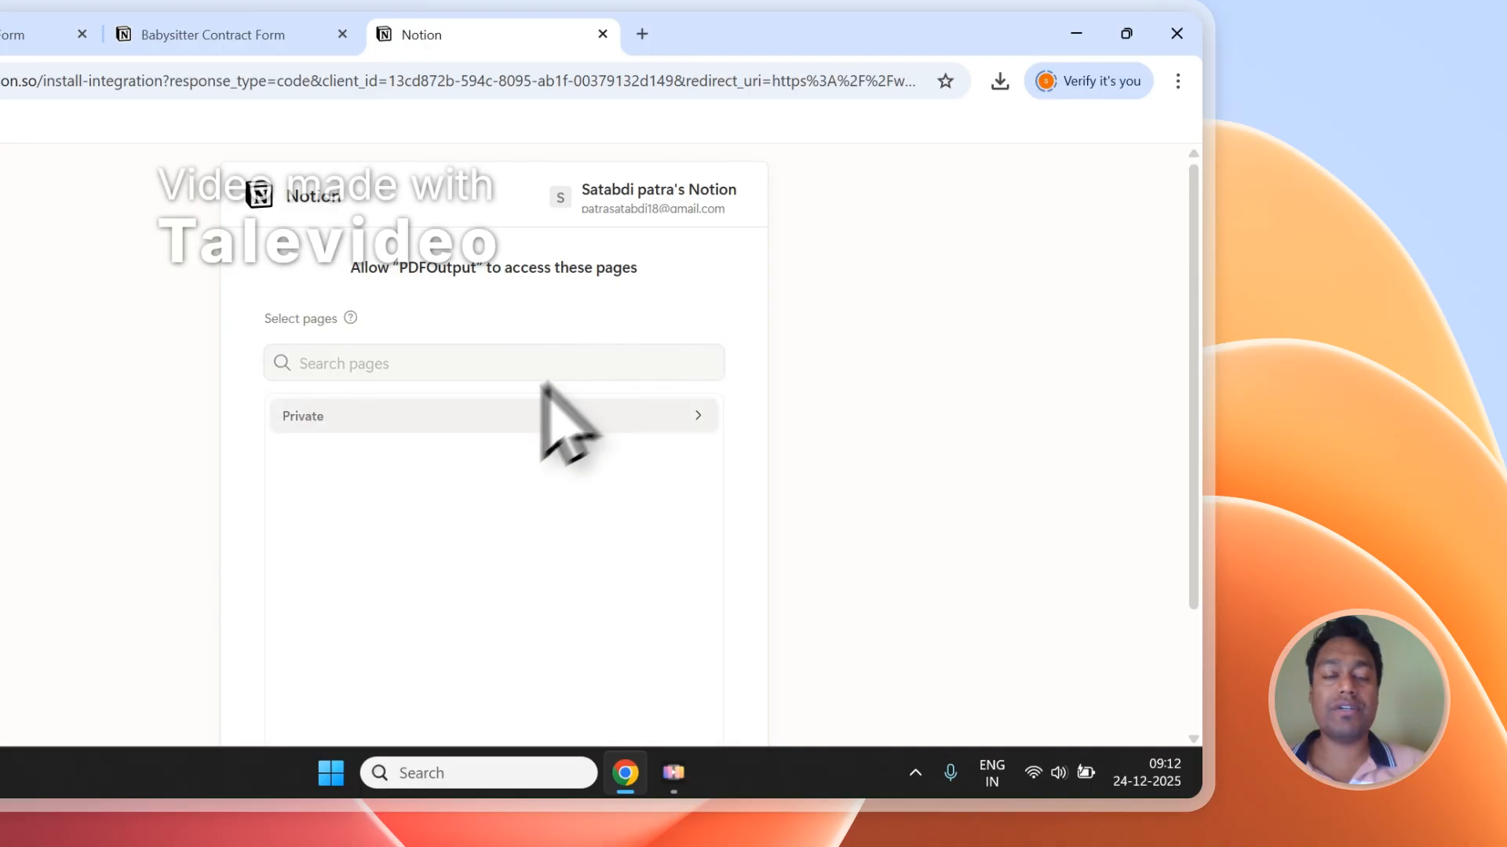
{"action": "left_click", "coordinate": [500, 408]}
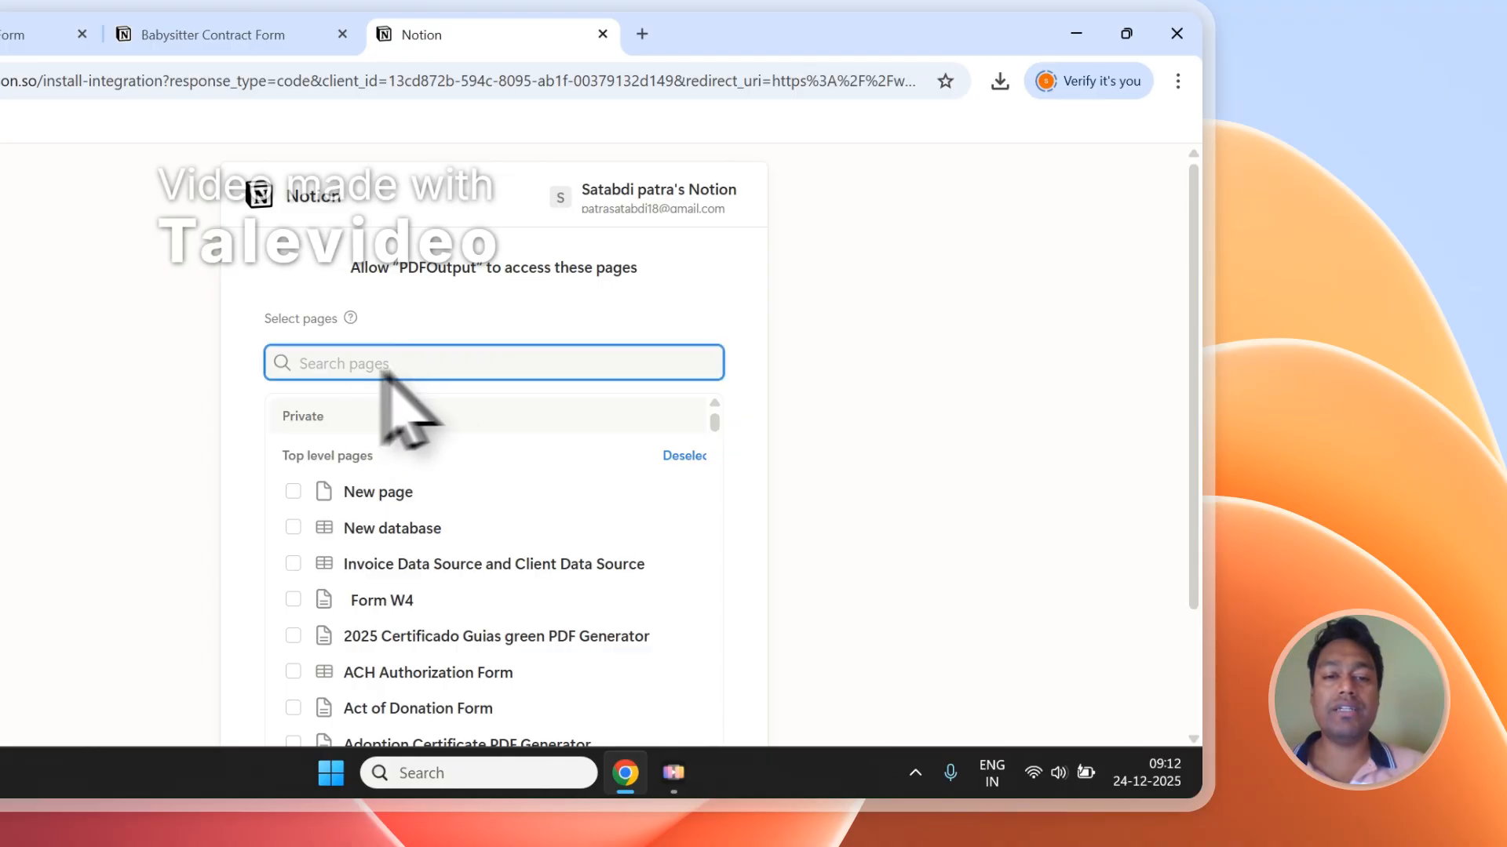
{"action": "scroll", "coordinate": [791, 370], "scroll_direction": "down", "scroll_amount": 2}
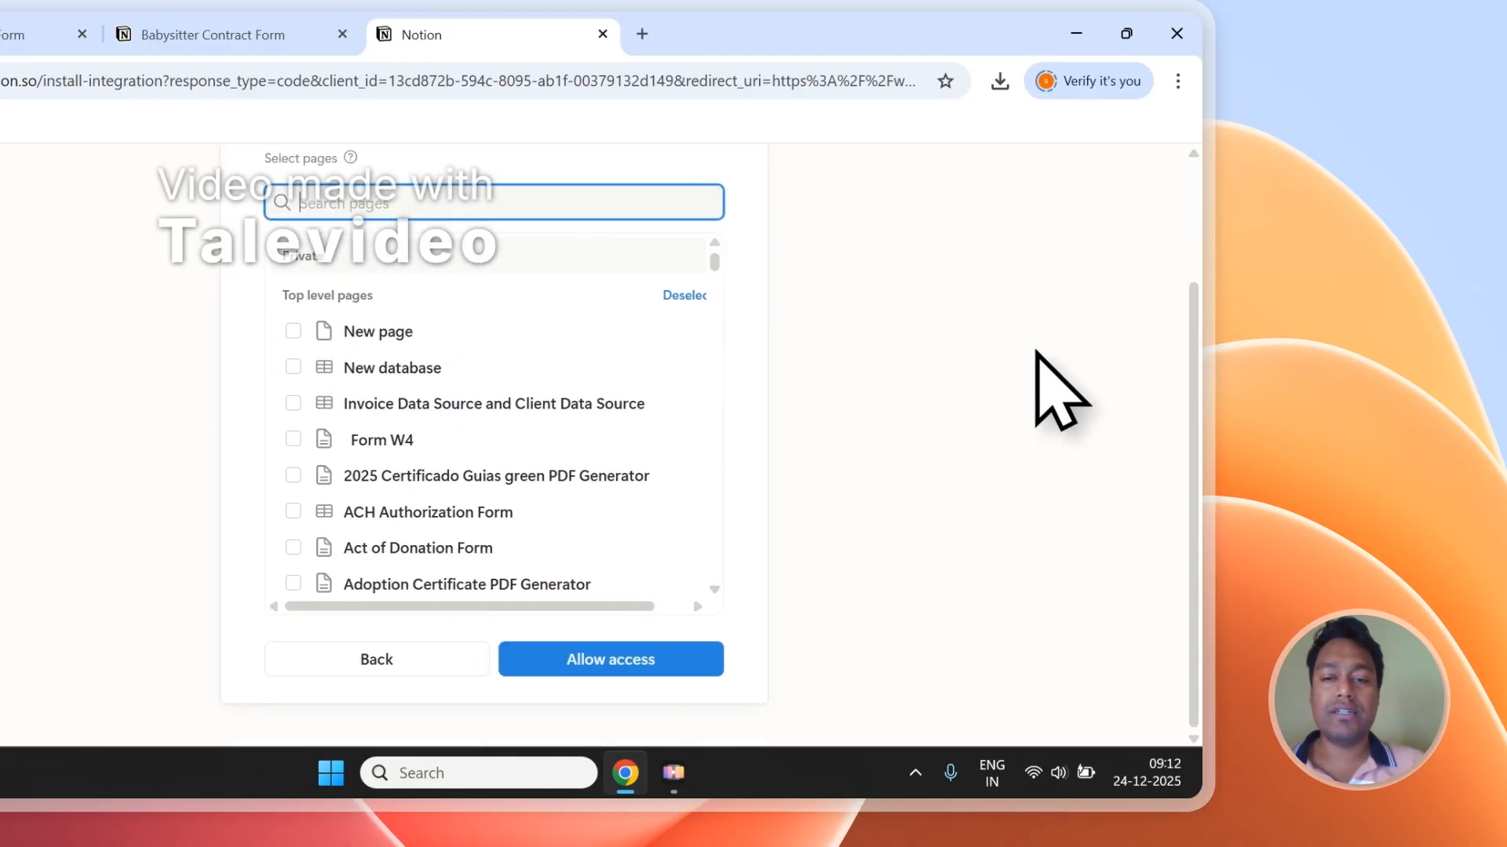
{"action": "left_click", "coordinate": [628, 659]}
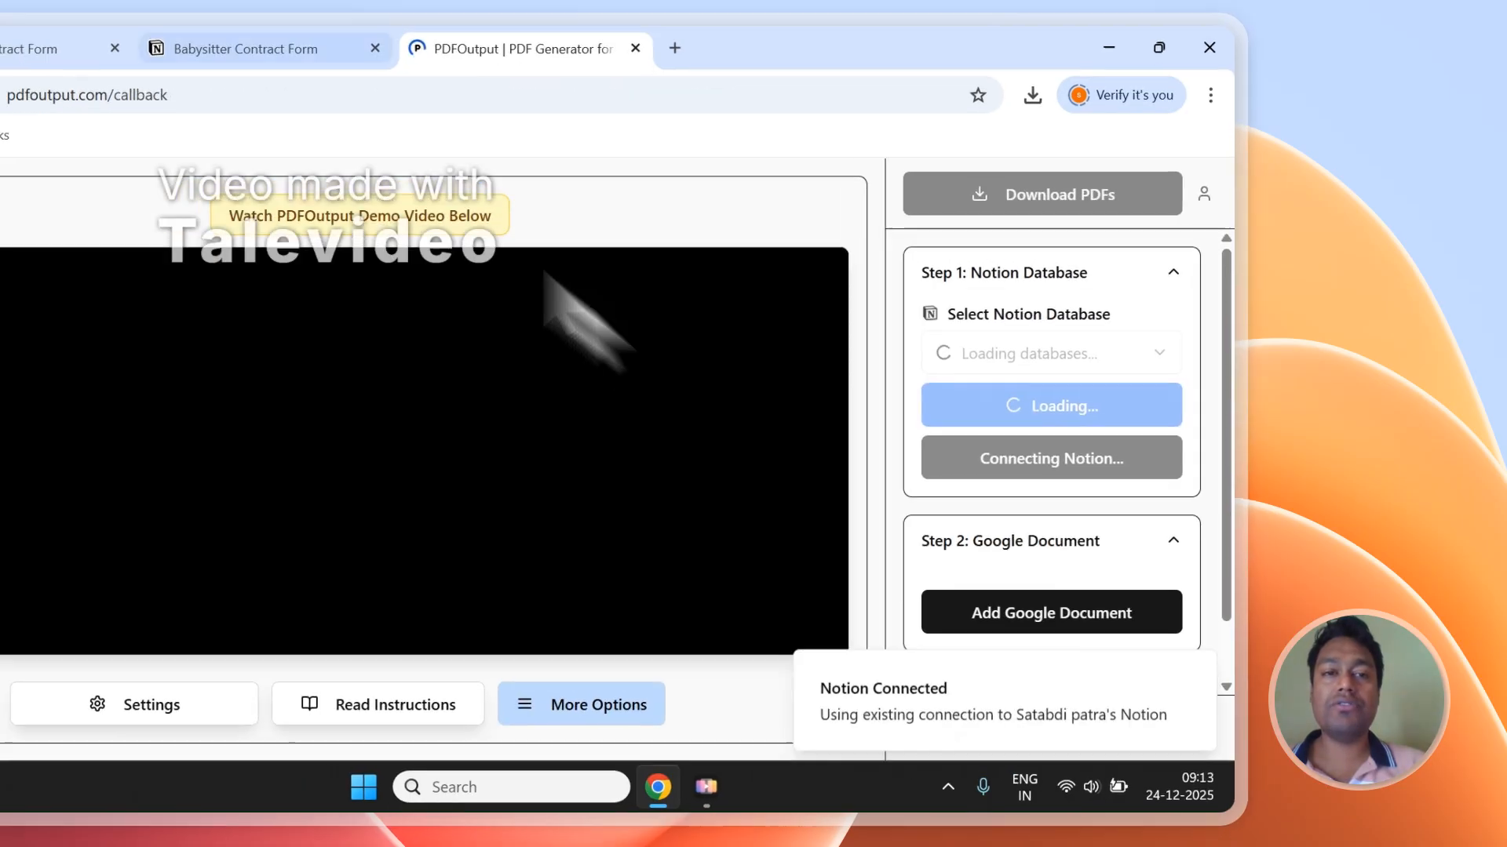
Reload the Notion databases in PDFOutput and use Babysitter Contract Form as the selected database
{"action": "left_click", "coordinate": [212, 34]}
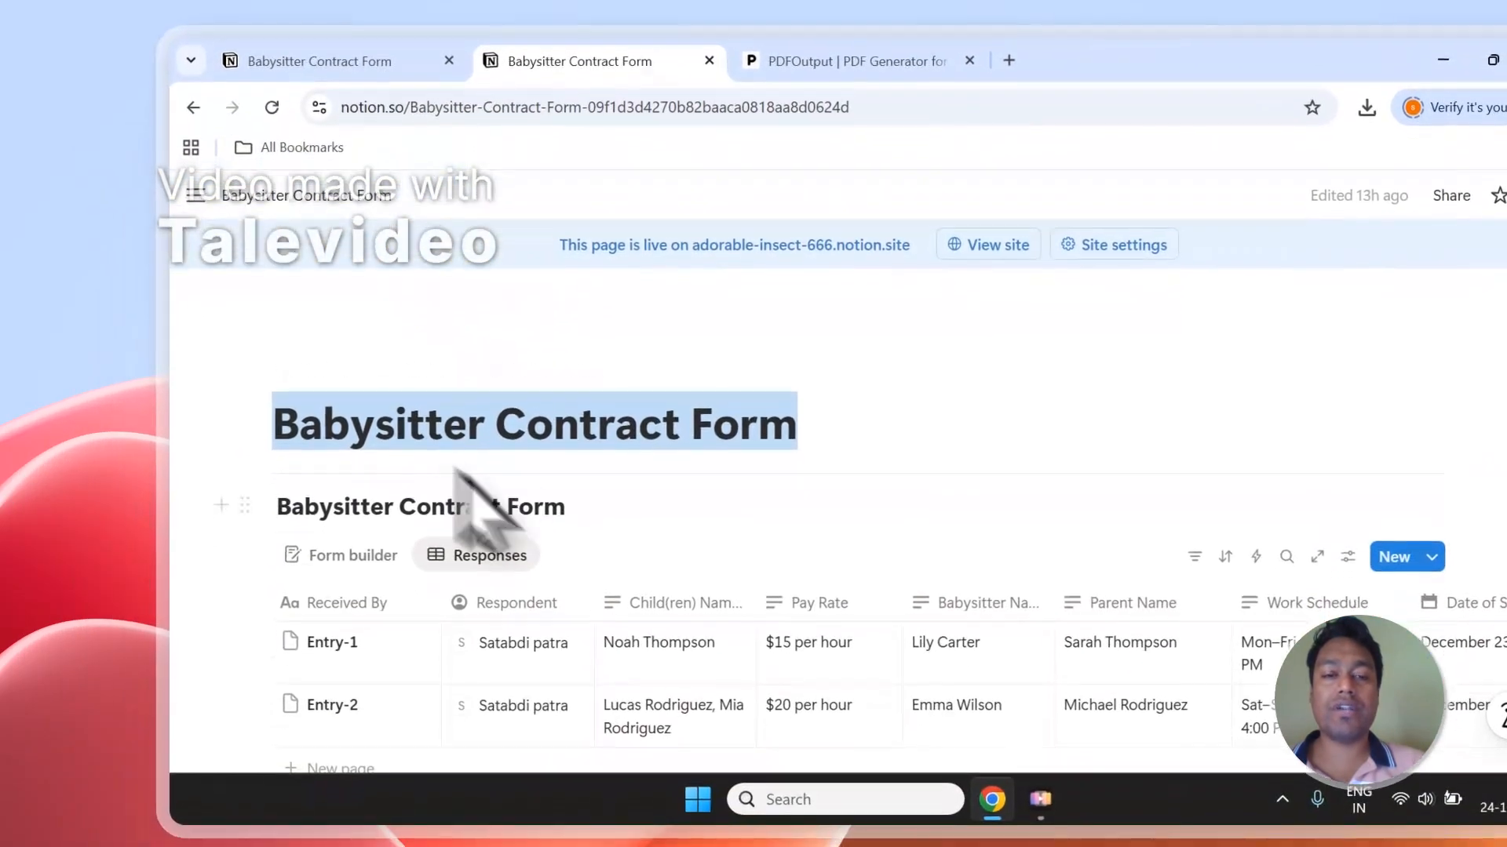
{"action": "left_click", "coordinate": [843, 143]}
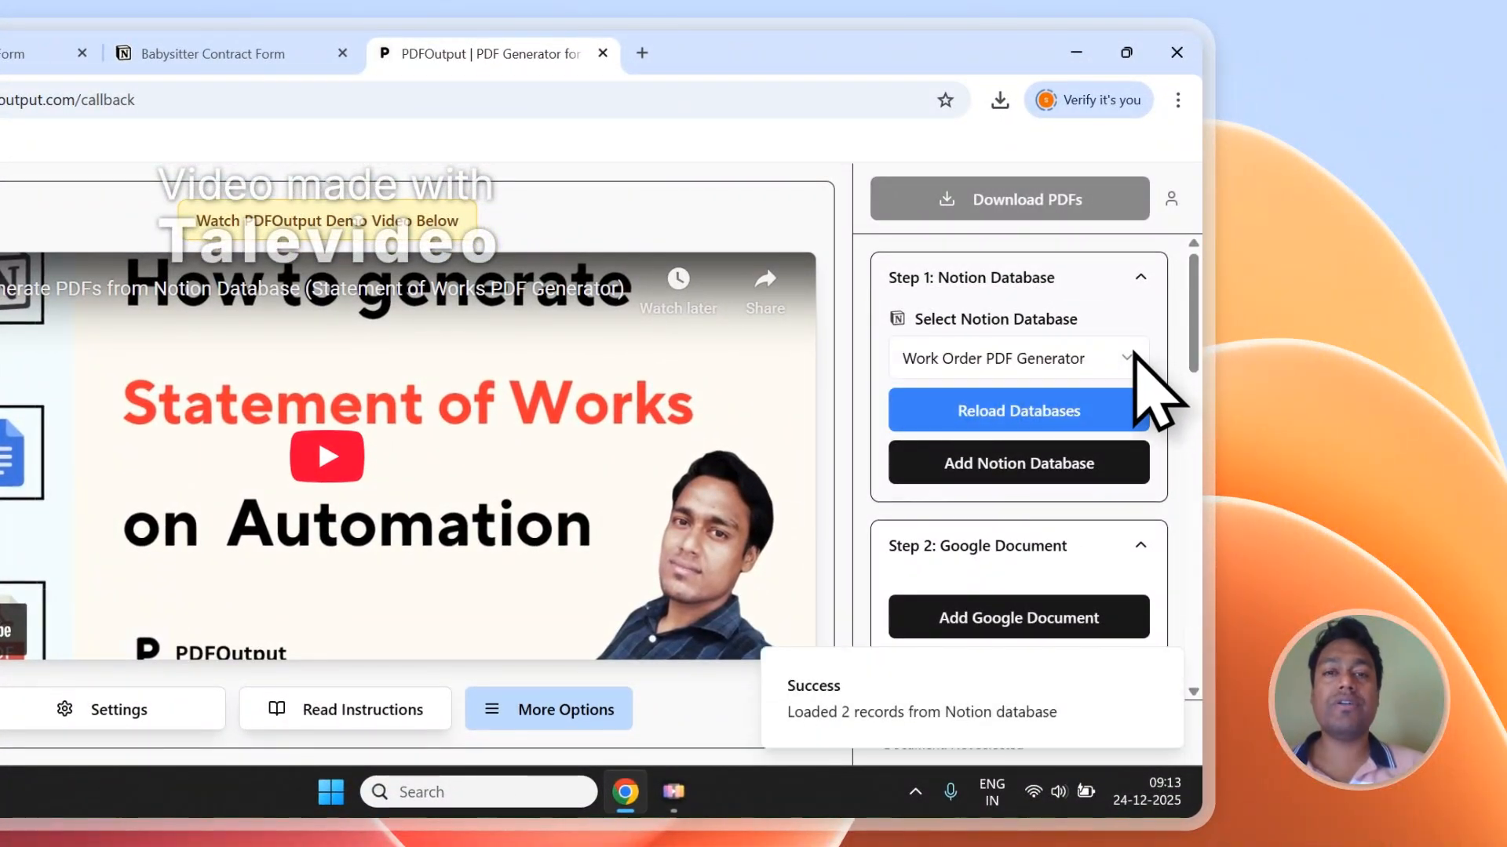
{"action": "left_click", "coordinate": [1130, 357]}
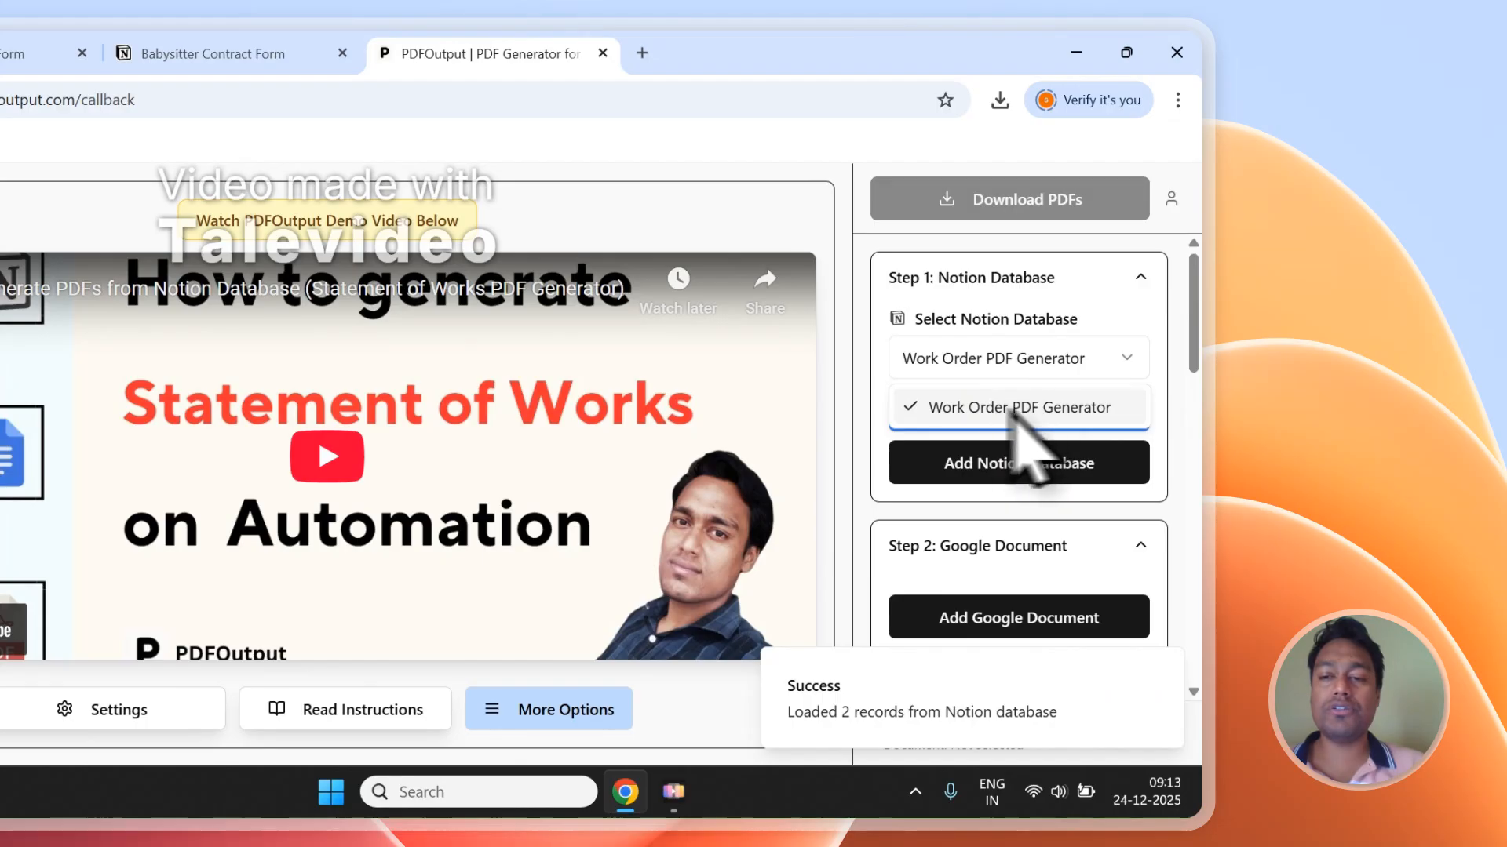
{"action": "left_click", "coordinate": [1024, 407]}
{"action": "left_click", "coordinate": [1006, 422]}
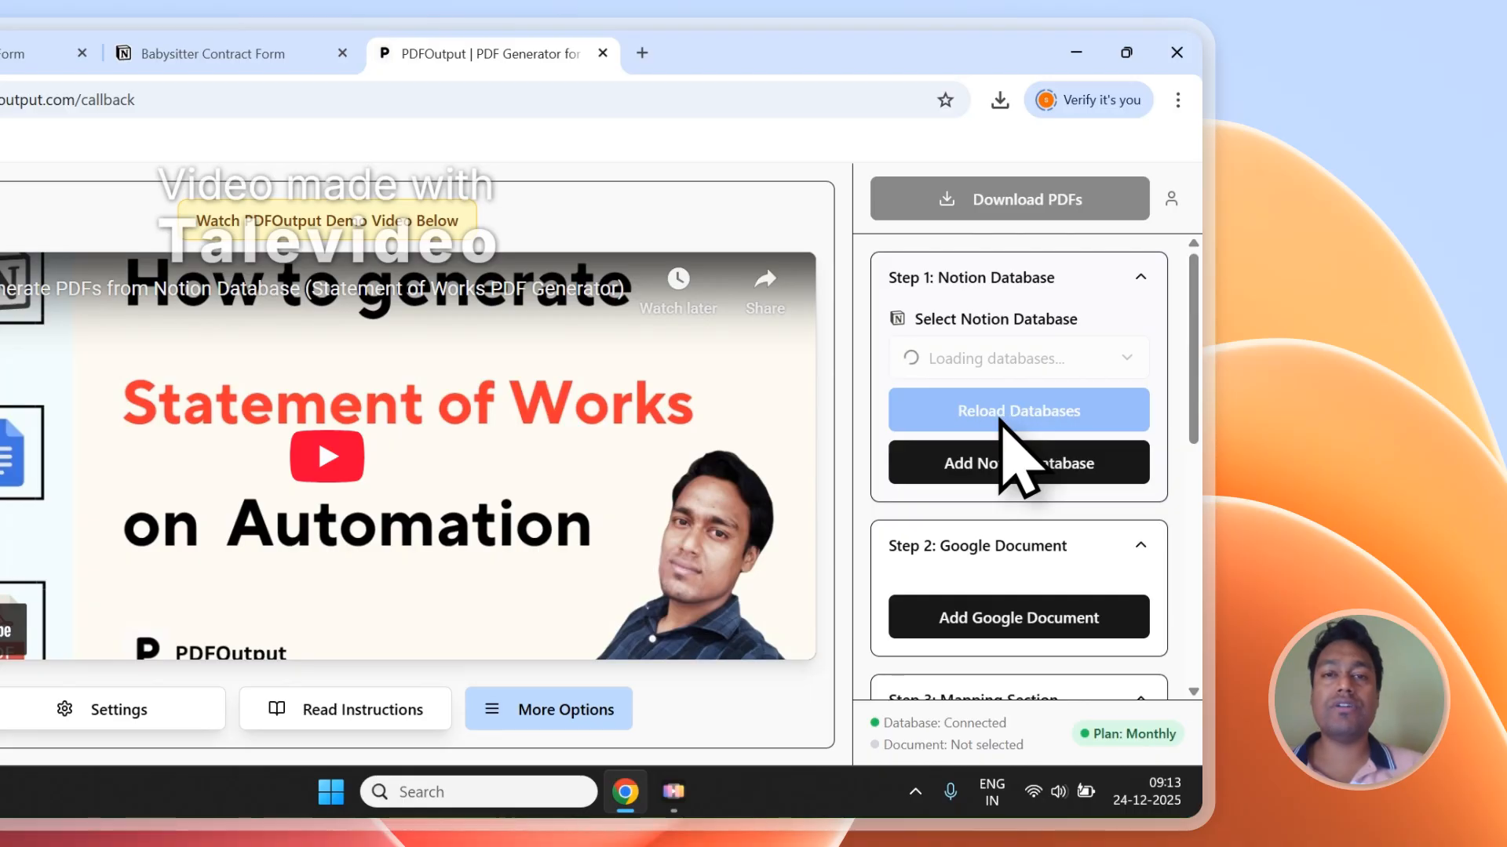
{"action": "left_click", "coordinate": [979, 366]}
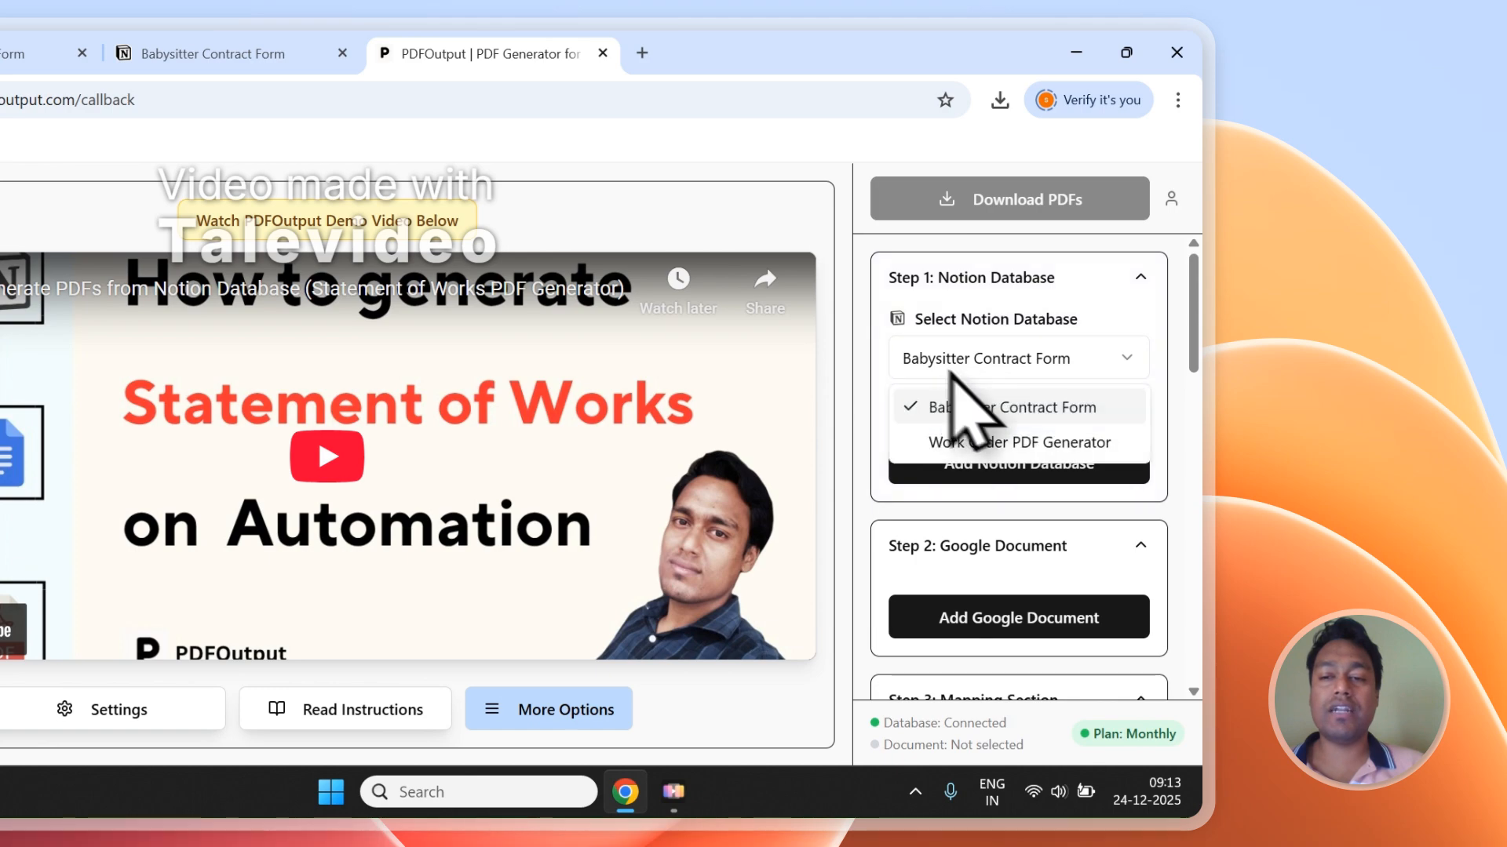
{"action": "left_click", "coordinate": [963, 375]}
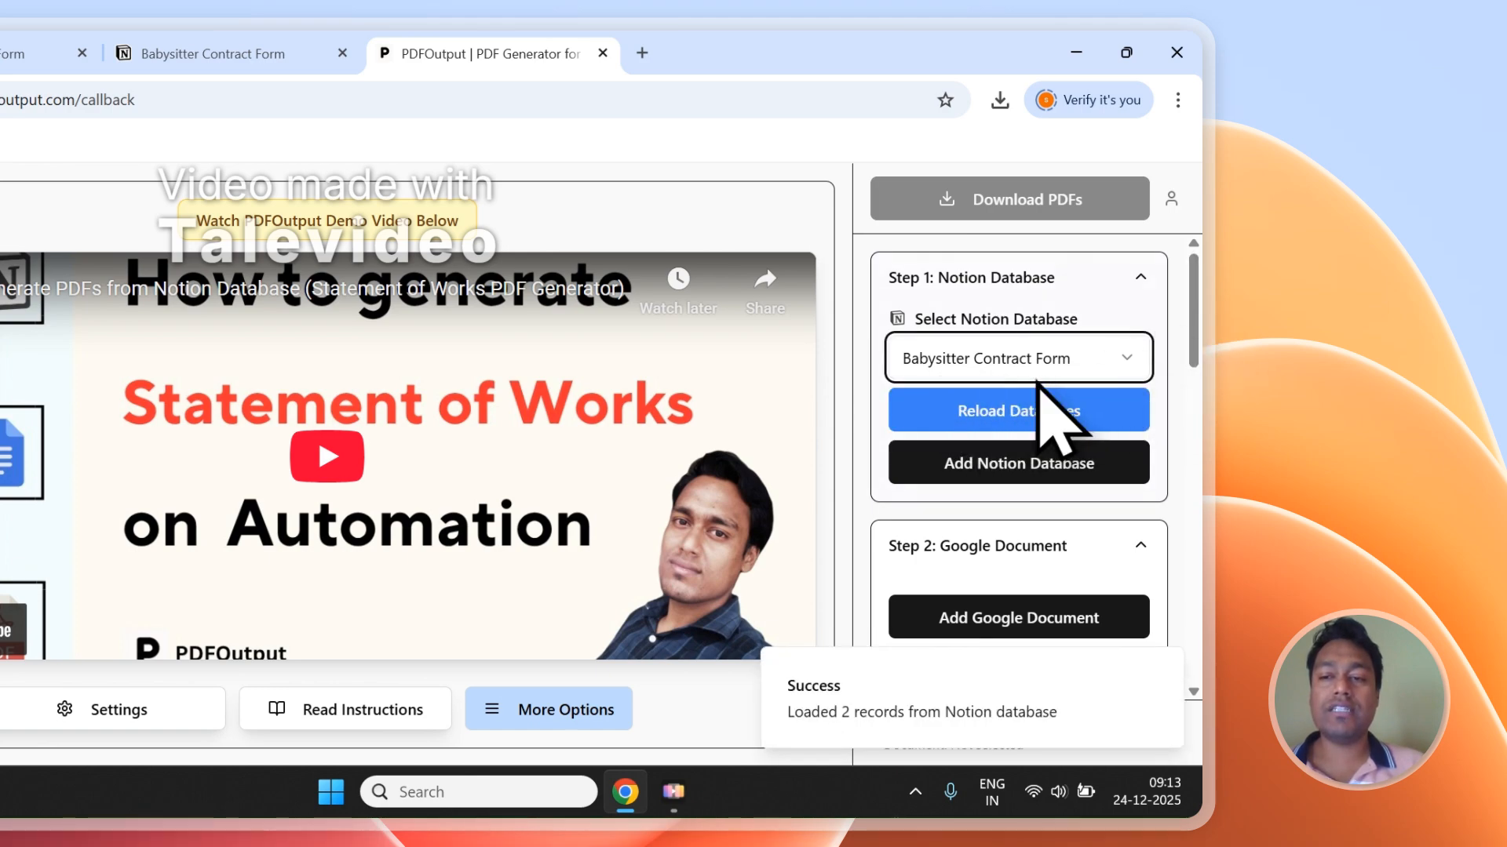
Compare the copyable Babysitter Contract Form properties in PDFOutput with the response columns in the Notion database
{"action": "scroll", "coordinate": [1191, 337], "scroll_direction": "down", "scroll_amount": 8}
{"action": "scroll", "coordinate": [1020, 422], "scroll_direction": "up", "scroll_amount": 1}
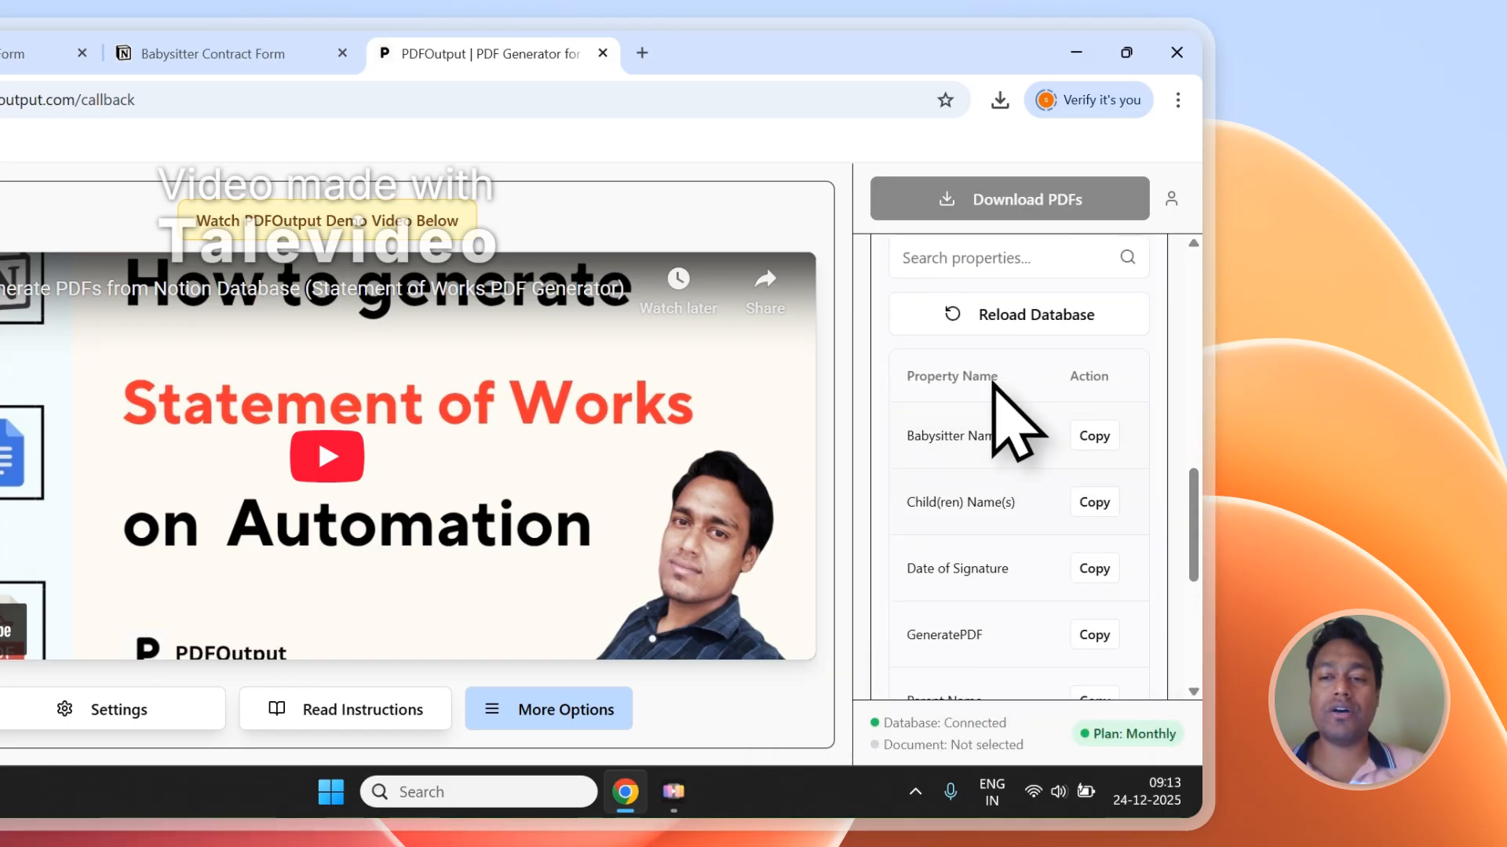
{"action": "scroll", "coordinate": [1034, 421], "scroll_direction": "down", "scroll_amount": 6}
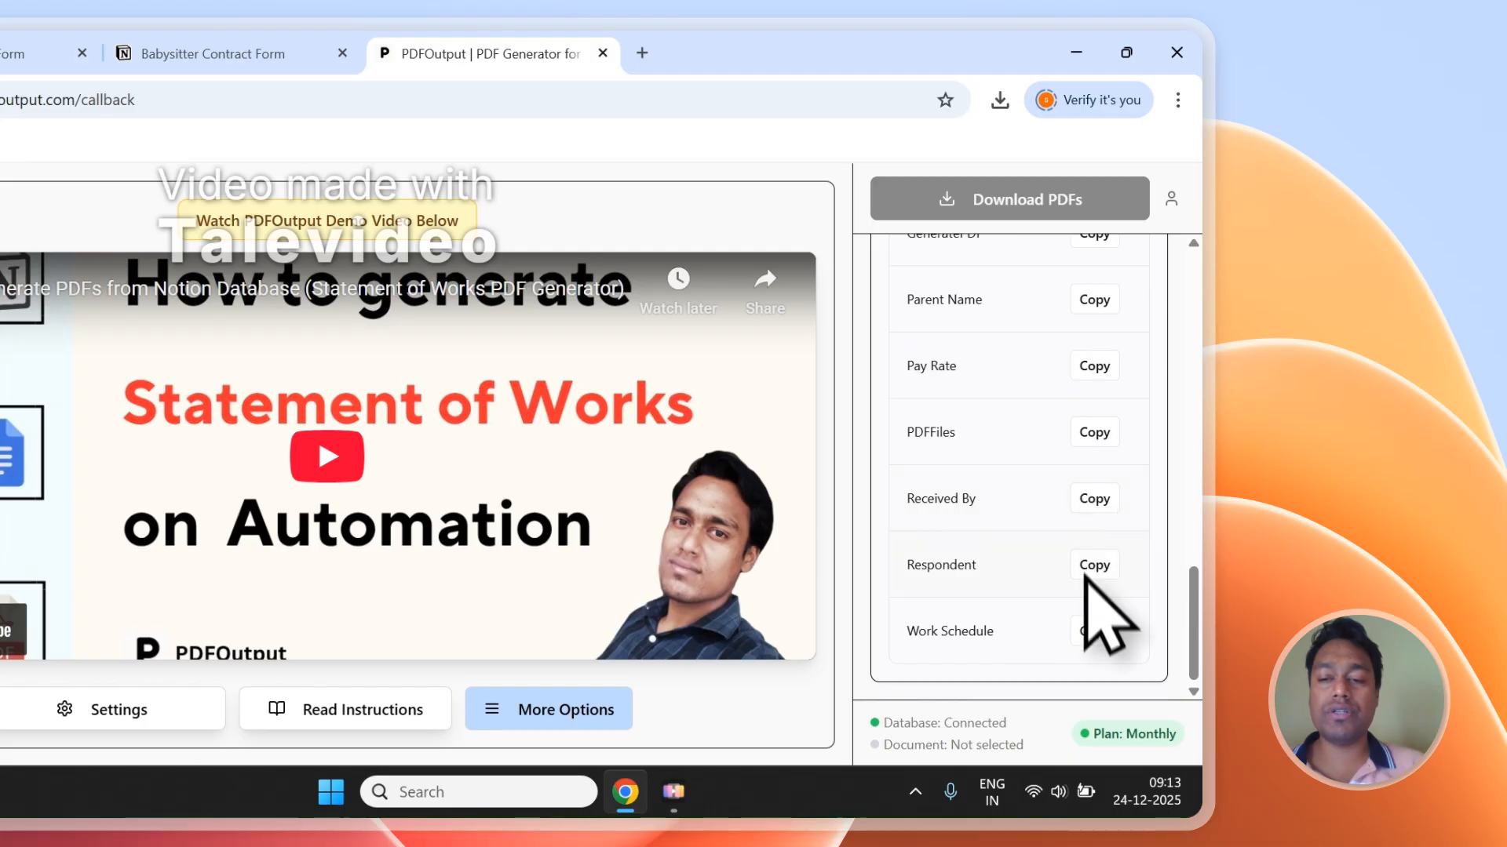
{"action": "scroll", "coordinate": [1083, 579], "scroll_direction": "up", "scroll_amount": 5}
{"action": "left_click", "coordinate": [212, 53]}
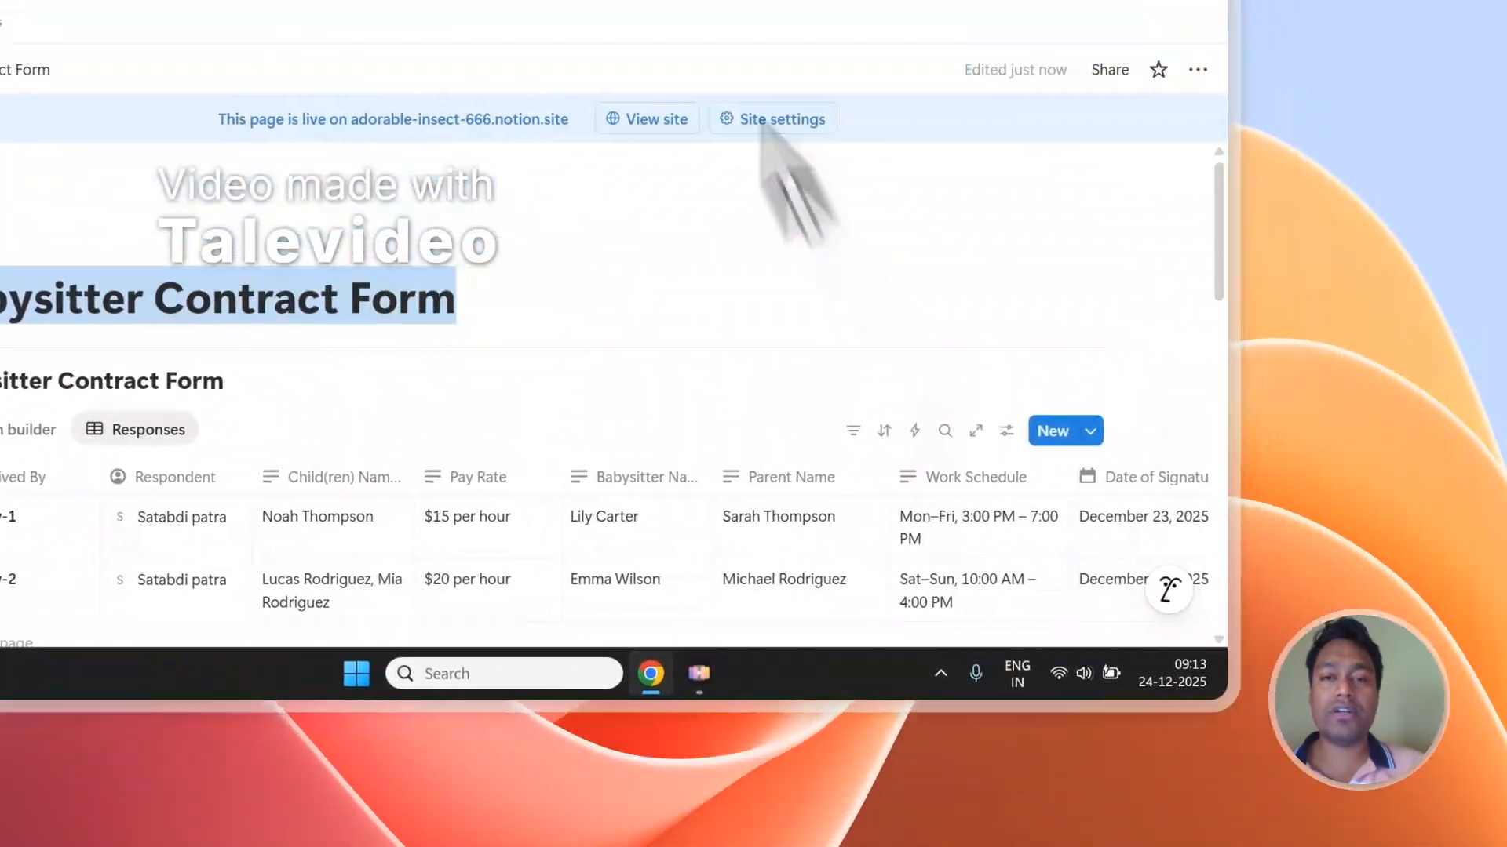
{"action": "left_click", "coordinate": [844, 50]}
{"action": "scroll", "coordinate": [1009, 589], "scroll_direction": "down", "scroll_amount": 4}
{"action": "scroll", "coordinate": [1056, 568], "scroll_direction": "up", "scroll_amount": 3}
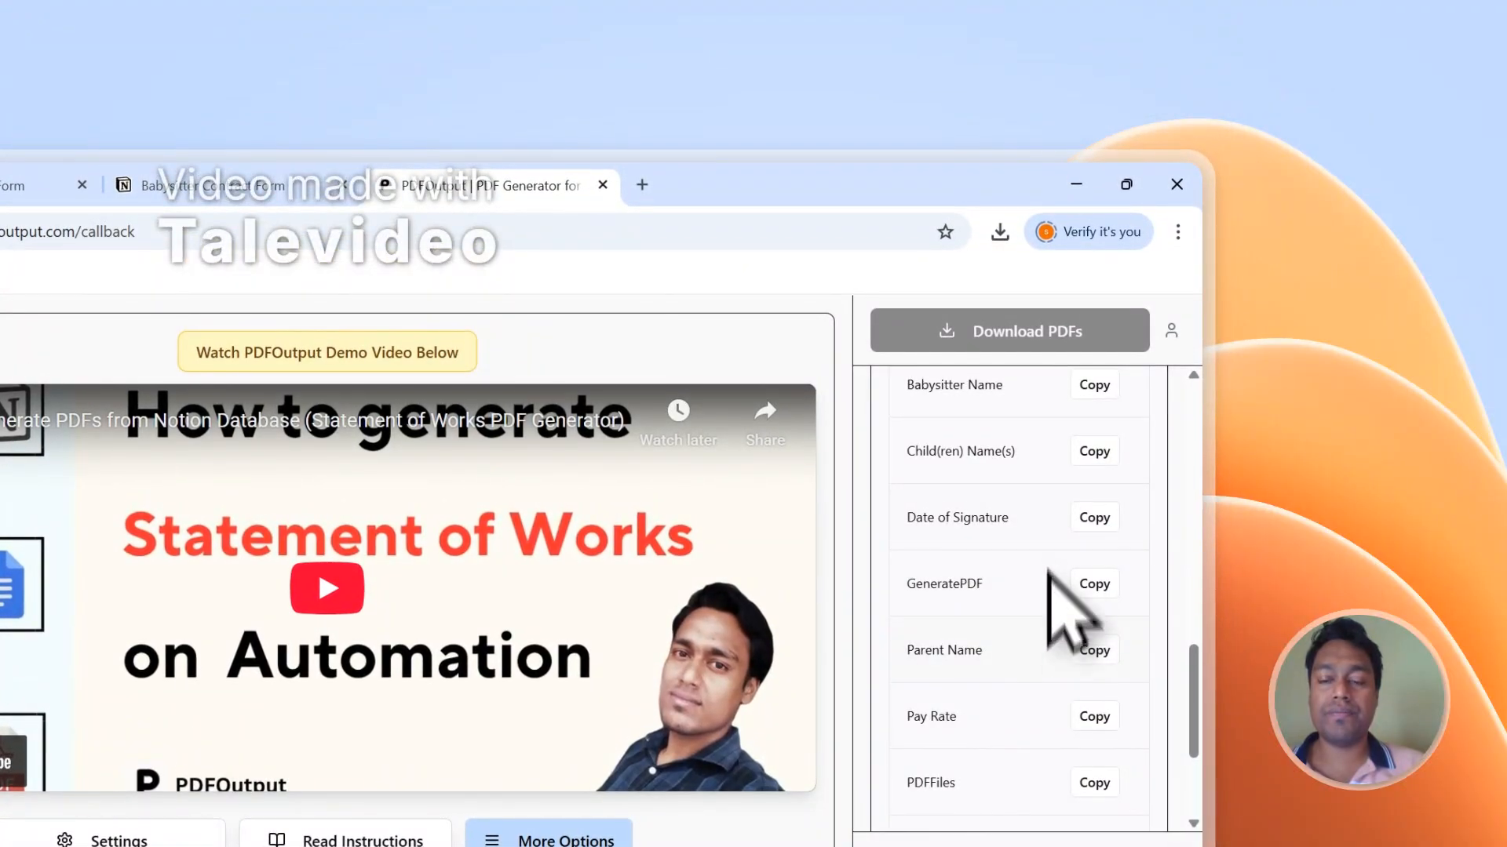
{"action": "scroll", "coordinate": [1071, 612], "scroll_direction": "up", "scroll_amount": 10}
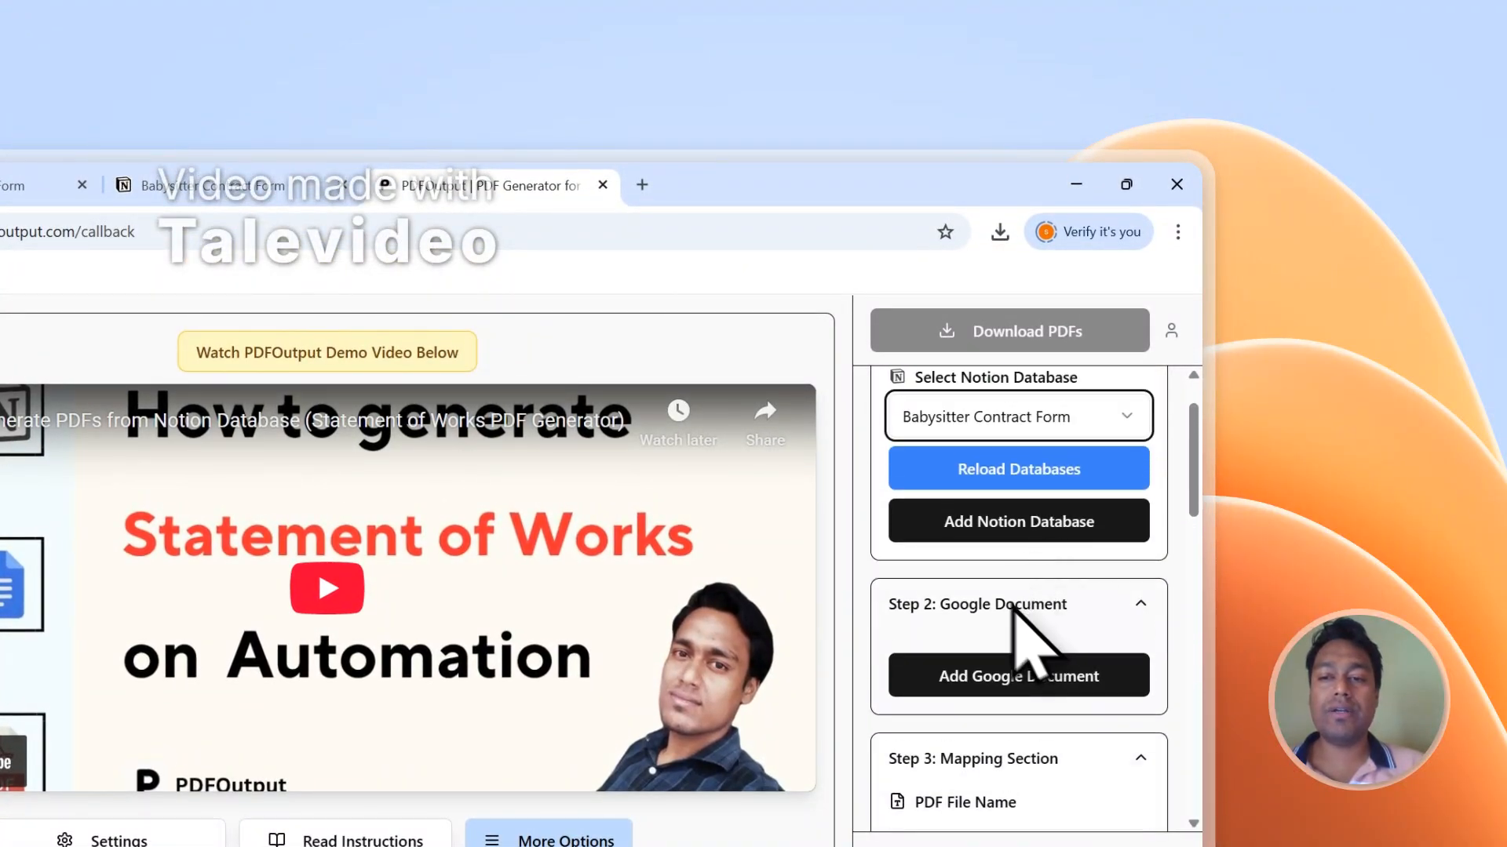
{"action": "left_click", "coordinate": [951, 677]}
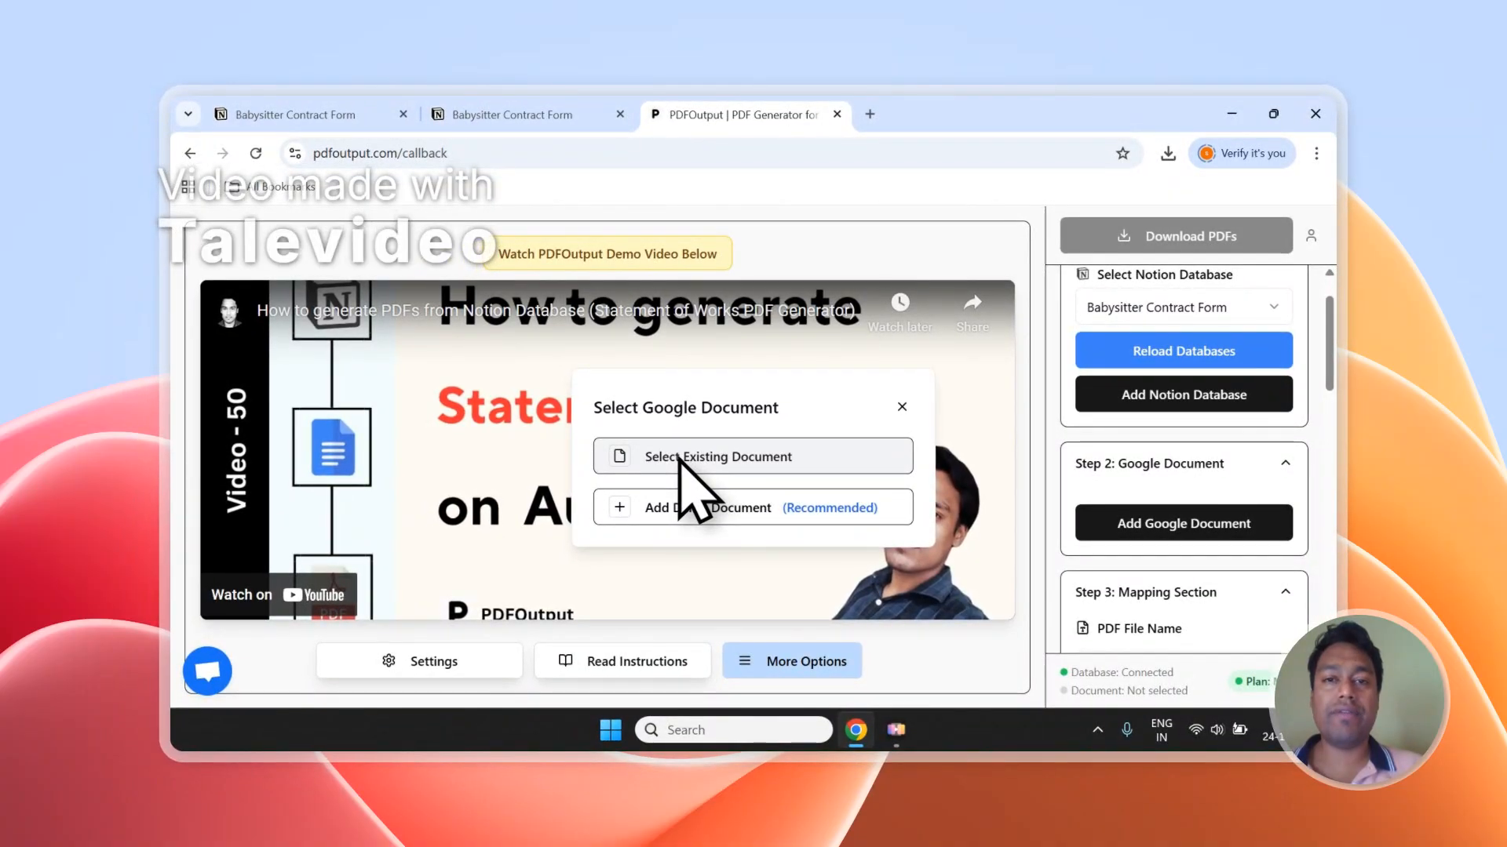
{"action": "left_click", "coordinate": [684, 467]}
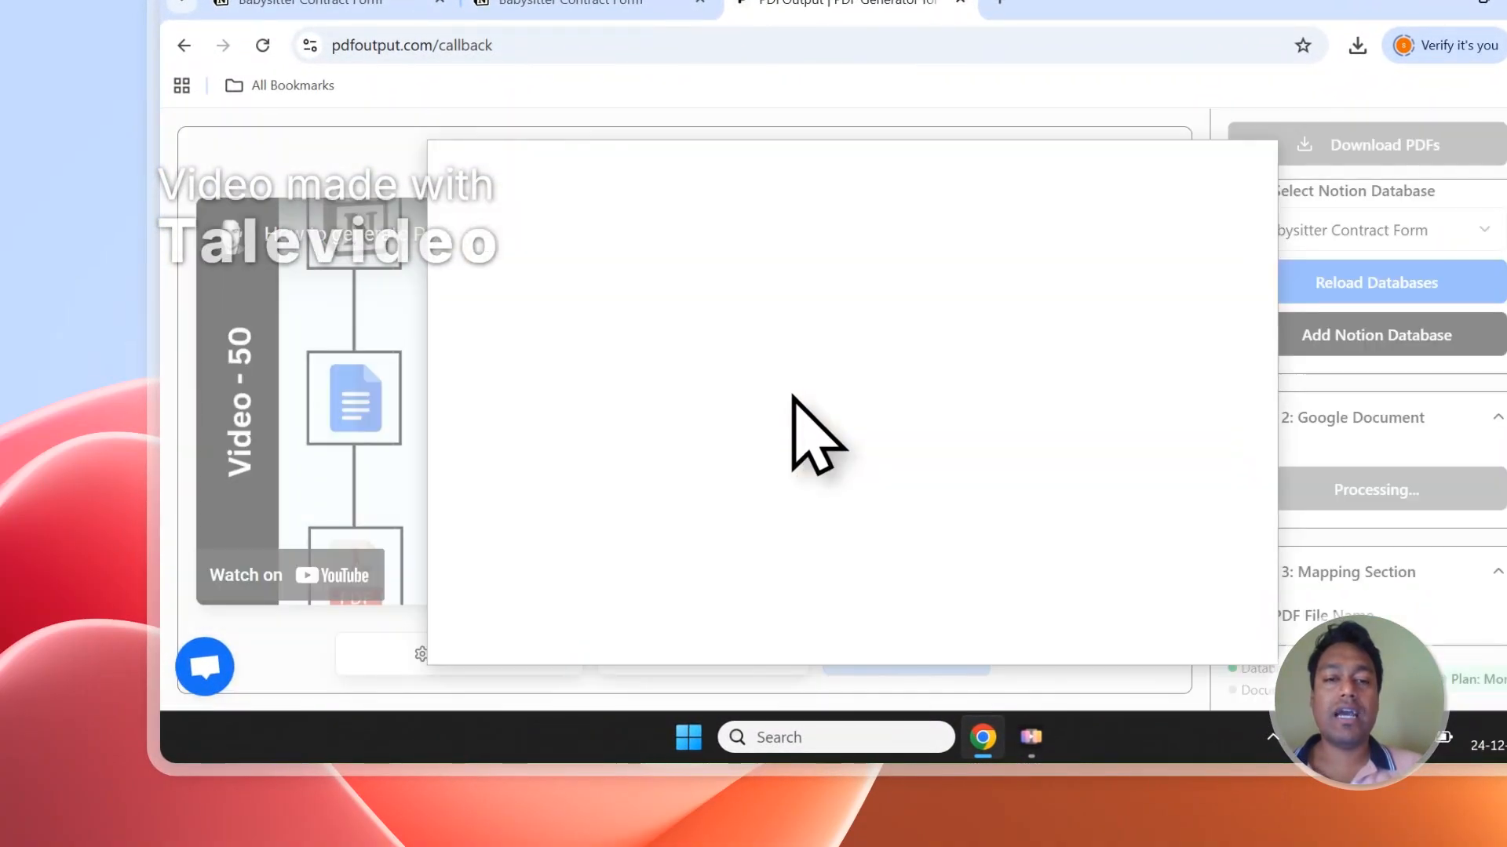
{"action": "left_click", "coordinate": [608, 243]}
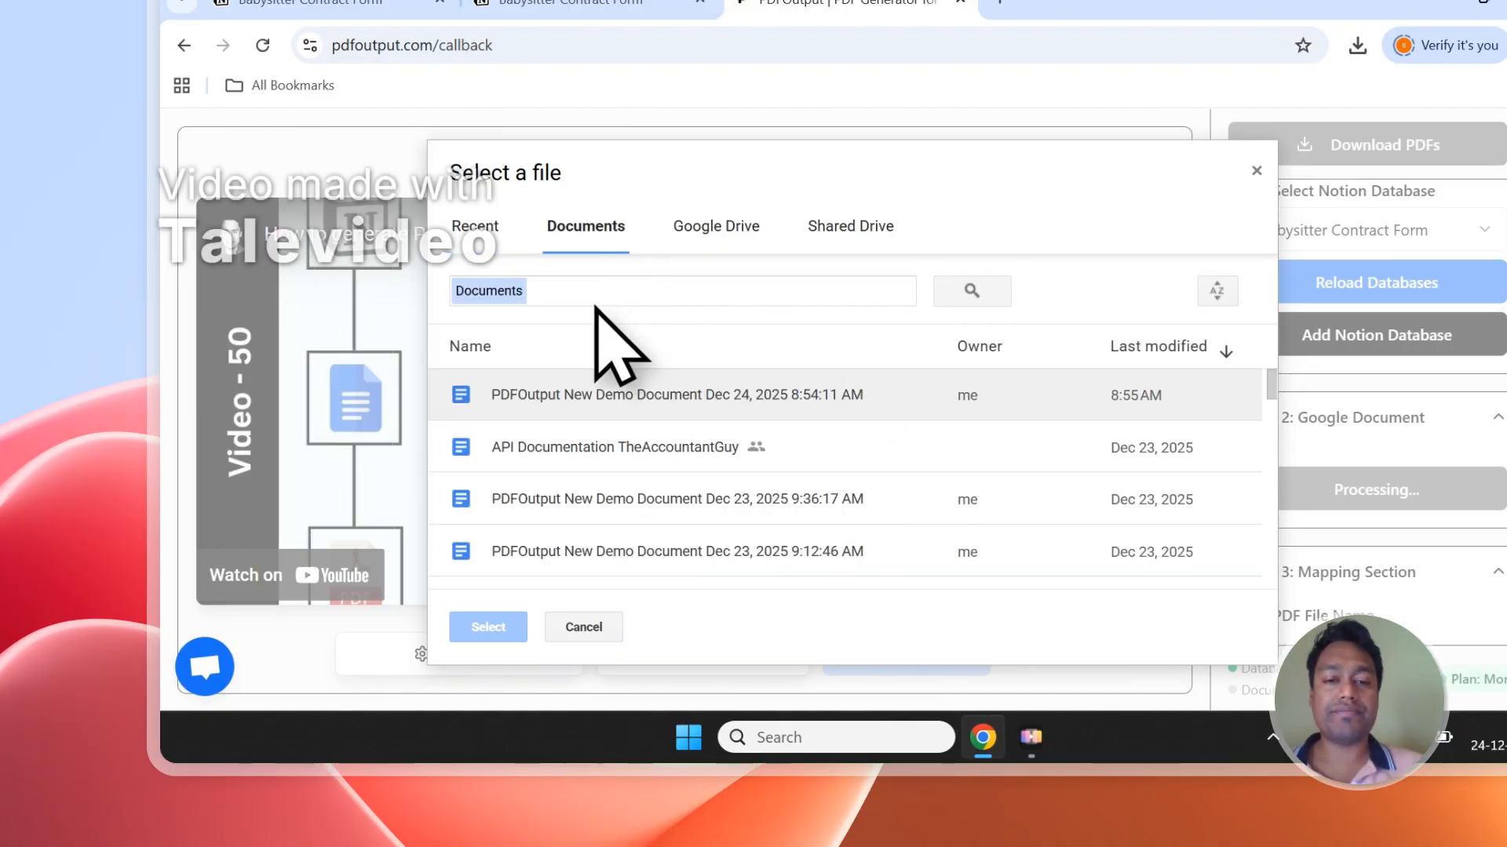
{"action": "left_click", "coordinate": [600, 449]}
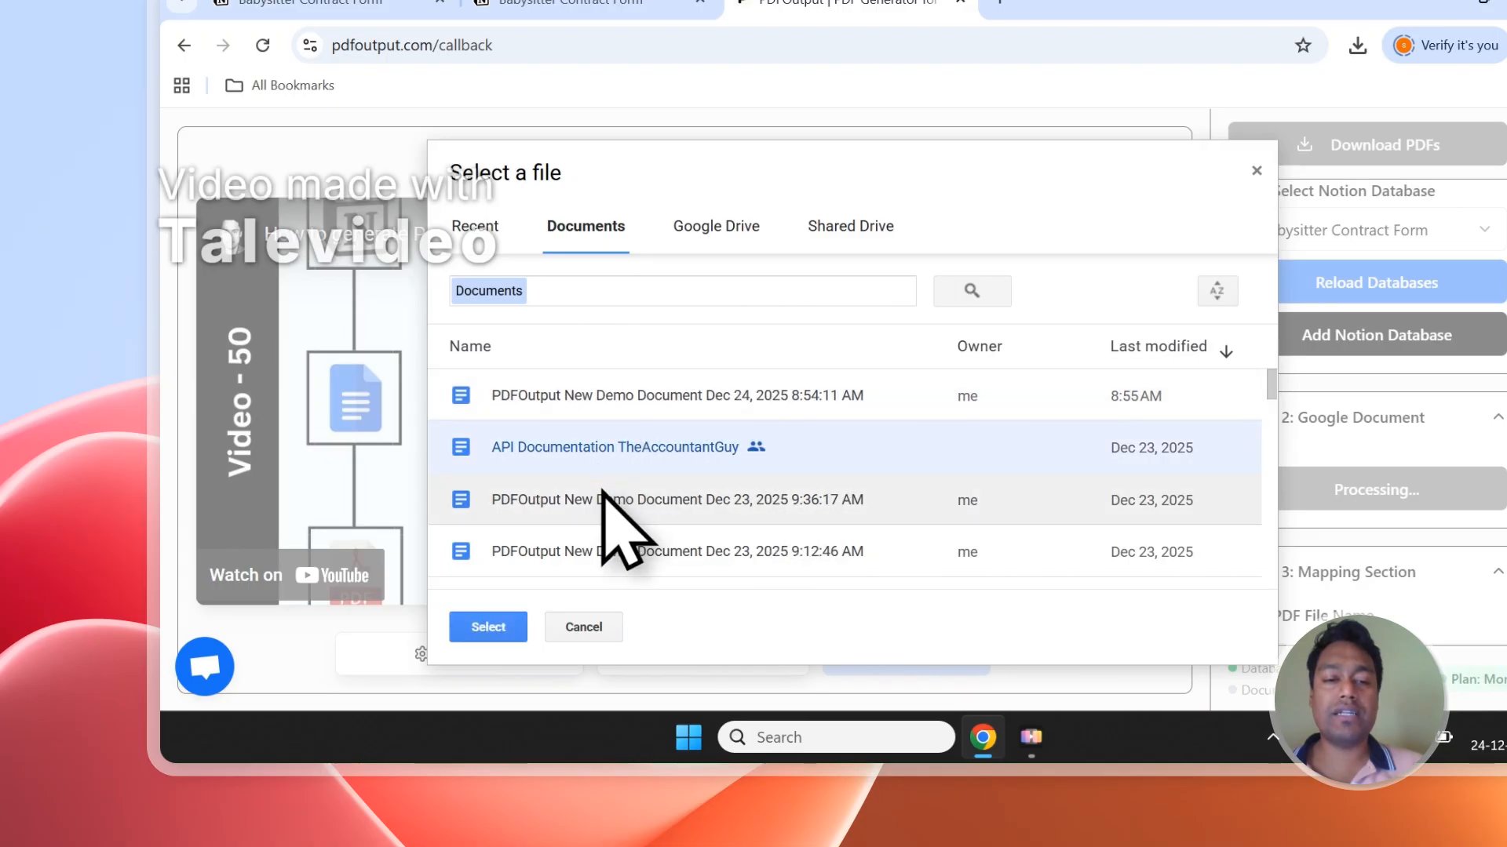
{"action": "left_click", "coordinate": [1258, 169]}
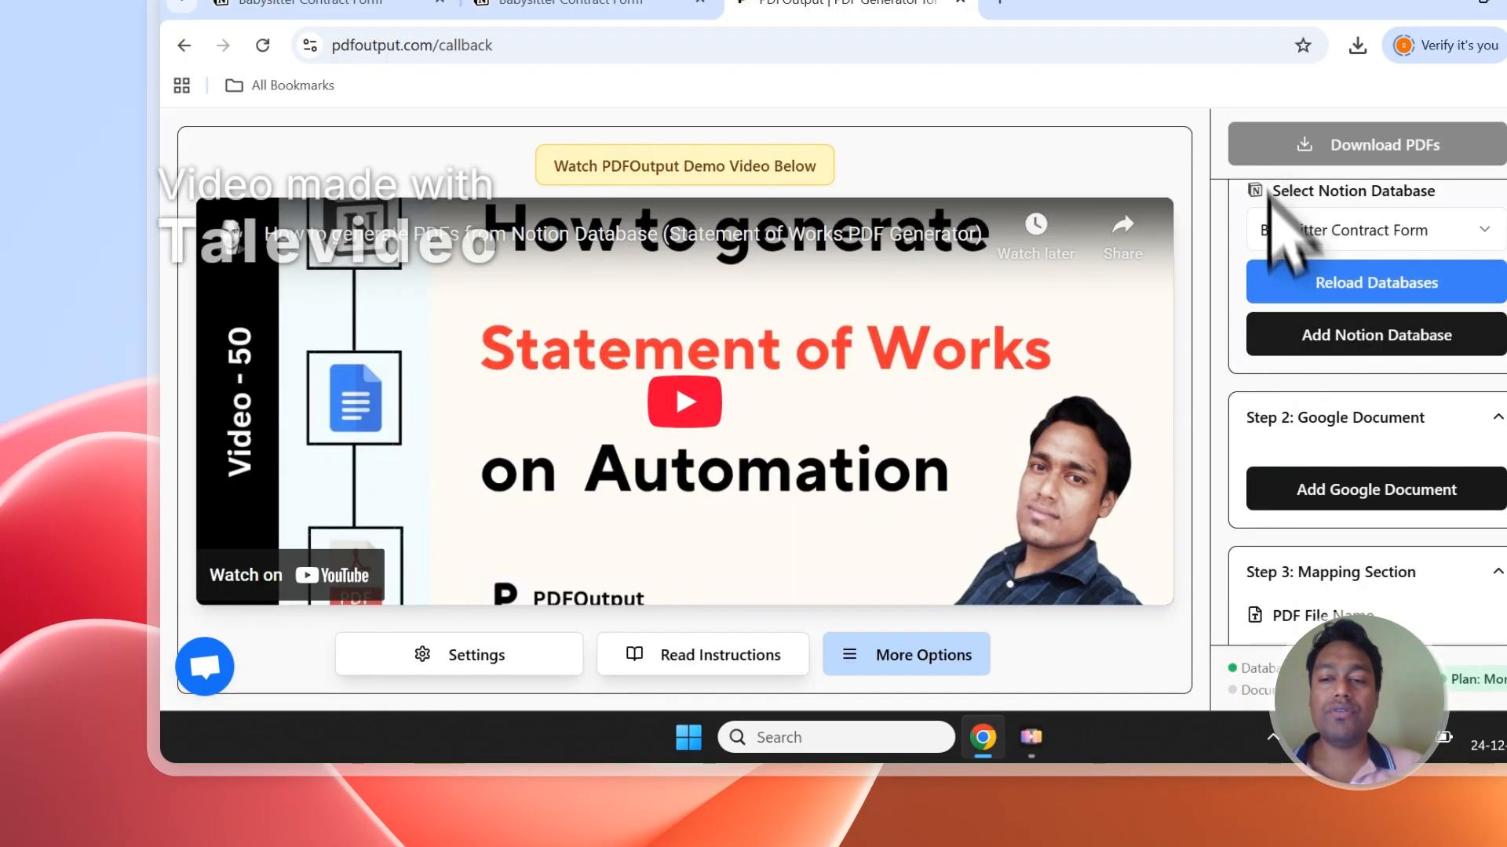
Add a new demo Google document in PDFOutput and delete the introductory text above its Placeholders list
{"action": "left_click", "coordinate": [1320, 500]}
{"action": "left_click", "coordinate": [838, 486]}
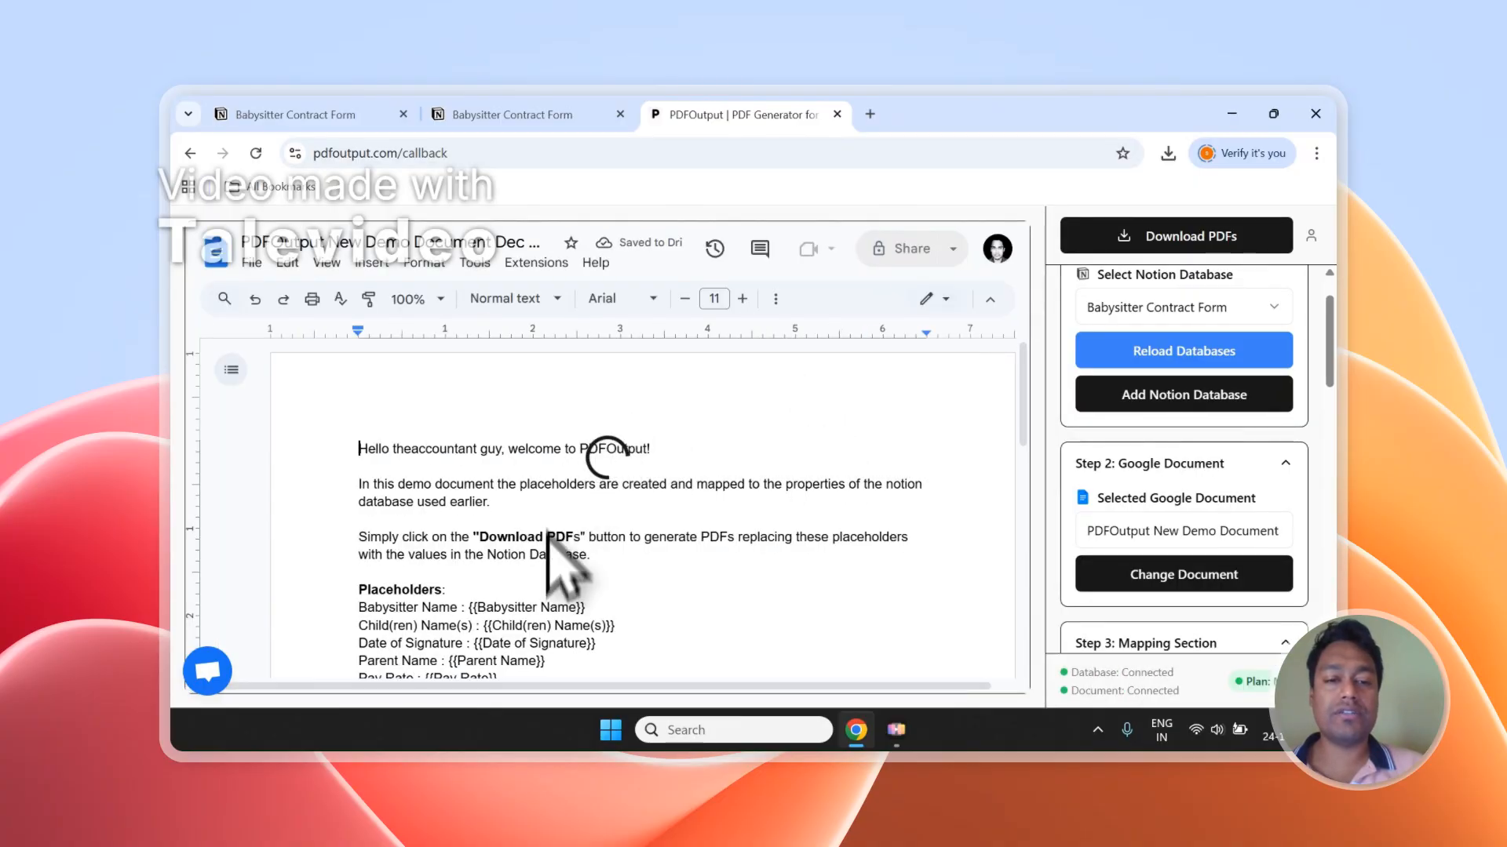
{"action": "left_click_drag", "start_coordinate": [589, 554], "coordinate": [333, 442]}
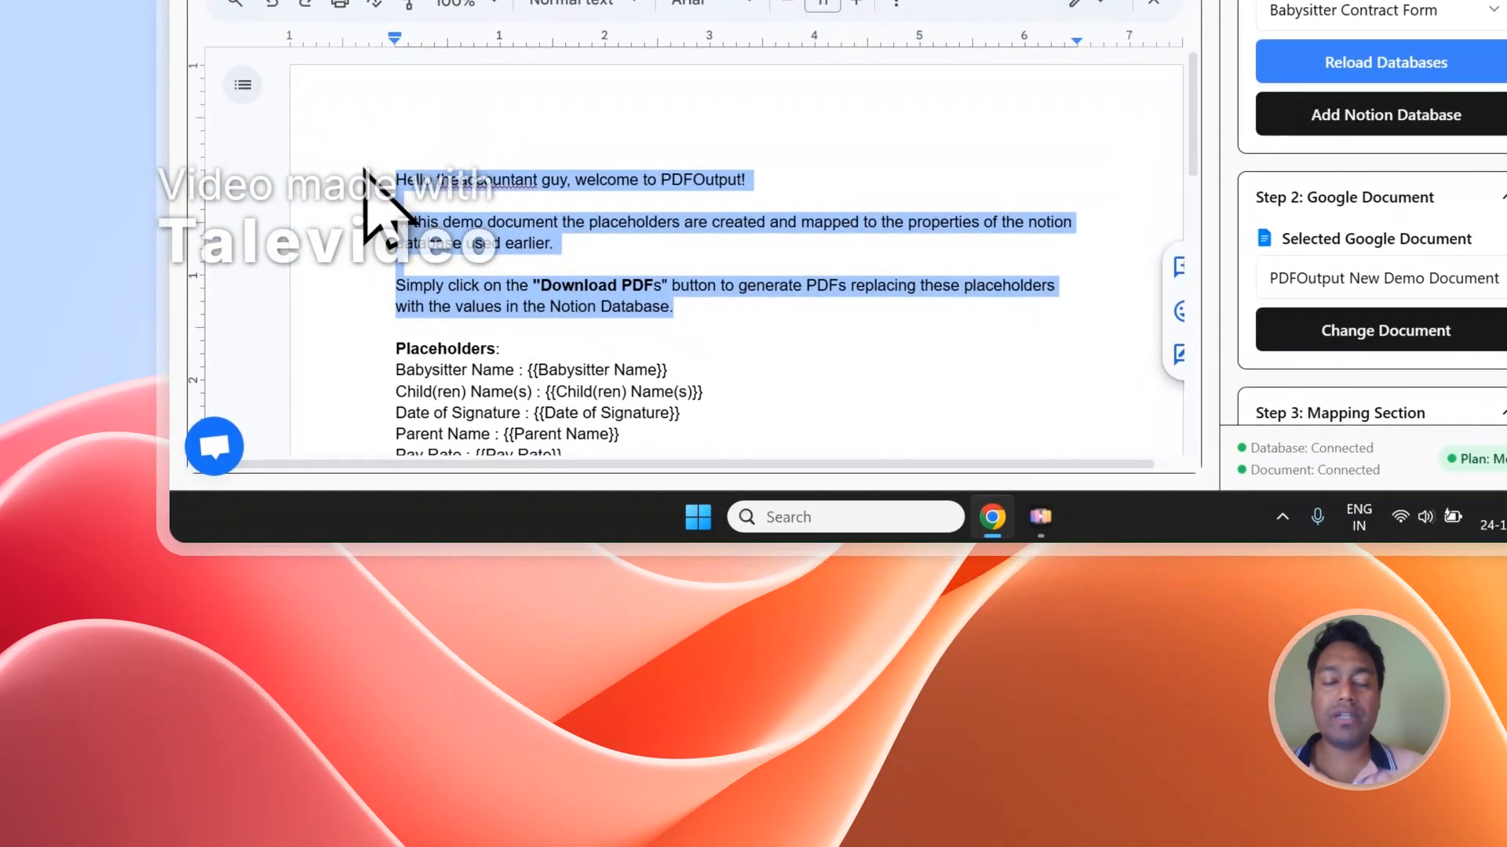
{"action": "key", "text": "BackSpace"}
{"action": "key", "text": "BackSpace"}
{"action": "key", "text": "BackSpace"}
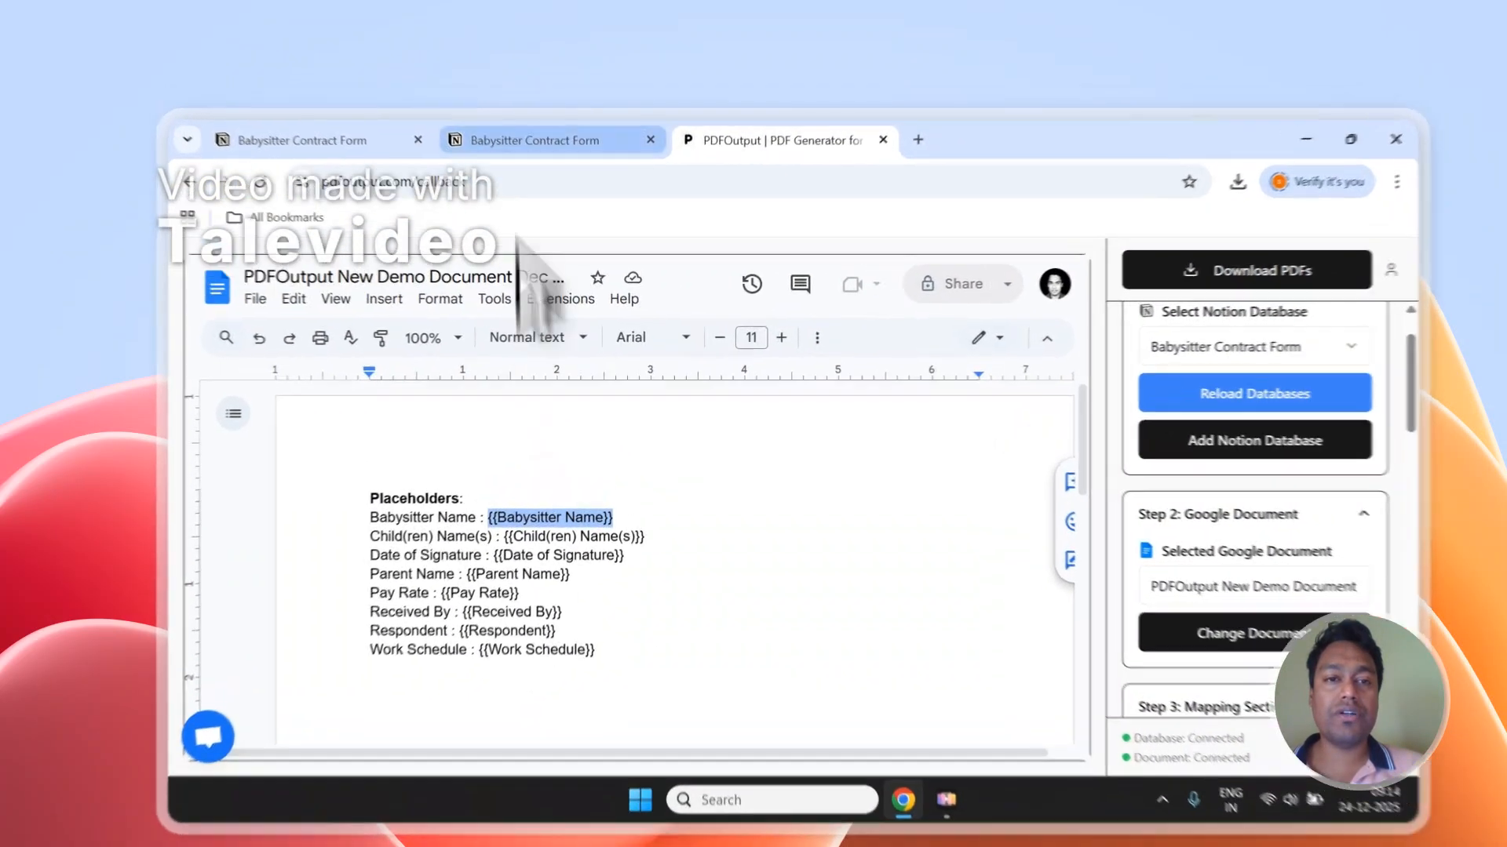
Compare the document's Babysitter Name and Parent Name placeholders with the matching columns in the Notion responses table
{"action": "left_click", "coordinate": [511, 114]}
{"action": "scroll", "coordinate": [526, 400], "scroll_direction": "down", "scroll_amount": 2}
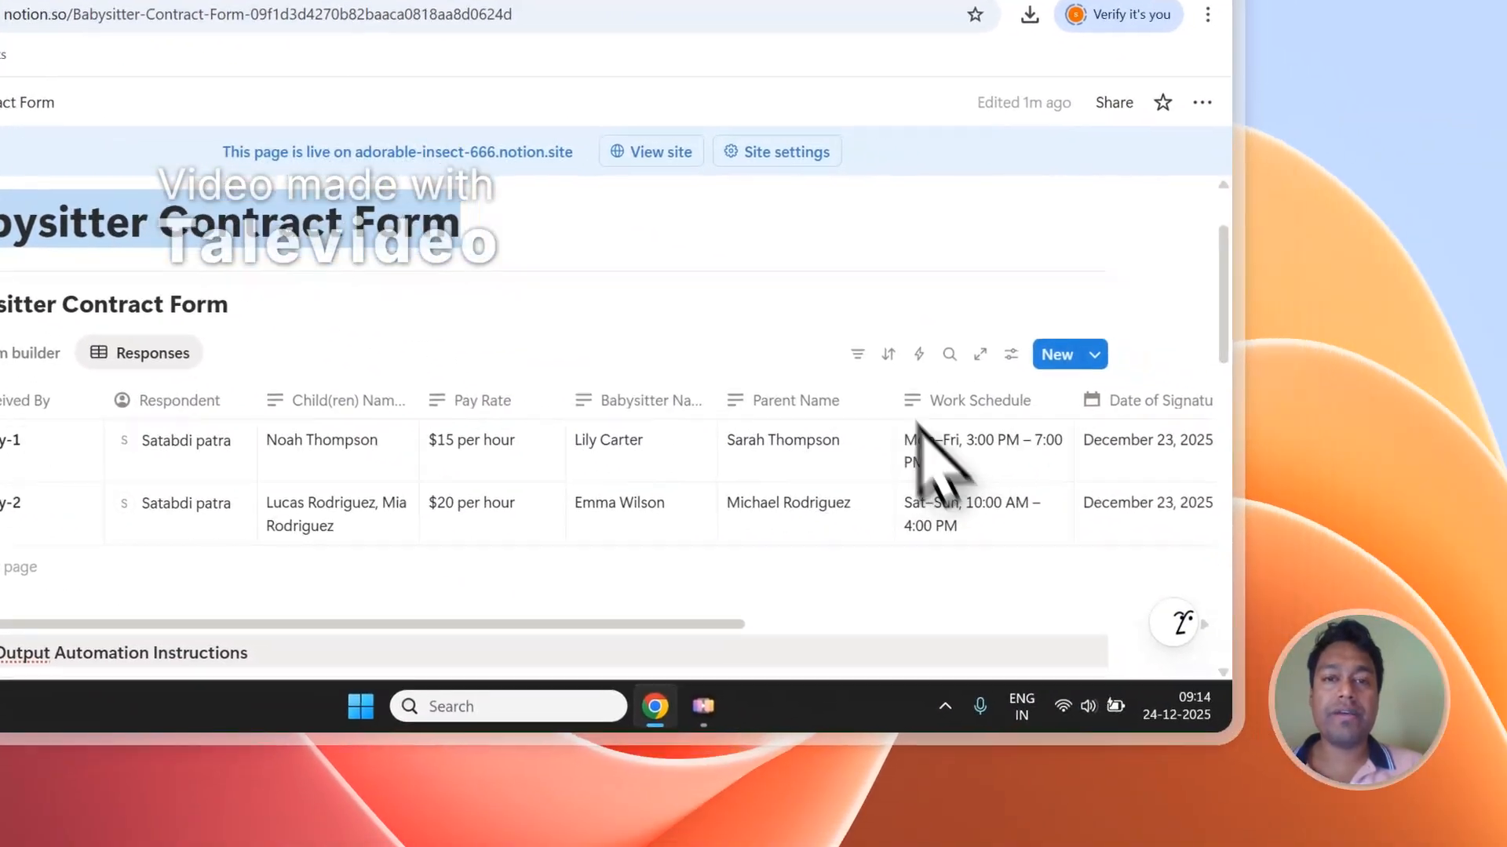
{"action": "left_click", "coordinate": [449, 146]}
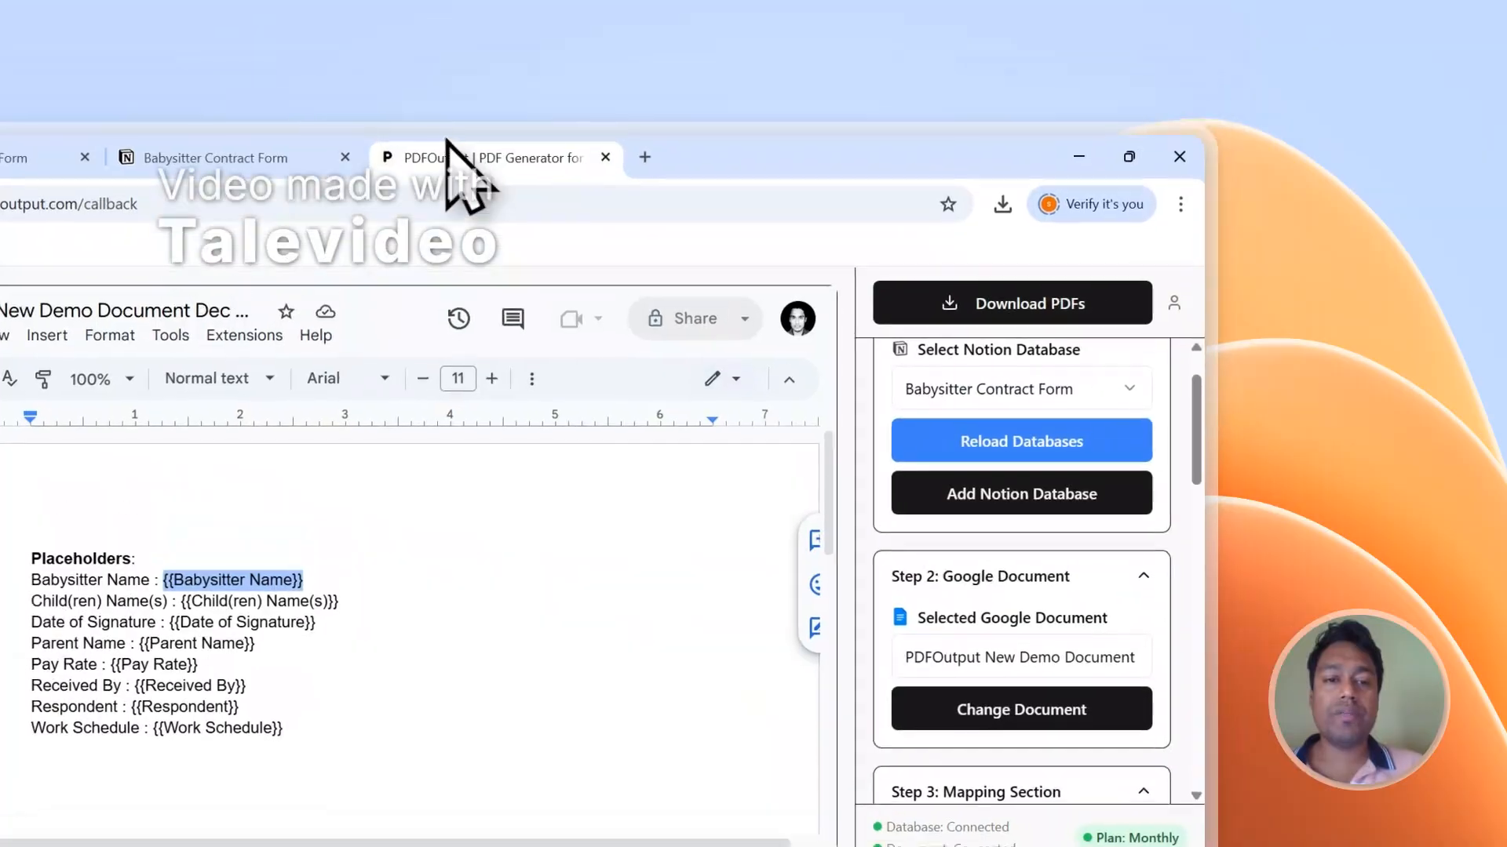
{"action": "left_click", "coordinate": [334, 390]}
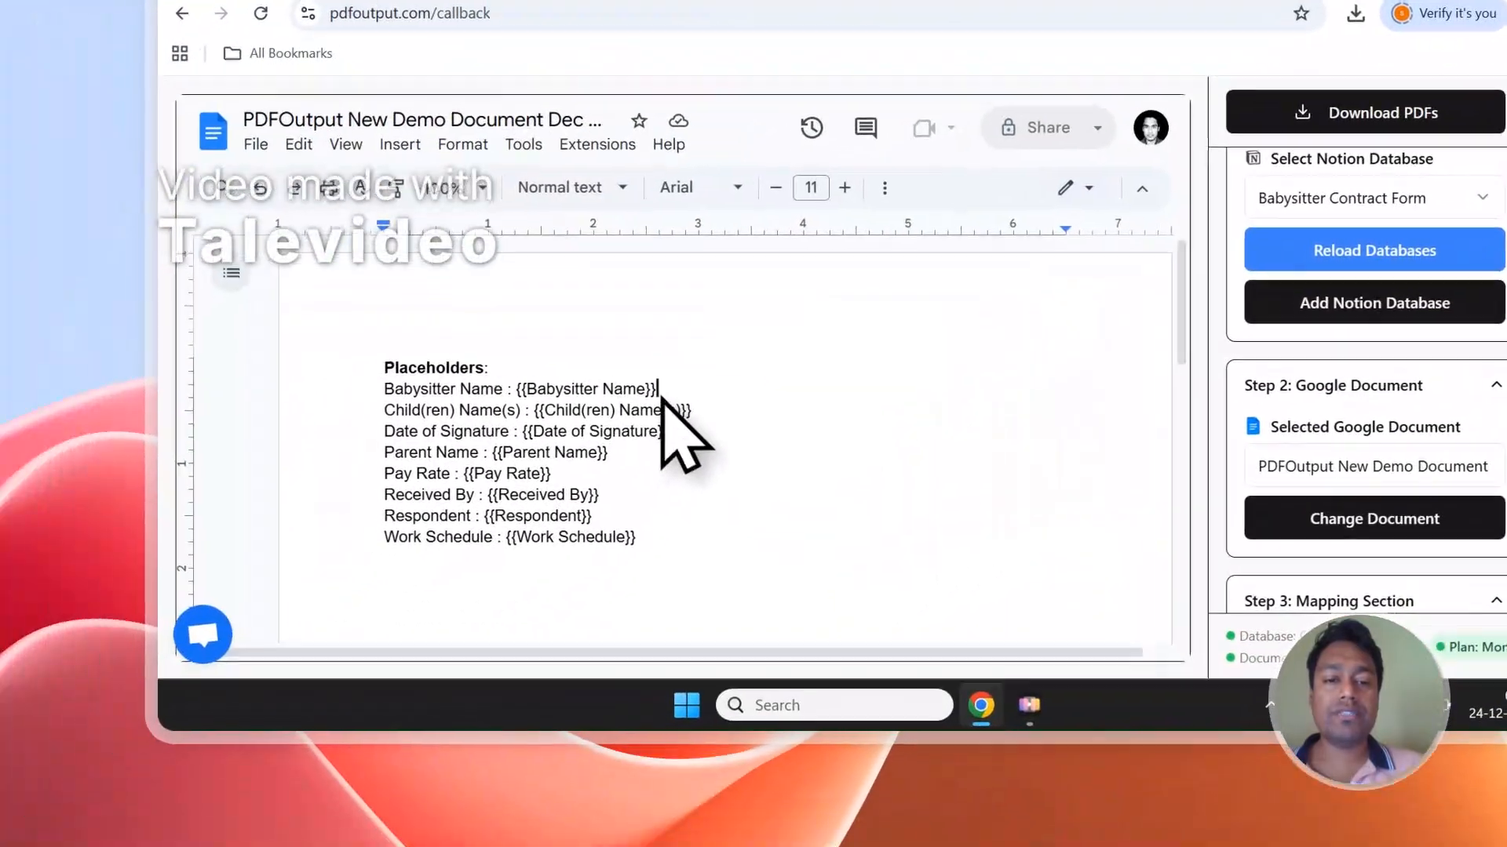
{"action": "left_click_drag", "start_coordinate": [662, 396], "coordinate": [537, 391]}
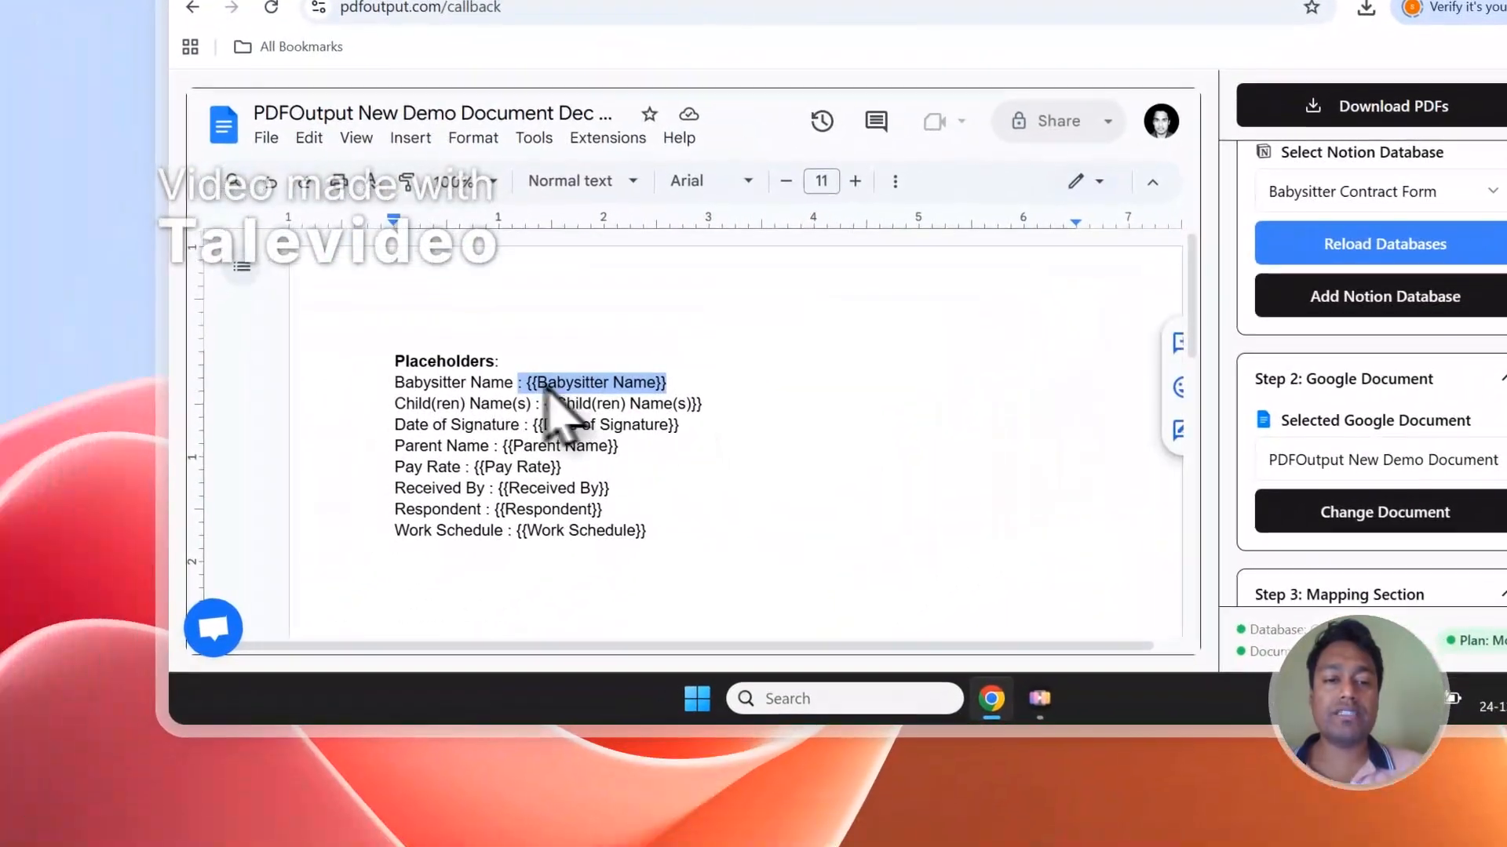
{"action": "left_click", "coordinate": [571, 0]}
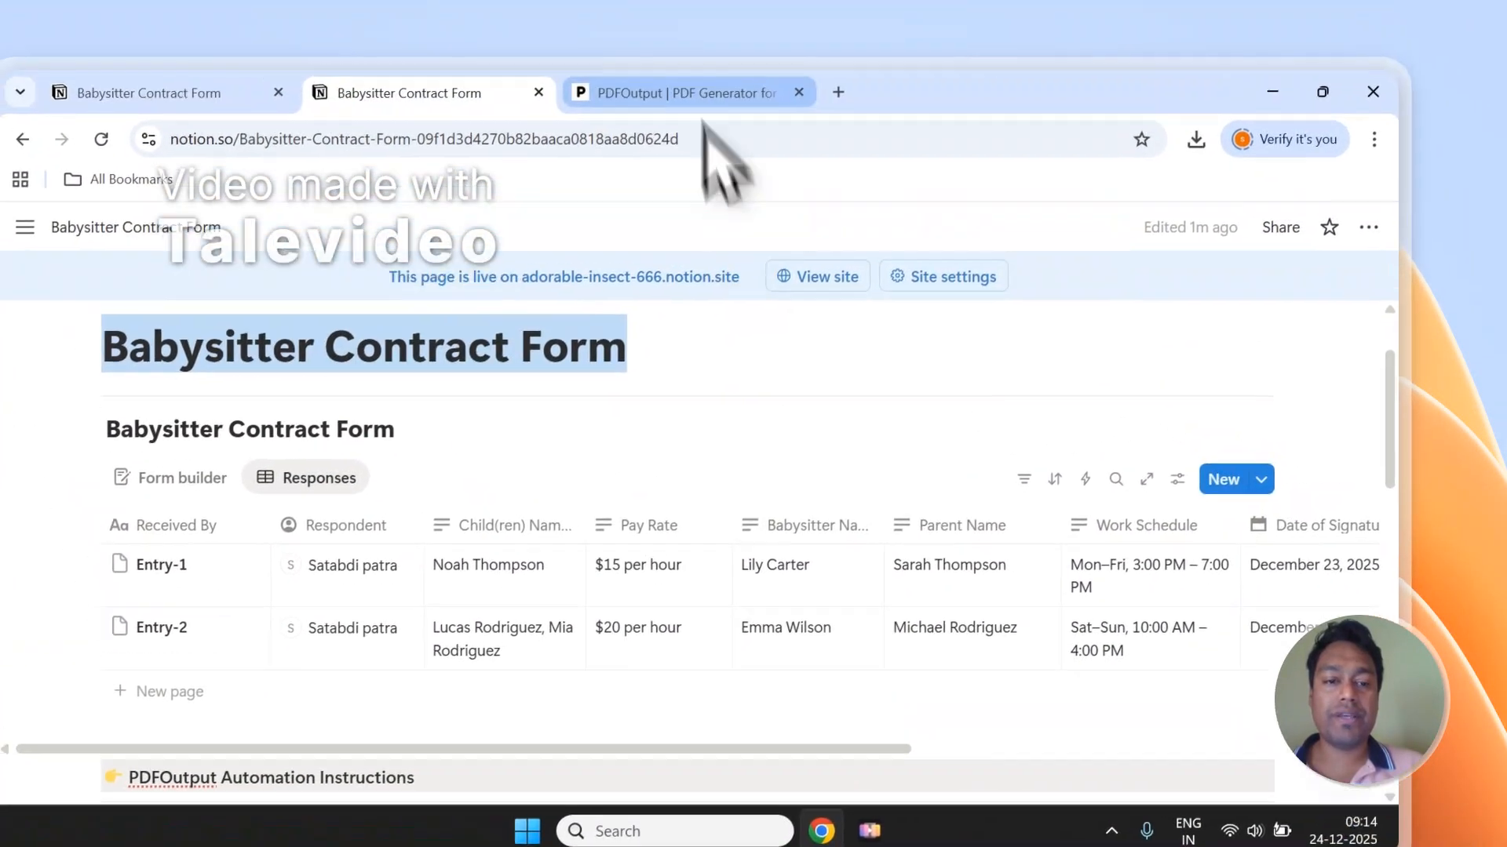
{"action": "left_click", "coordinate": [706, 91]}
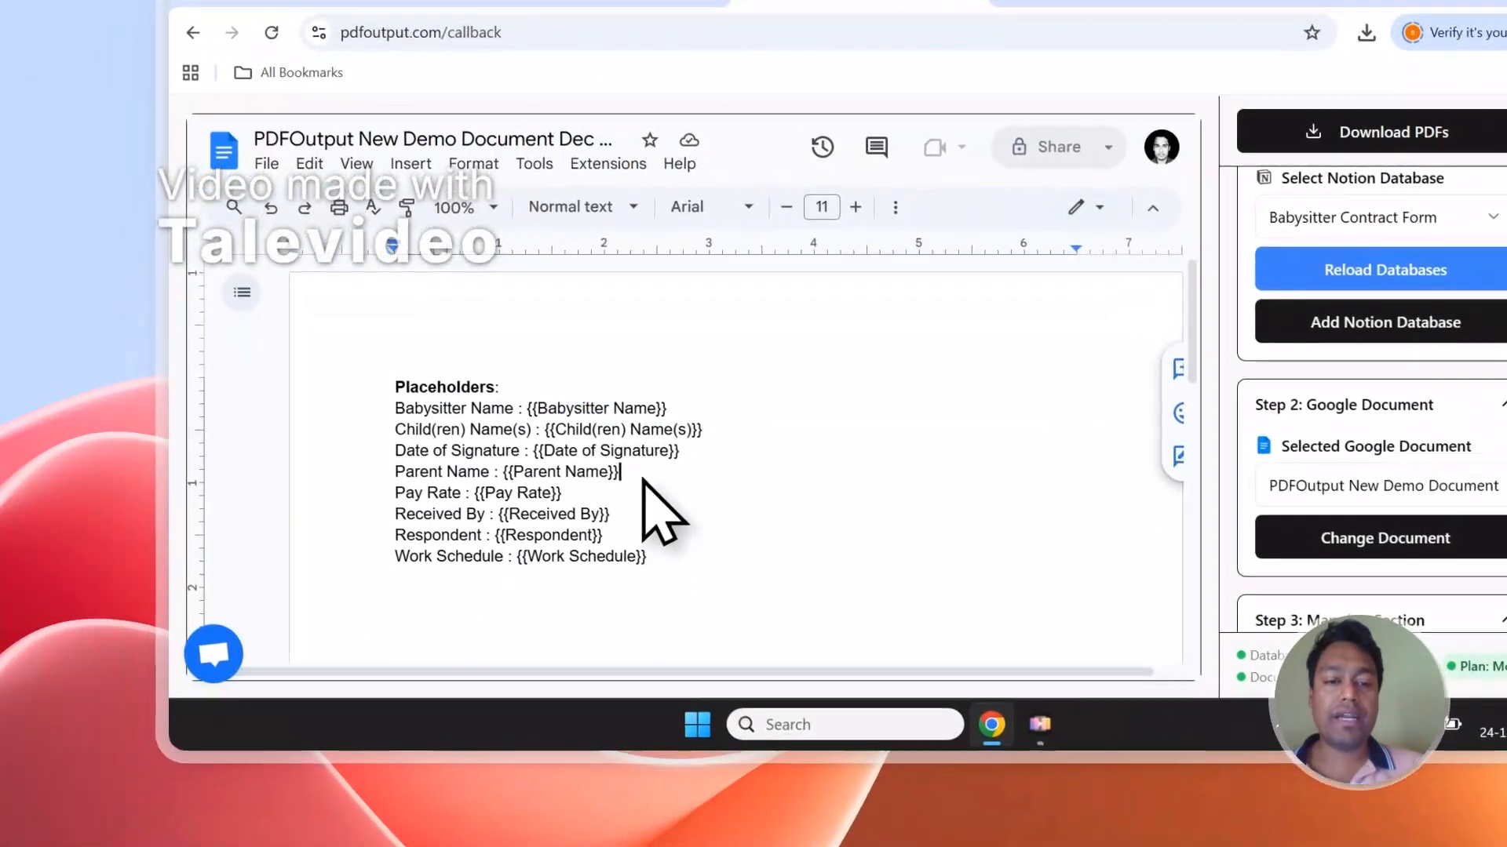
{"action": "left_click_drag", "start_coordinate": [622, 472], "coordinate": [504, 471]}
{"action": "left_click", "coordinate": [599, 54]}
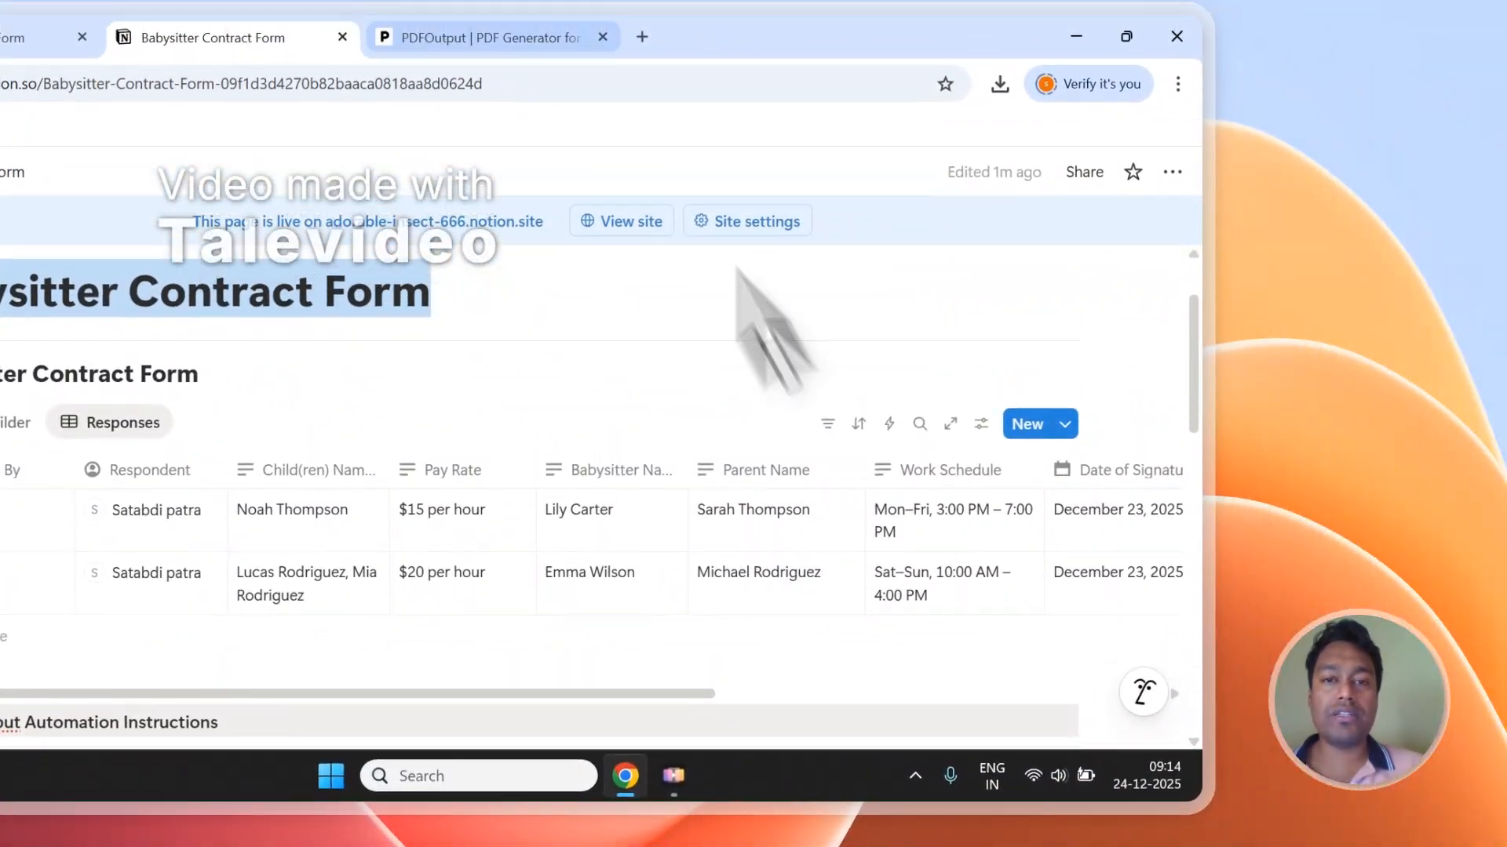
{"action": "left_click", "coordinate": [479, 8]}
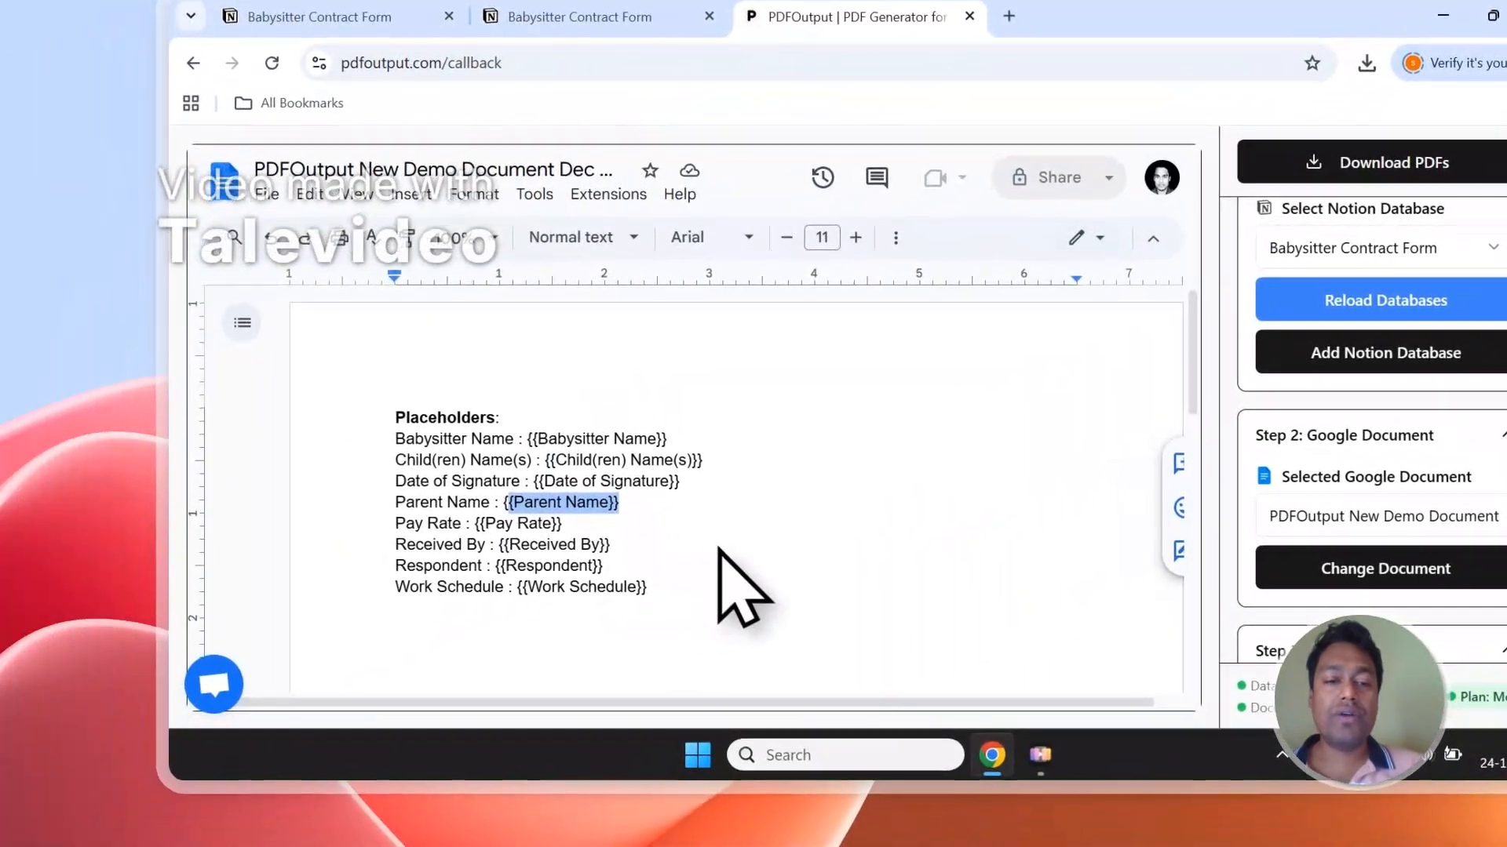
Copy the Babysitter Name property and add the line "Babysitter - {{Babysitter Name}}" below the Placeholders list
{"action": "scroll", "coordinate": [616, 576], "scroll_direction": "down", "scroll_amount": 1}
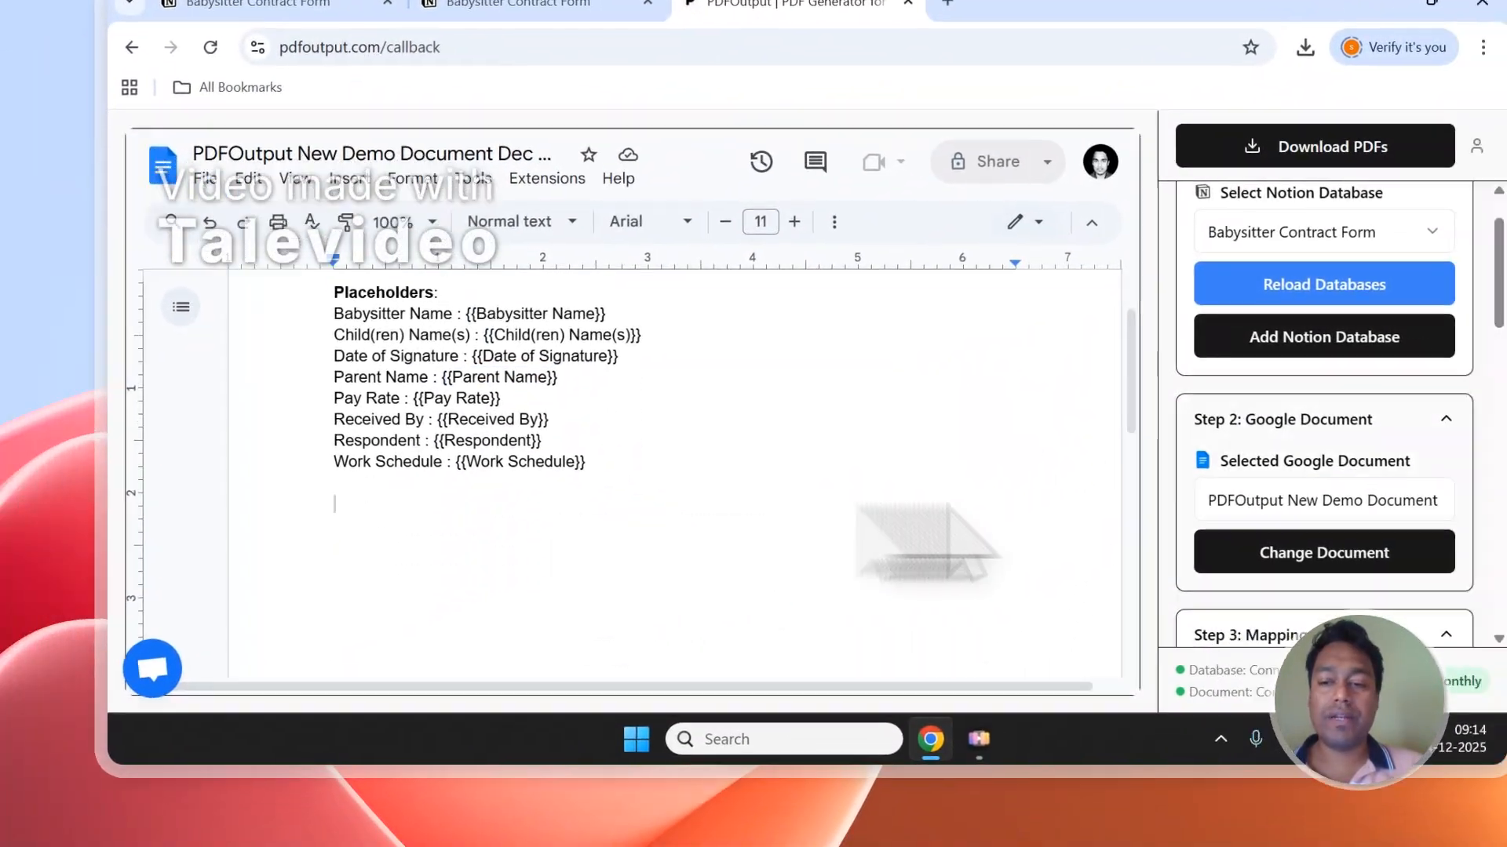
{"action": "scroll", "coordinate": [1422, 540], "scroll_direction": "down", "scroll_amount": 10}
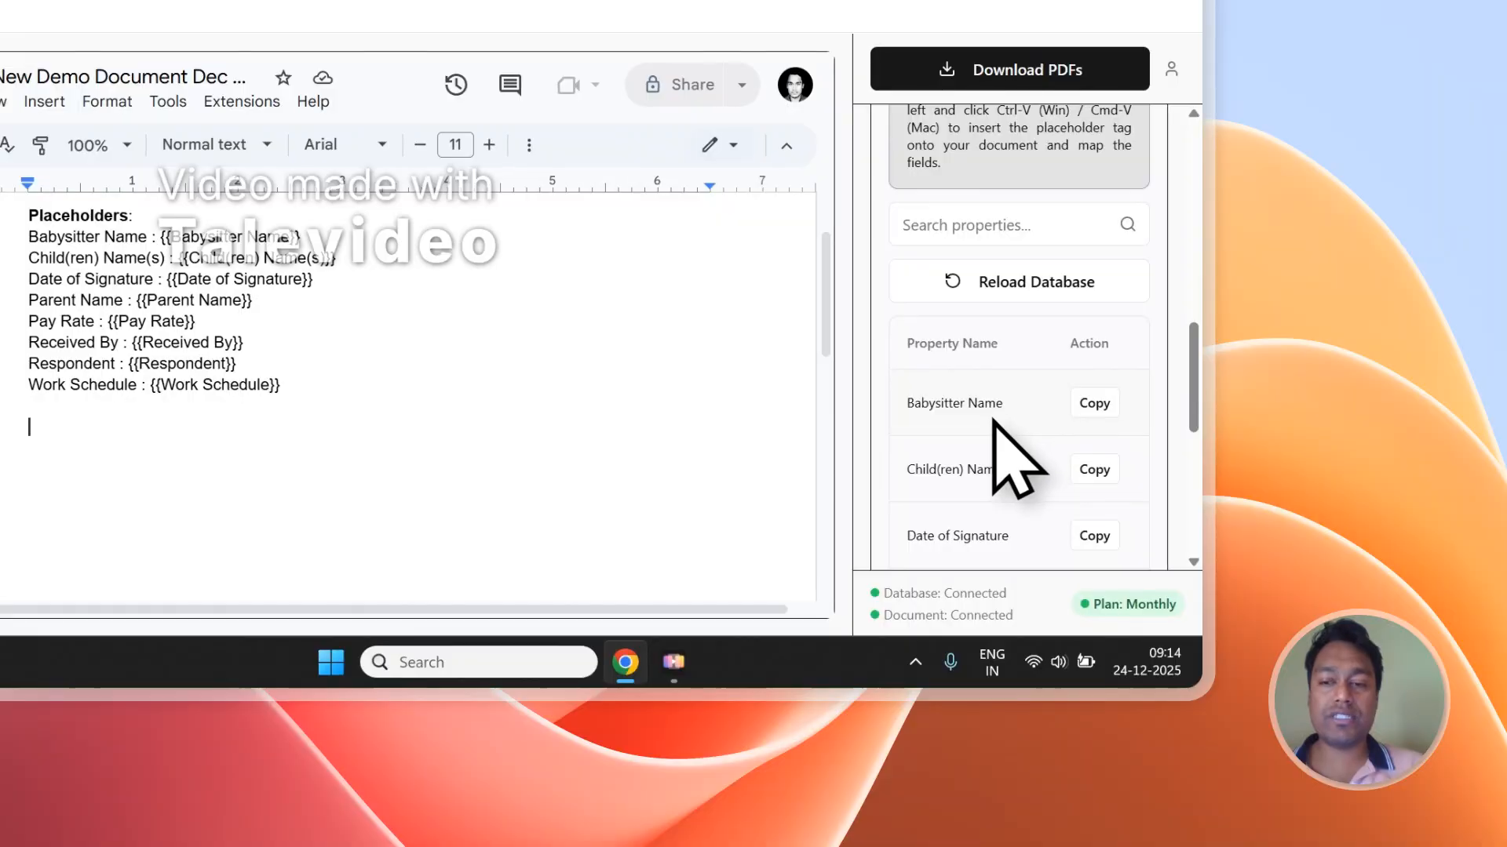
{"action": "left_click", "coordinate": [63, 428]}
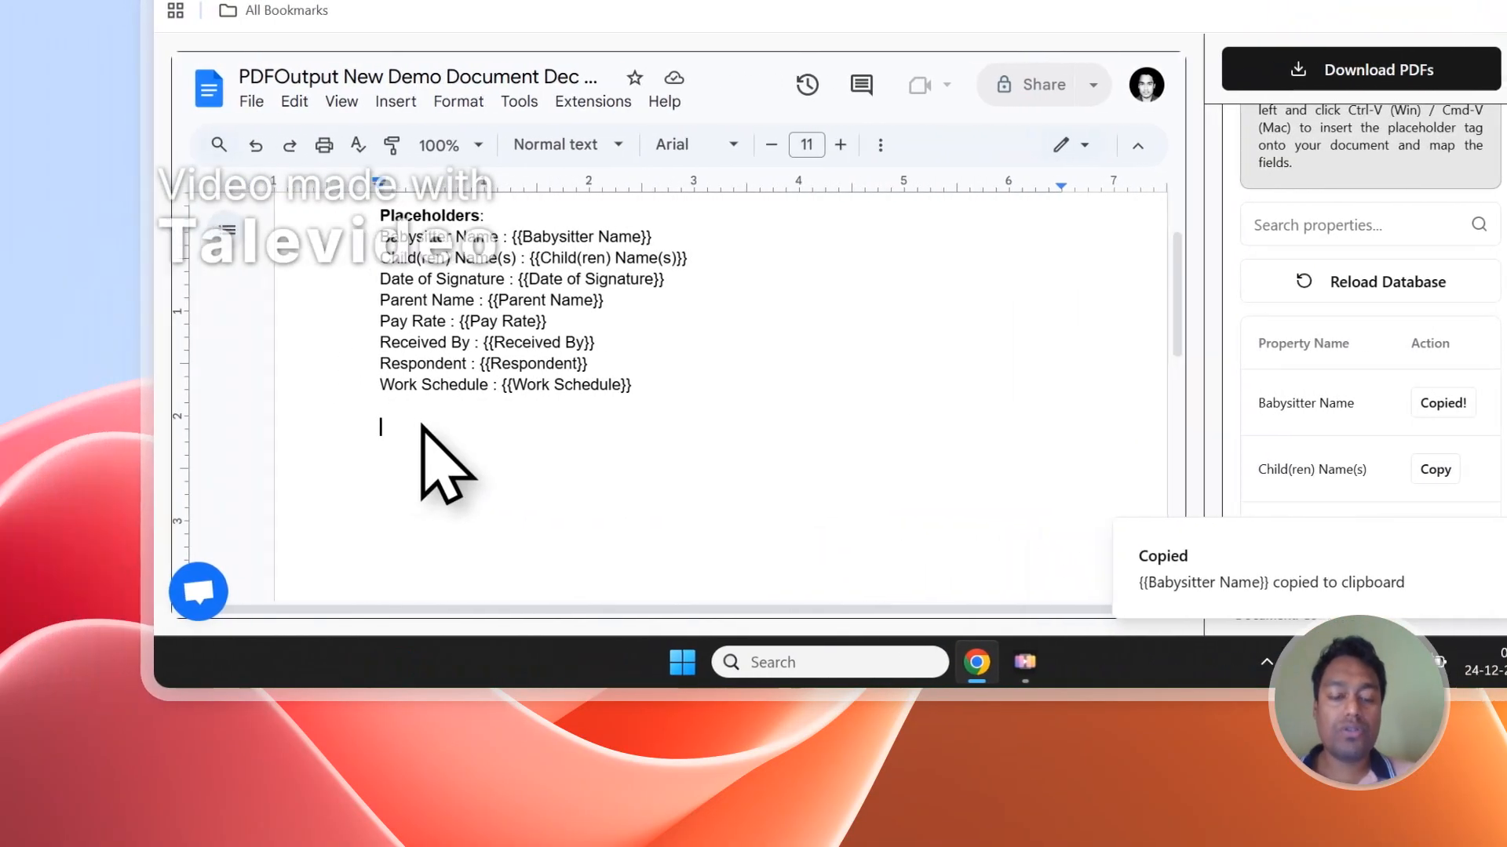
{"action": "type", "text": "Bbaysitter"}
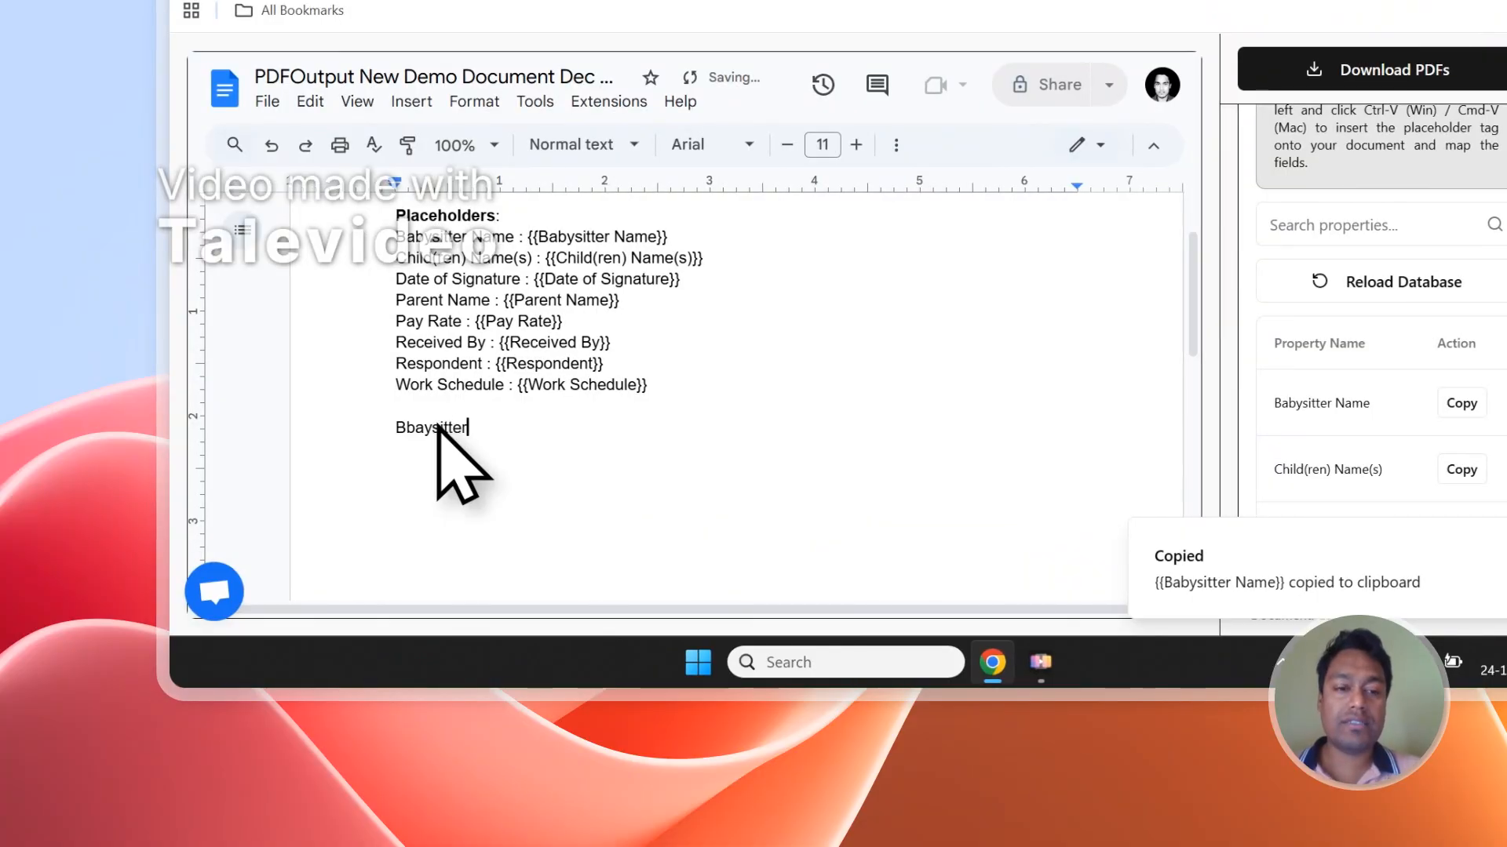
{"action": "type", "text": " - {{Babysitter Name"}
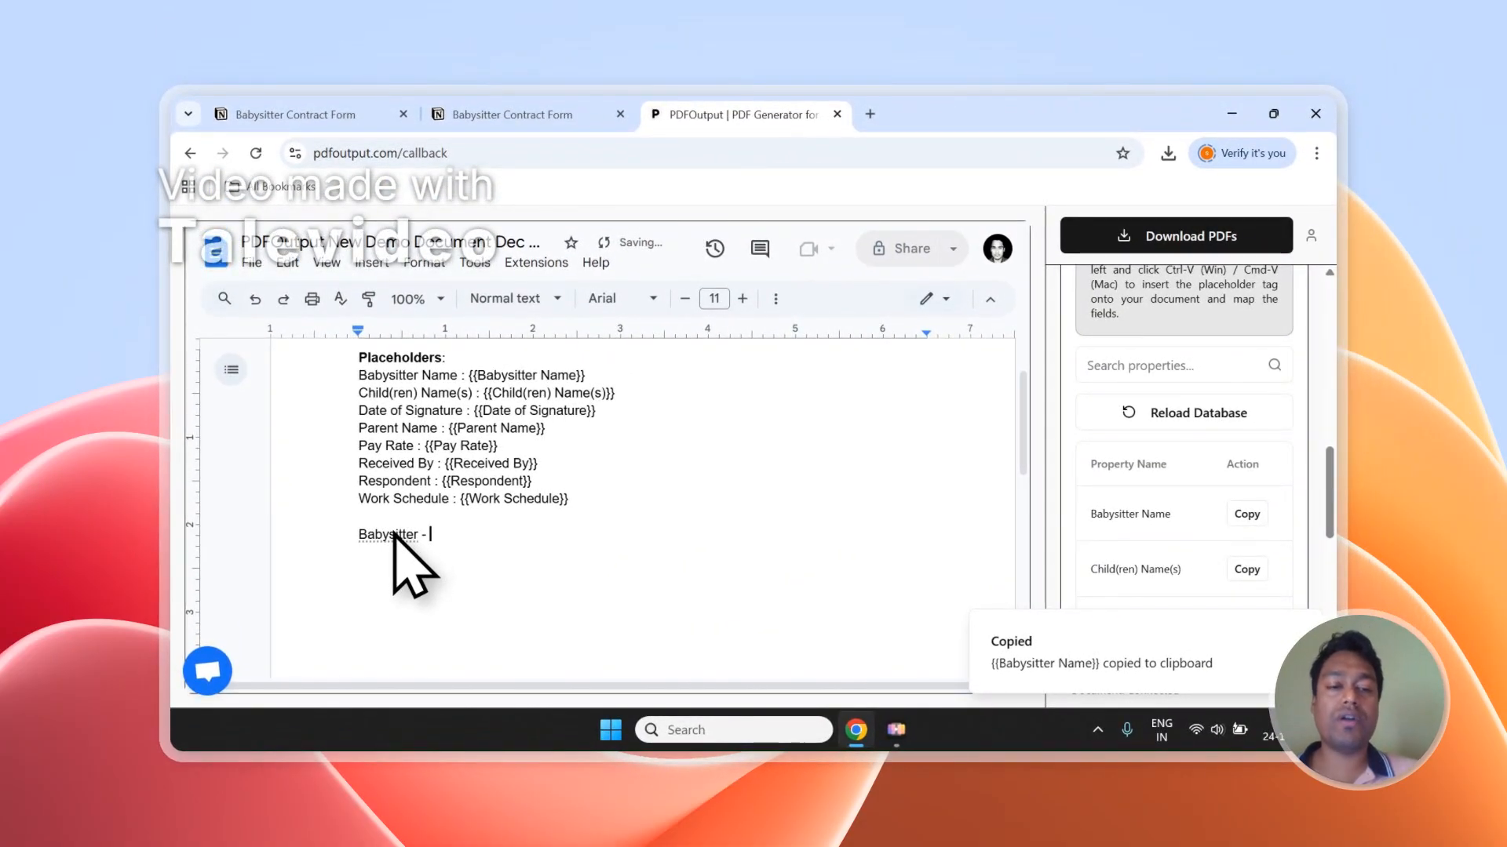
Examine the paste instruction in the Next Step note and the inserted Babysitter Name placeholder in the document
{"action": "scroll", "coordinate": [1069, 478], "scroll_direction": "down", "scroll_amount": 1}
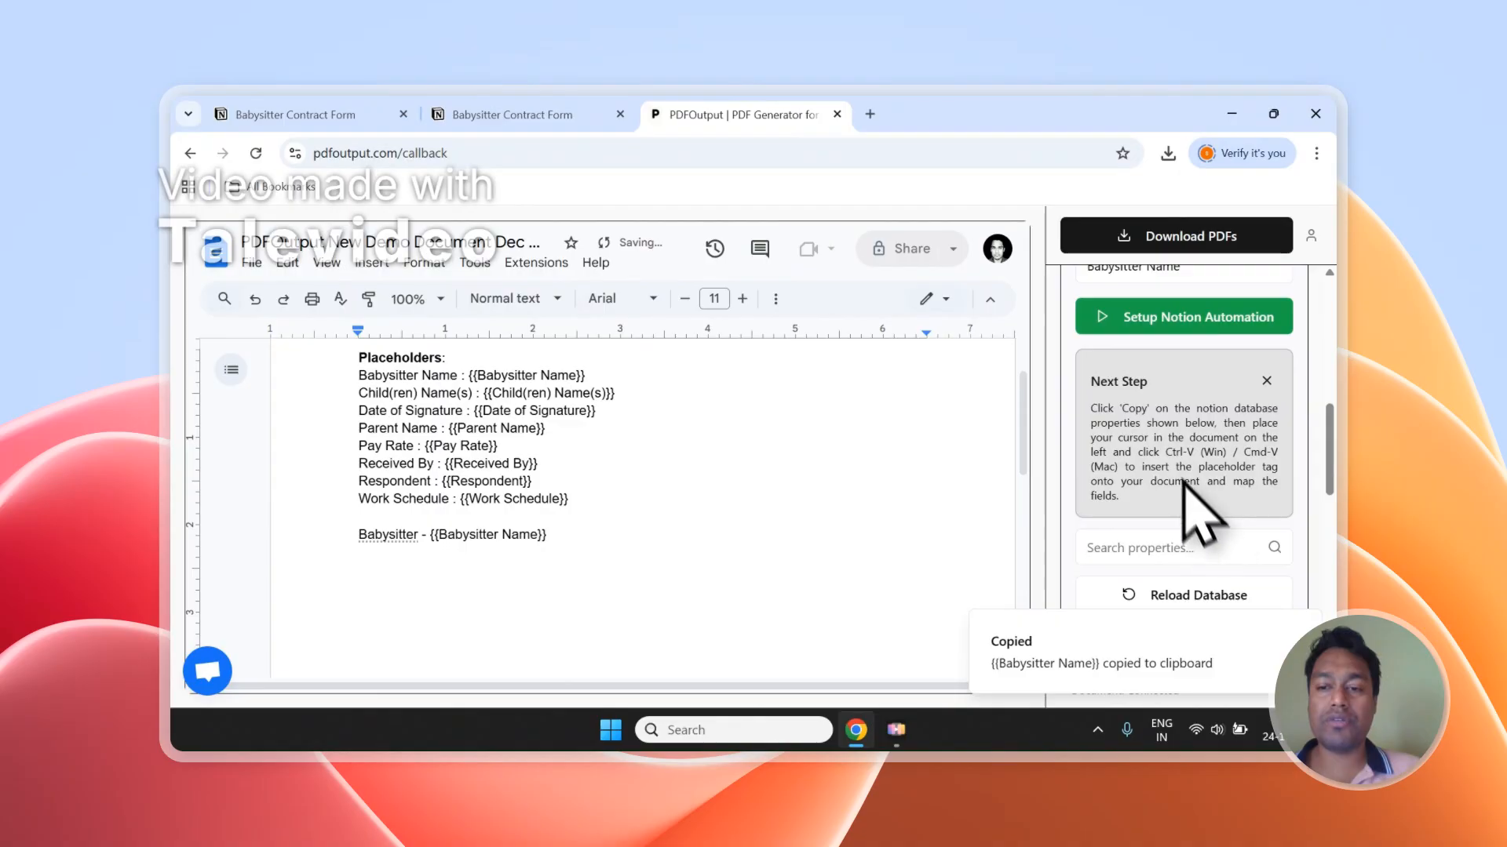
{"action": "left_click_drag", "start_coordinate": [1165, 452], "coordinate": [1128, 466]}
{"action": "scroll", "coordinate": [331, 508], "scroll_direction": "down", "scroll_amount": 3}
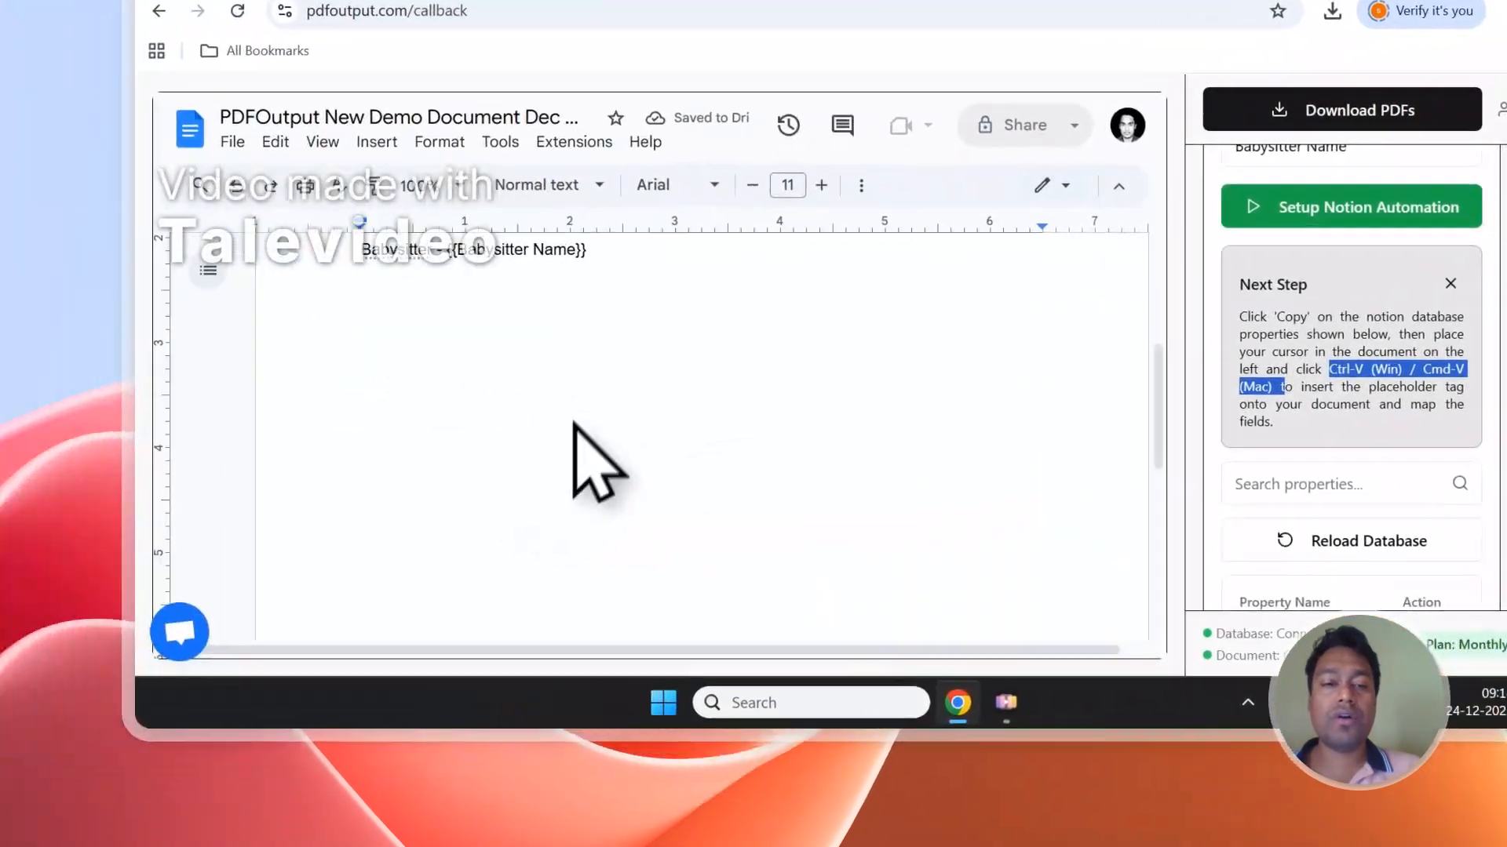
{"action": "scroll", "coordinate": [368, 373], "scroll_direction": "up", "scroll_amount": 1}
{"action": "left_click_drag", "start_coordinate": [334, 408], "coordinate": [189, 408]}
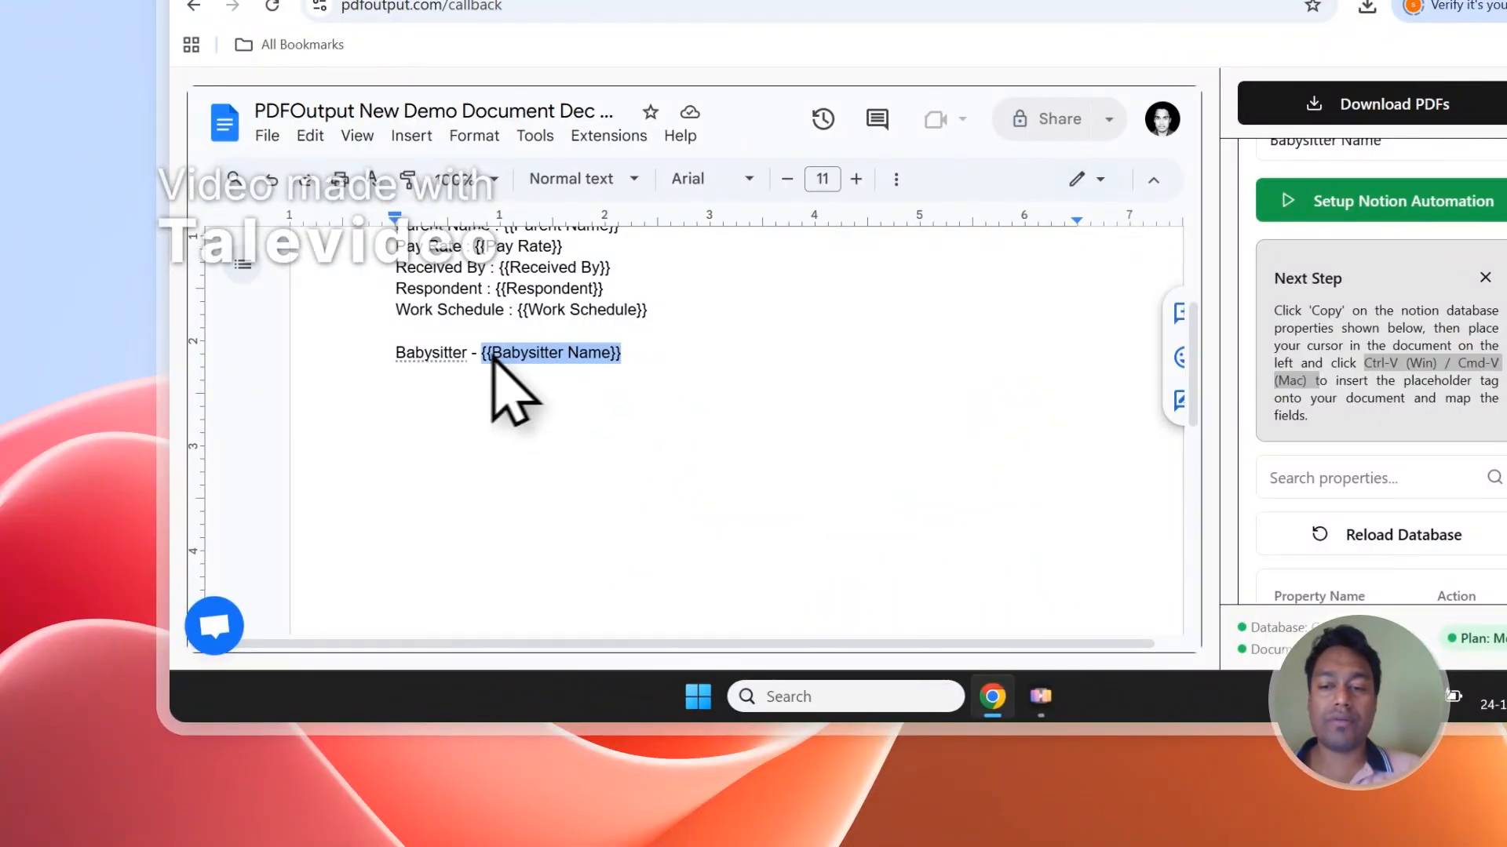
Copy the Respondent property and insert {{Respondent}} on the line below the Babysitter entry
{"action": "scroll", "coordinate": [1312, 437], "scroll_direction": "down", "scroll_amount": 8}
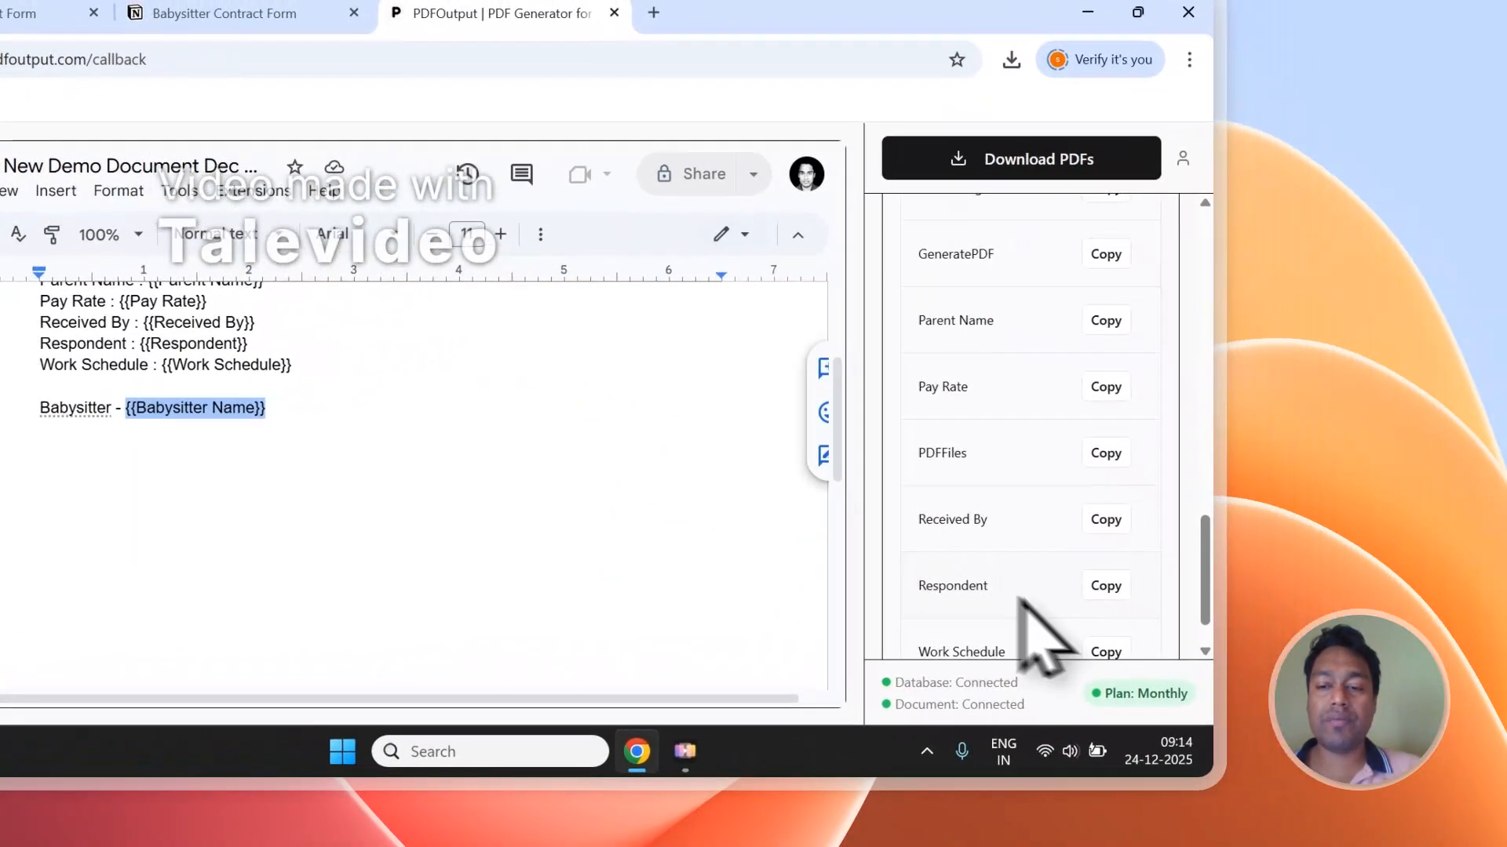
{"action": "left_click", "coordinate": [1105, 585]}
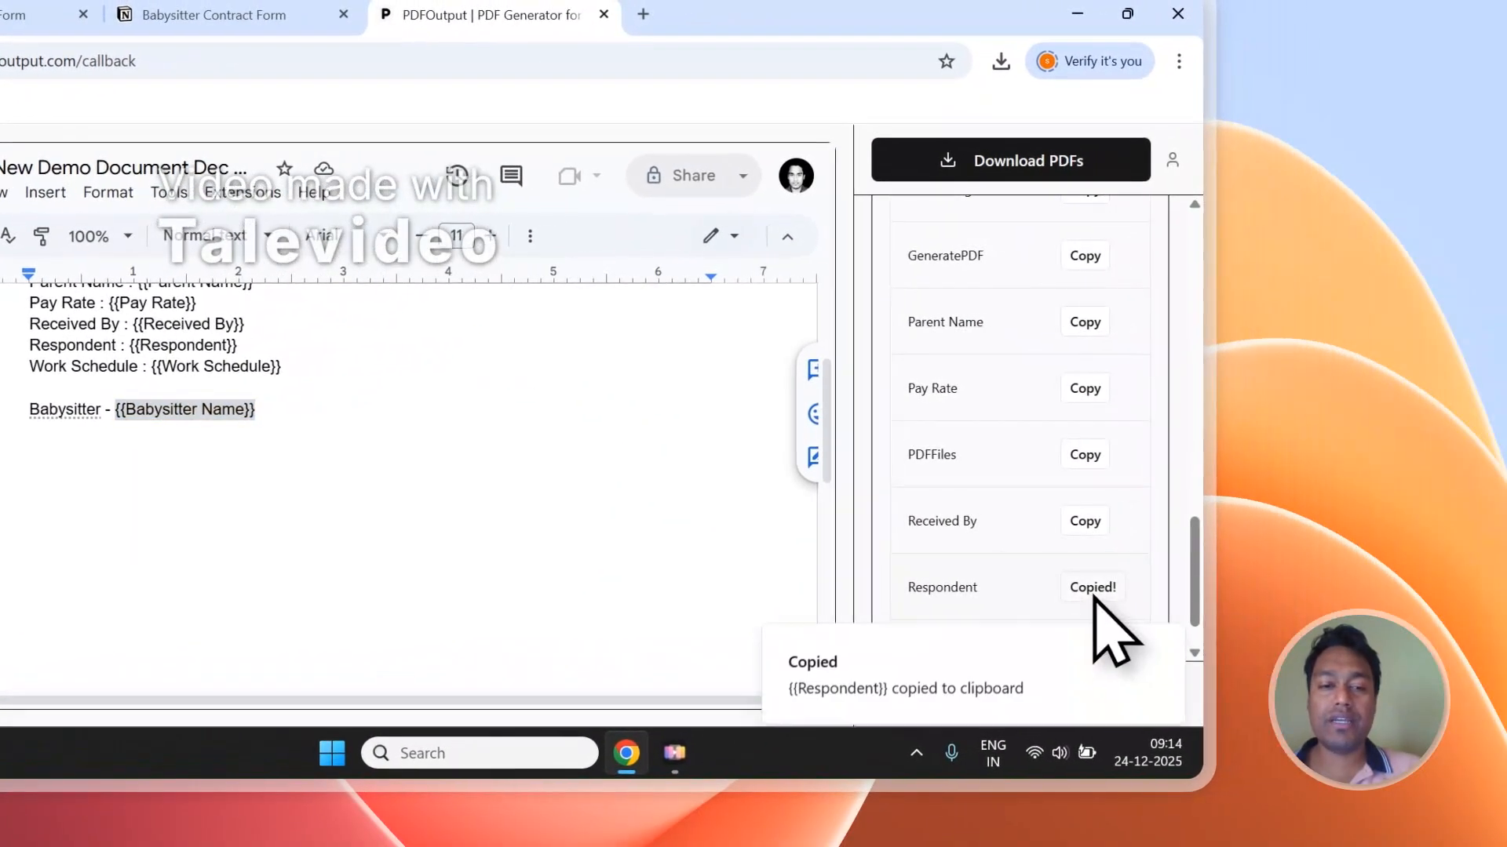
{"action": "left_click", "coordinate": [168, 463]}
{"action": "type", "text": "{{Respondent}}"}
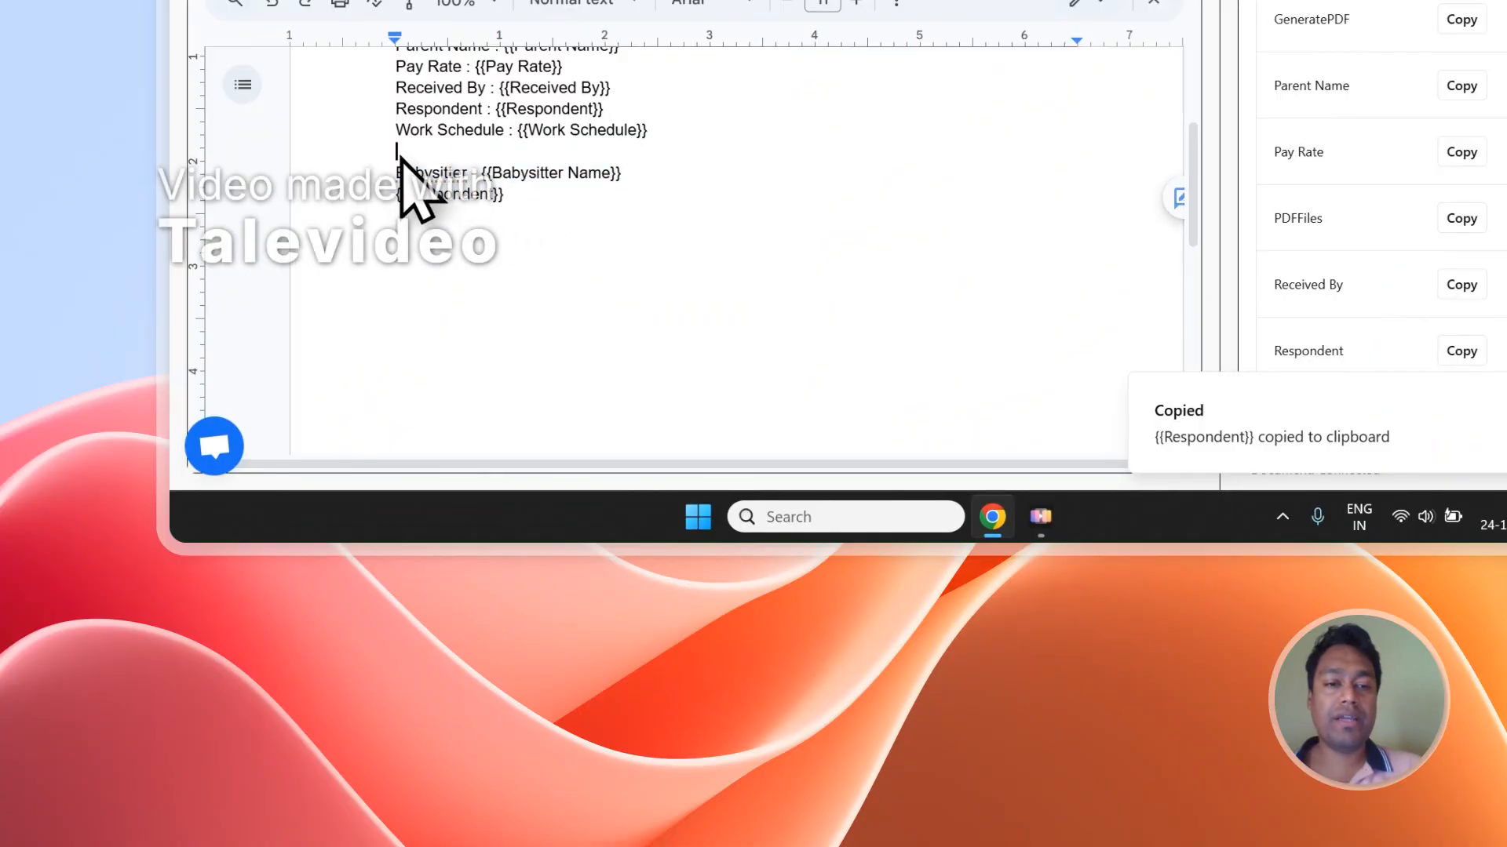
Review the document's placeholders and the PDF File Name setting in the mapping section
{"action": "scroll", "coordinate": [672, 216], "scroll_direction": "up", "scroll_amount": 3}
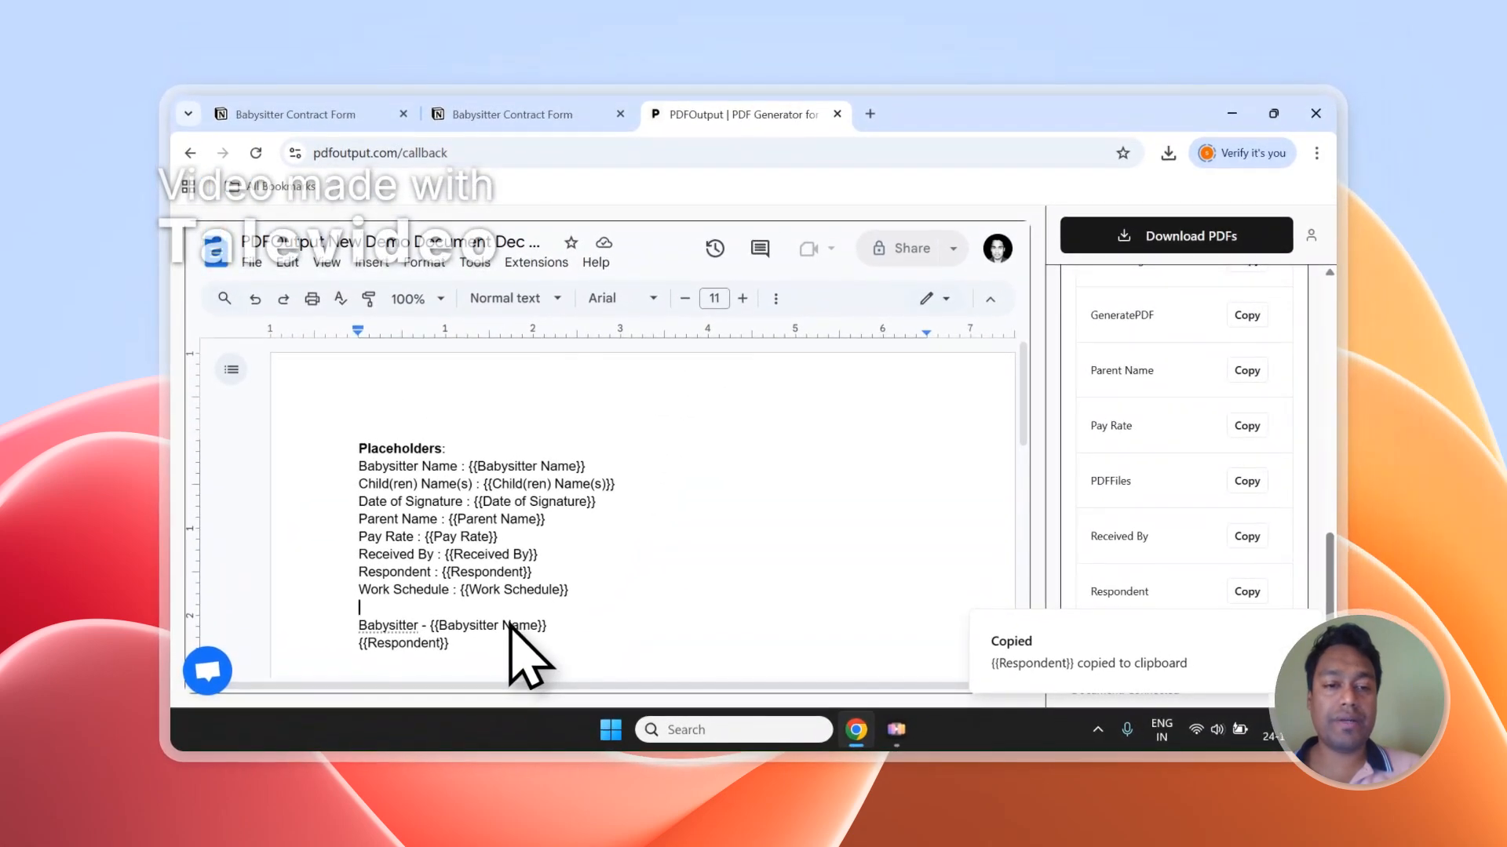
{"action": "scroll", "coordinate": [1110, 549], "scroll_direction": "up", "scroll_amount": 6}
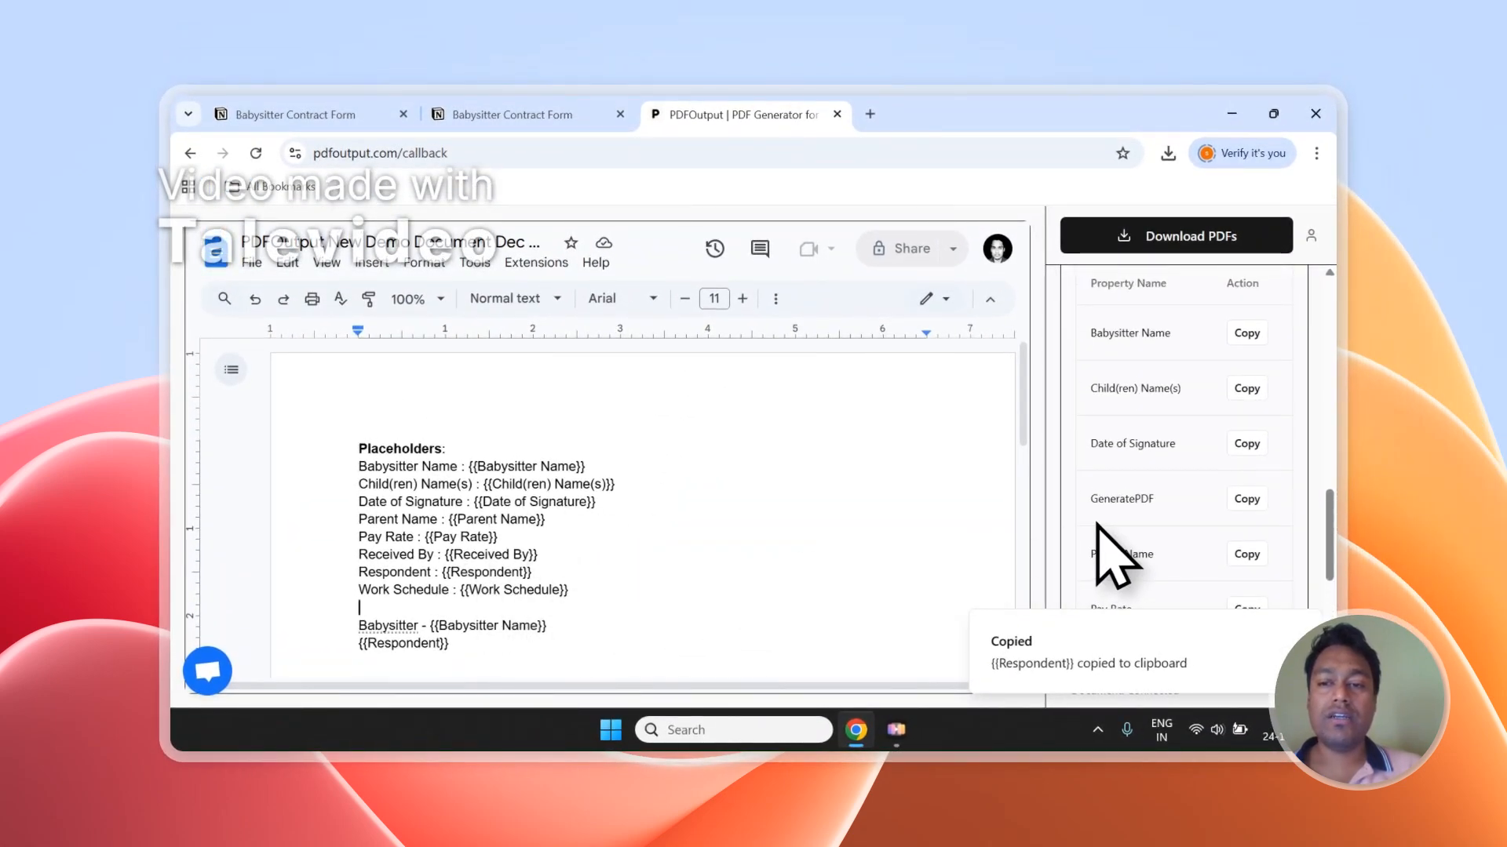
{"action": "scroll", "coordinate": [1119, 520], "scroll_direction": "up", "scroll_amount": 1}
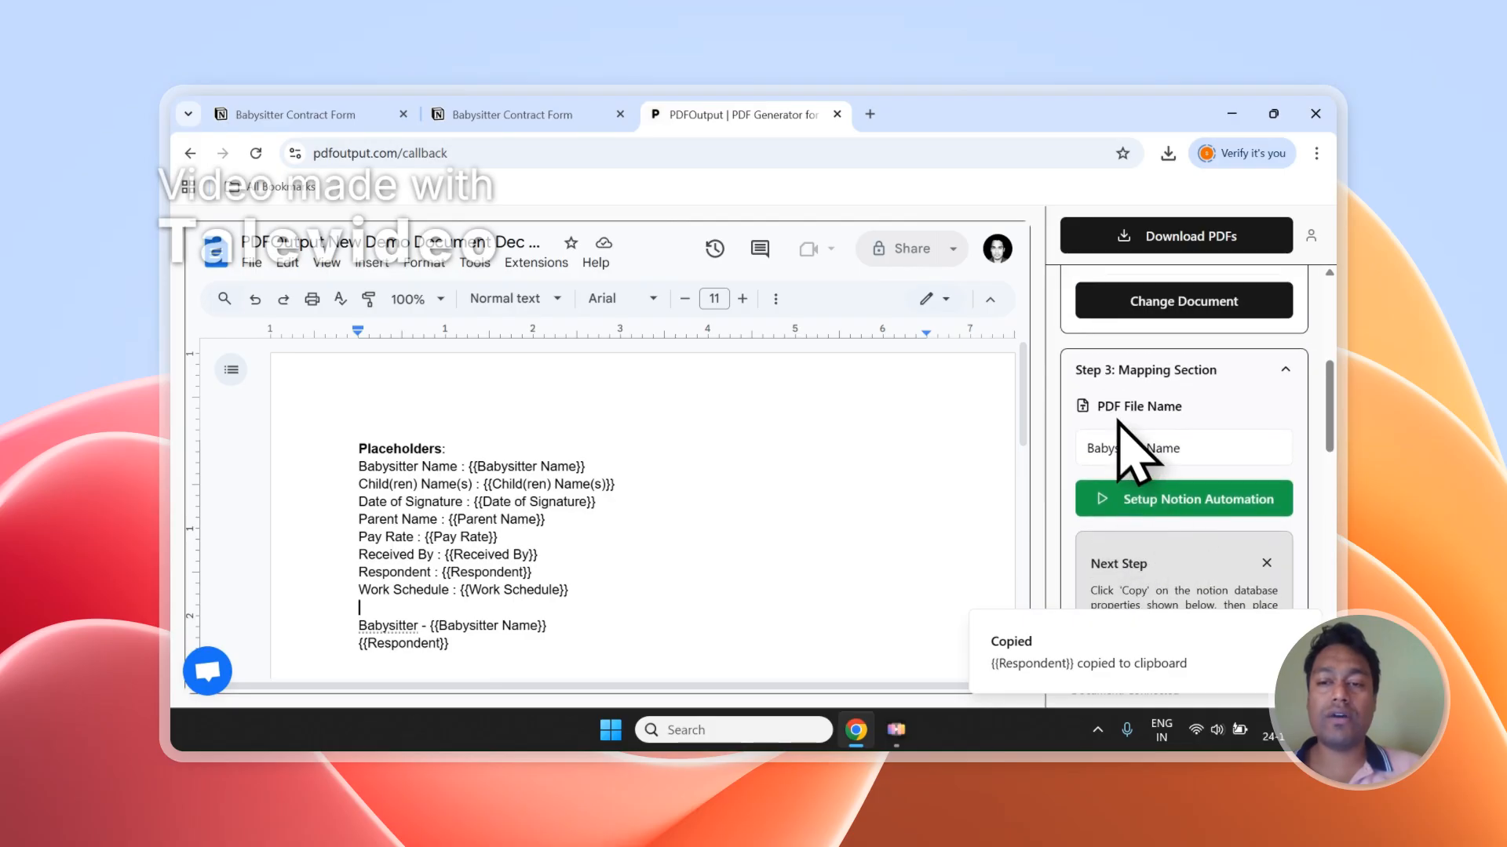
Check the Notion responses table, and select the Babysitter Name property as the PDF File Name in the mapping section
{"action": "left_click", "coordinate": [486, 115]}
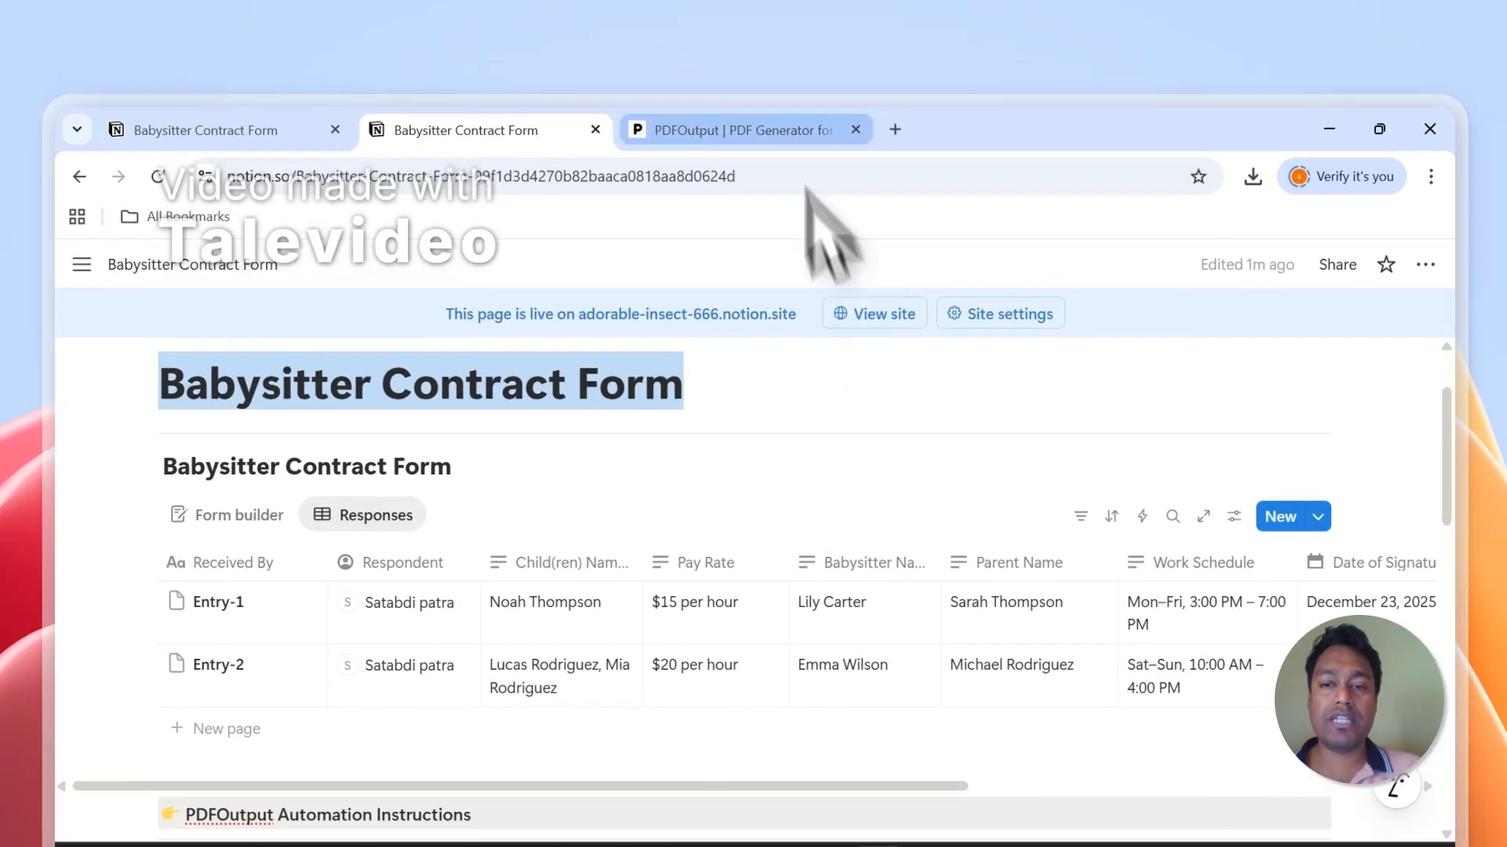
{"action": "left_click", "coordinate": [745, 109]}
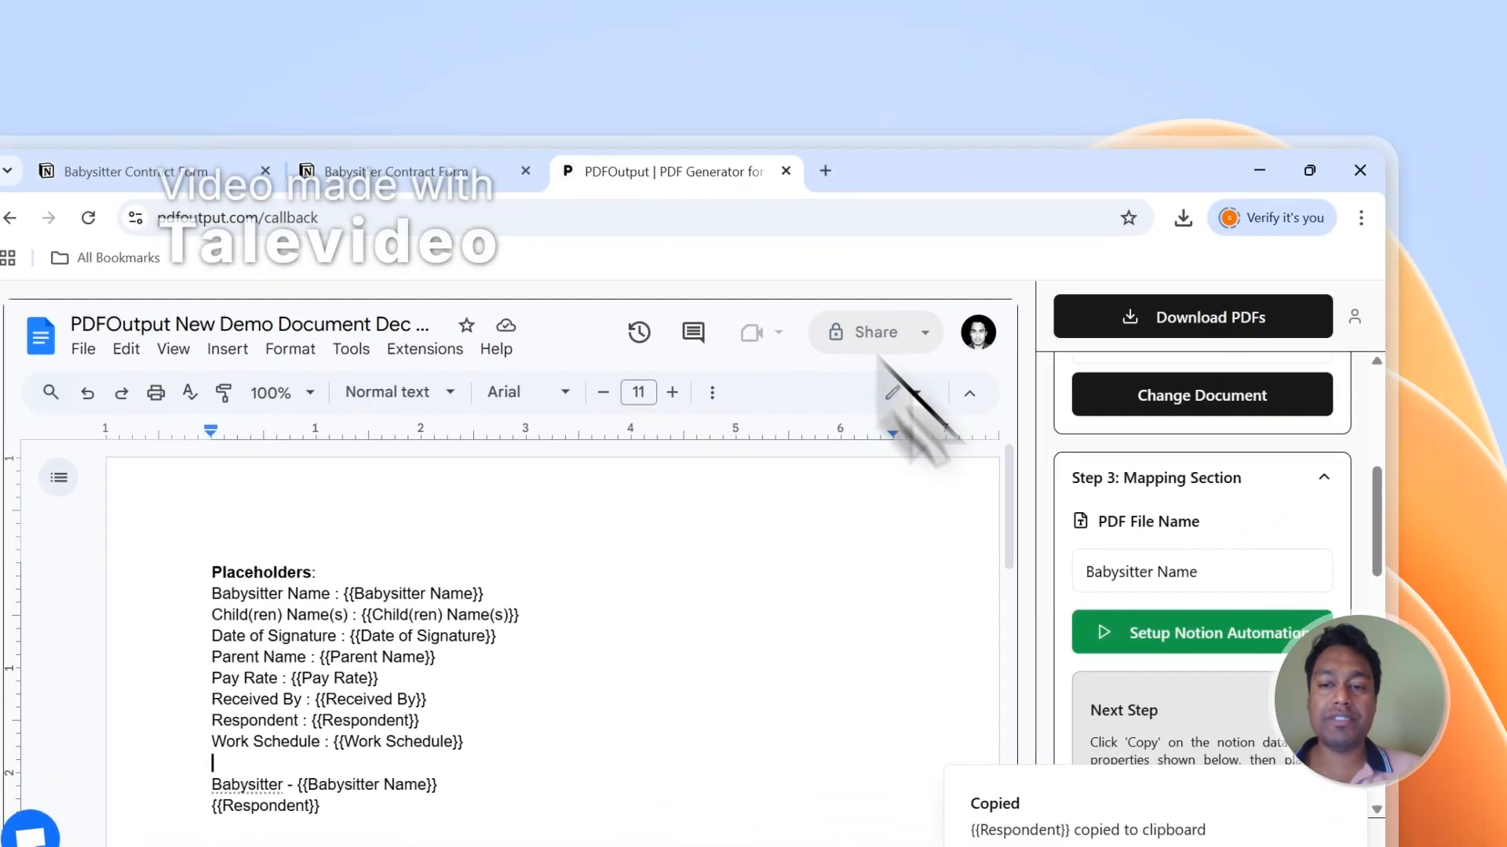
{"action": "left_click", "coordinate": [981, 512]}
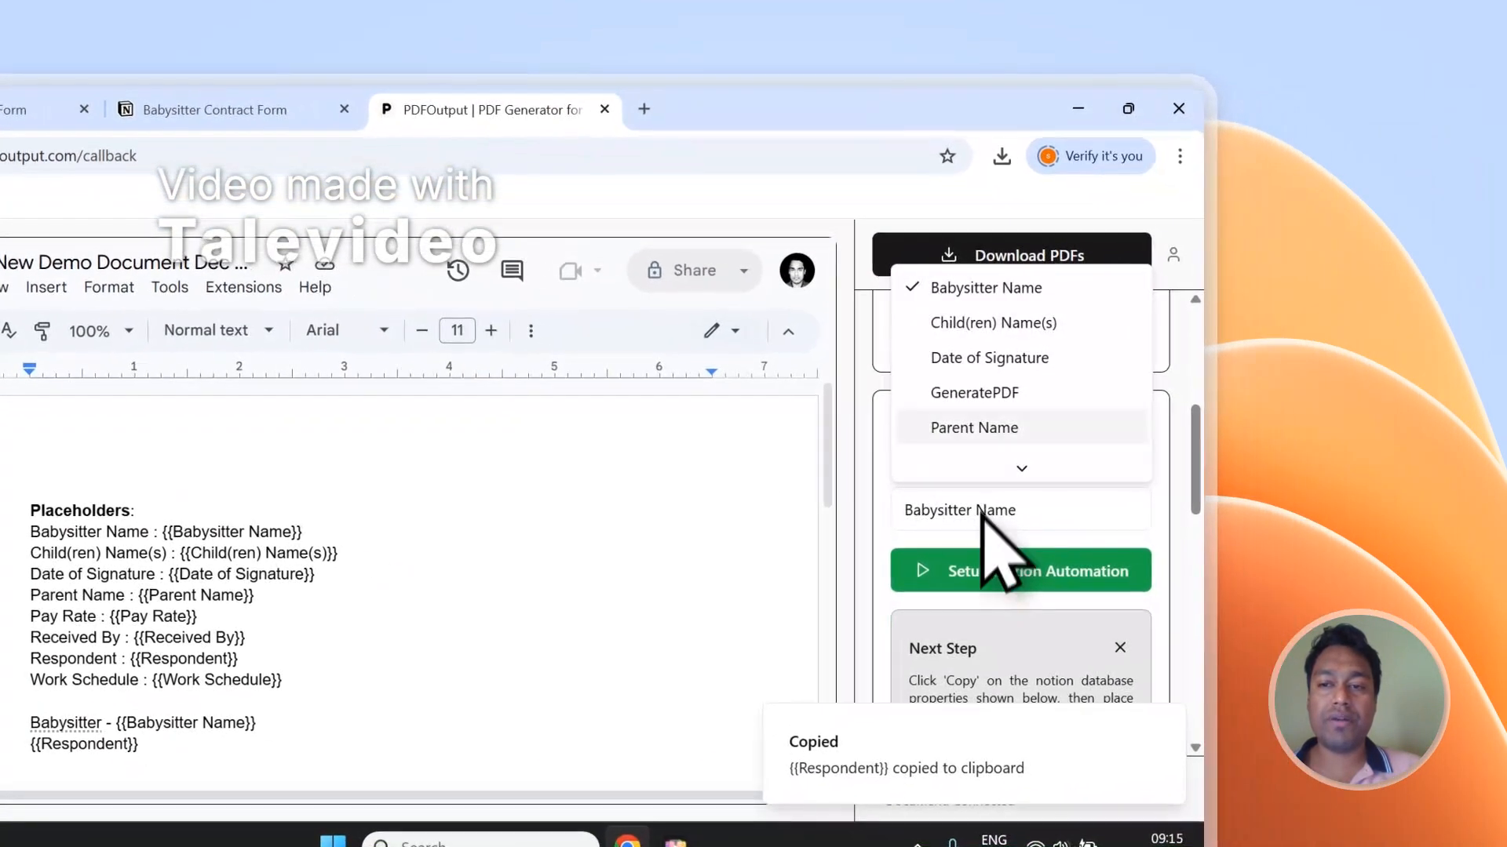
{"action": "left_click", "coordinate": [981, 287]}
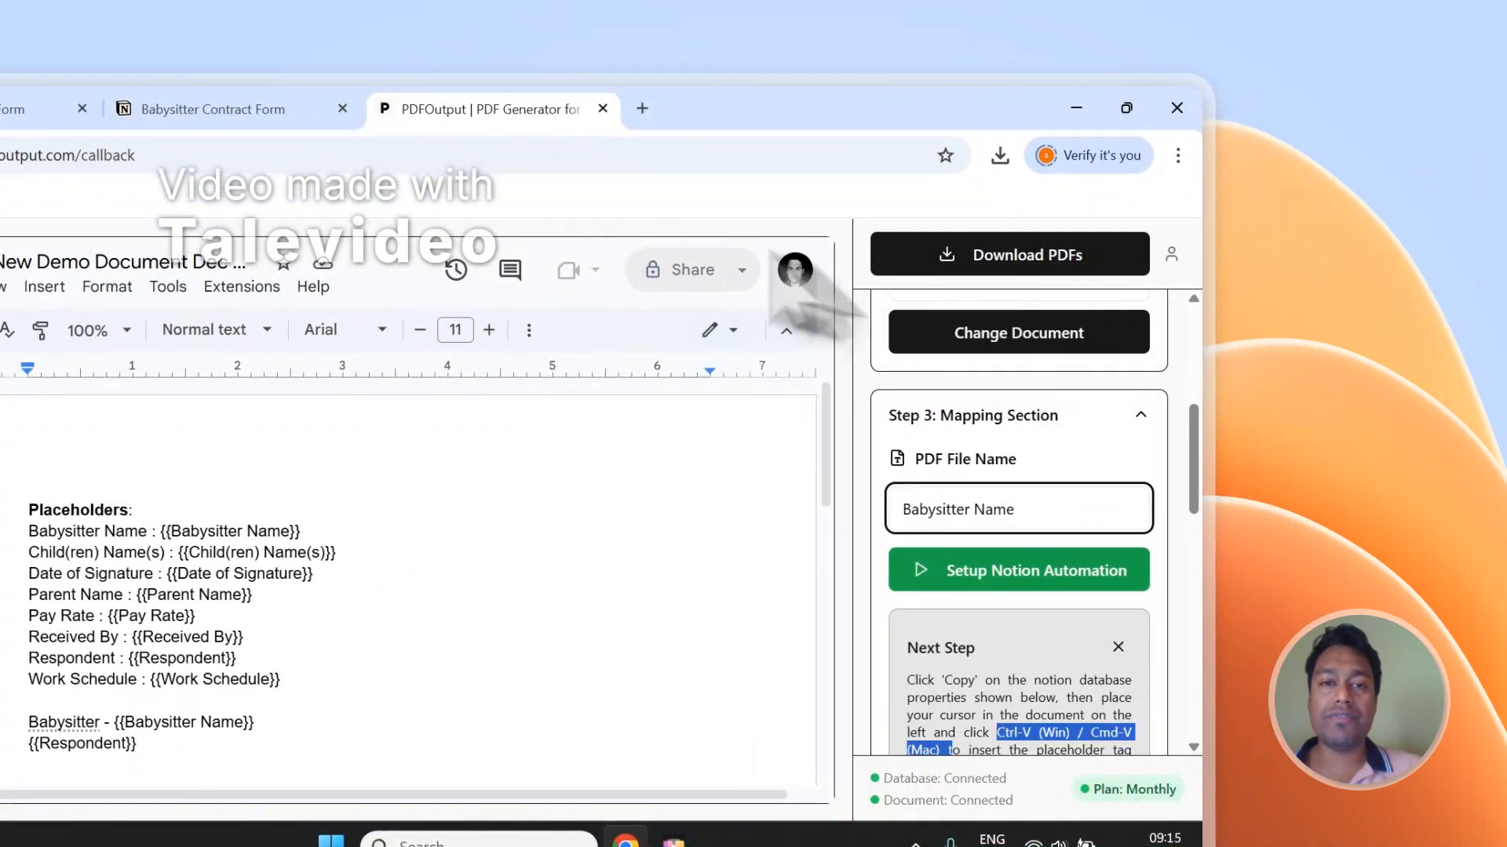
Check the Notion responses again, and generate and download the PDFs for the Babysitter Contract Form database
{"action": "left_click", "coordinate": [313, 109]}
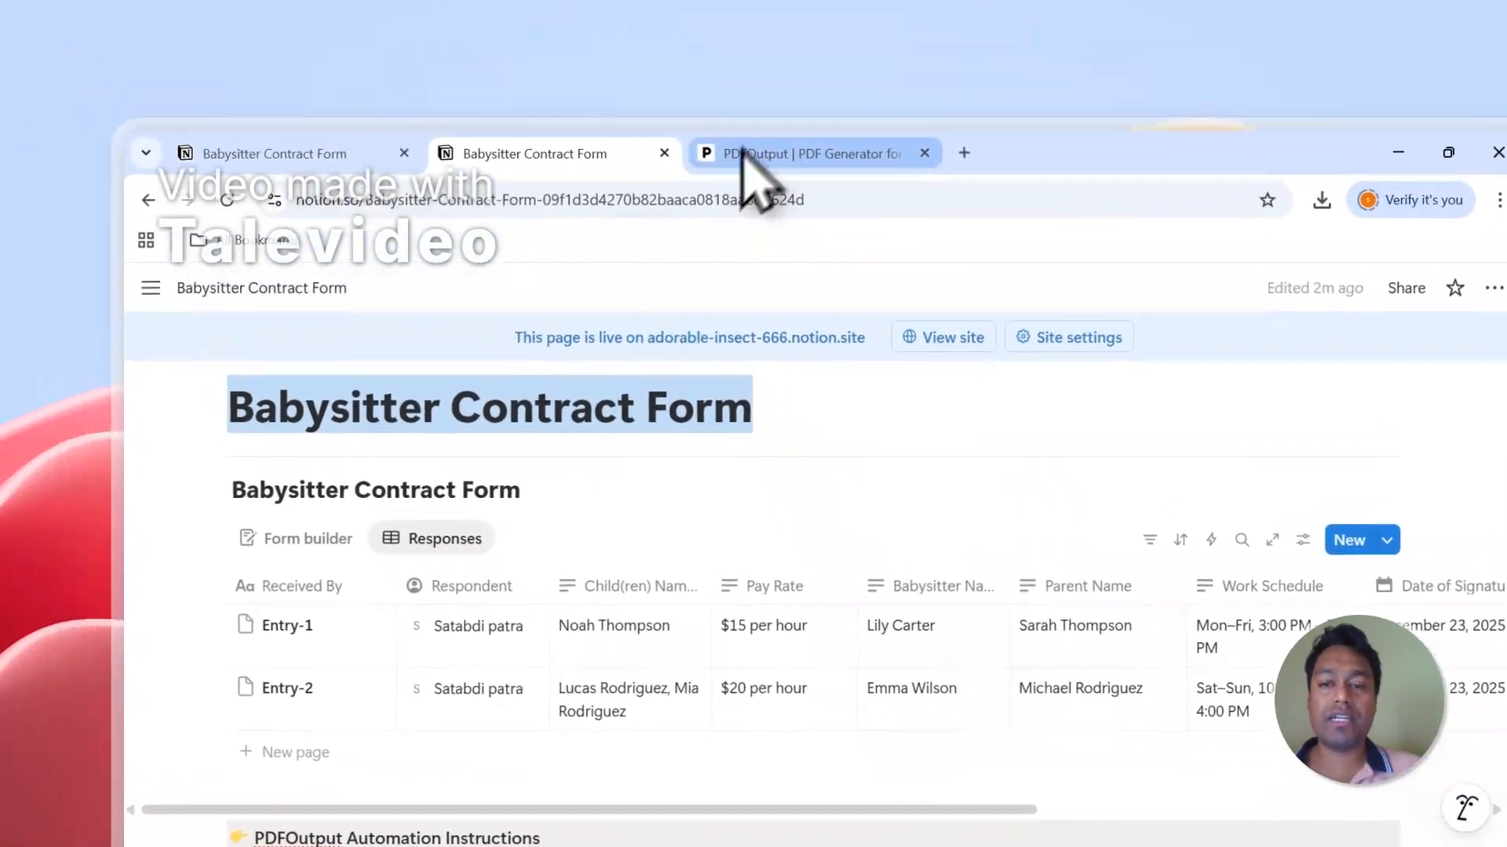
{"action": "left_click", "coordinate": [746, 100]}
{"action": "scroll", "coordinate": [1106, 549], "scroll_direction": "up", "scroll_amount": 5}
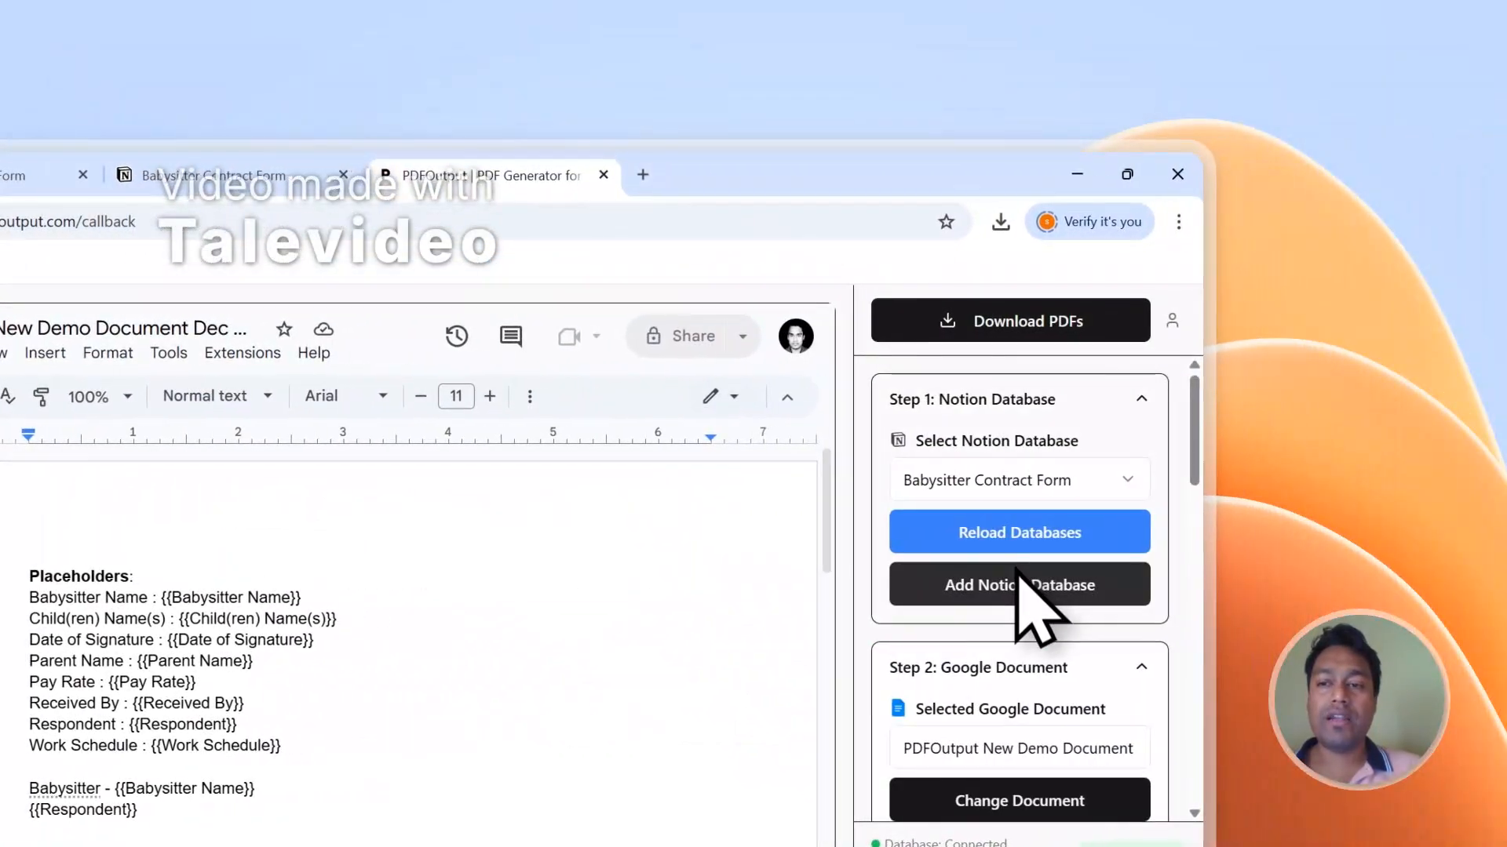
{"action": "left_click", "coordinate": [1132, 324]}
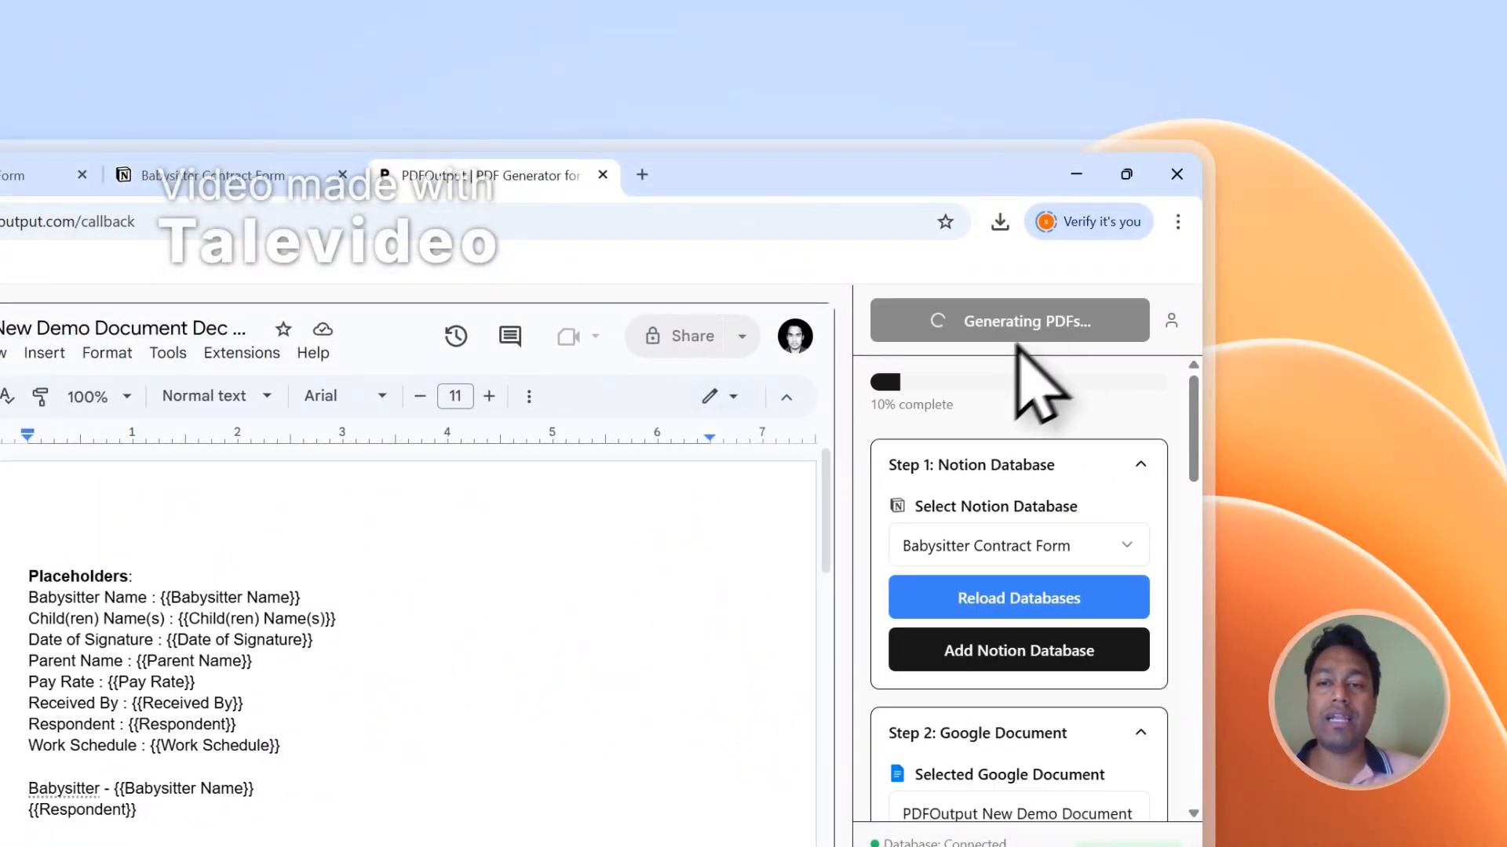
Check the GeneratePDF and PDFFiles columns in the Notion responses, and examine the filled-in text of Entry-1's PDF
{"action": "left_click", "coordinate": [228, 175]}
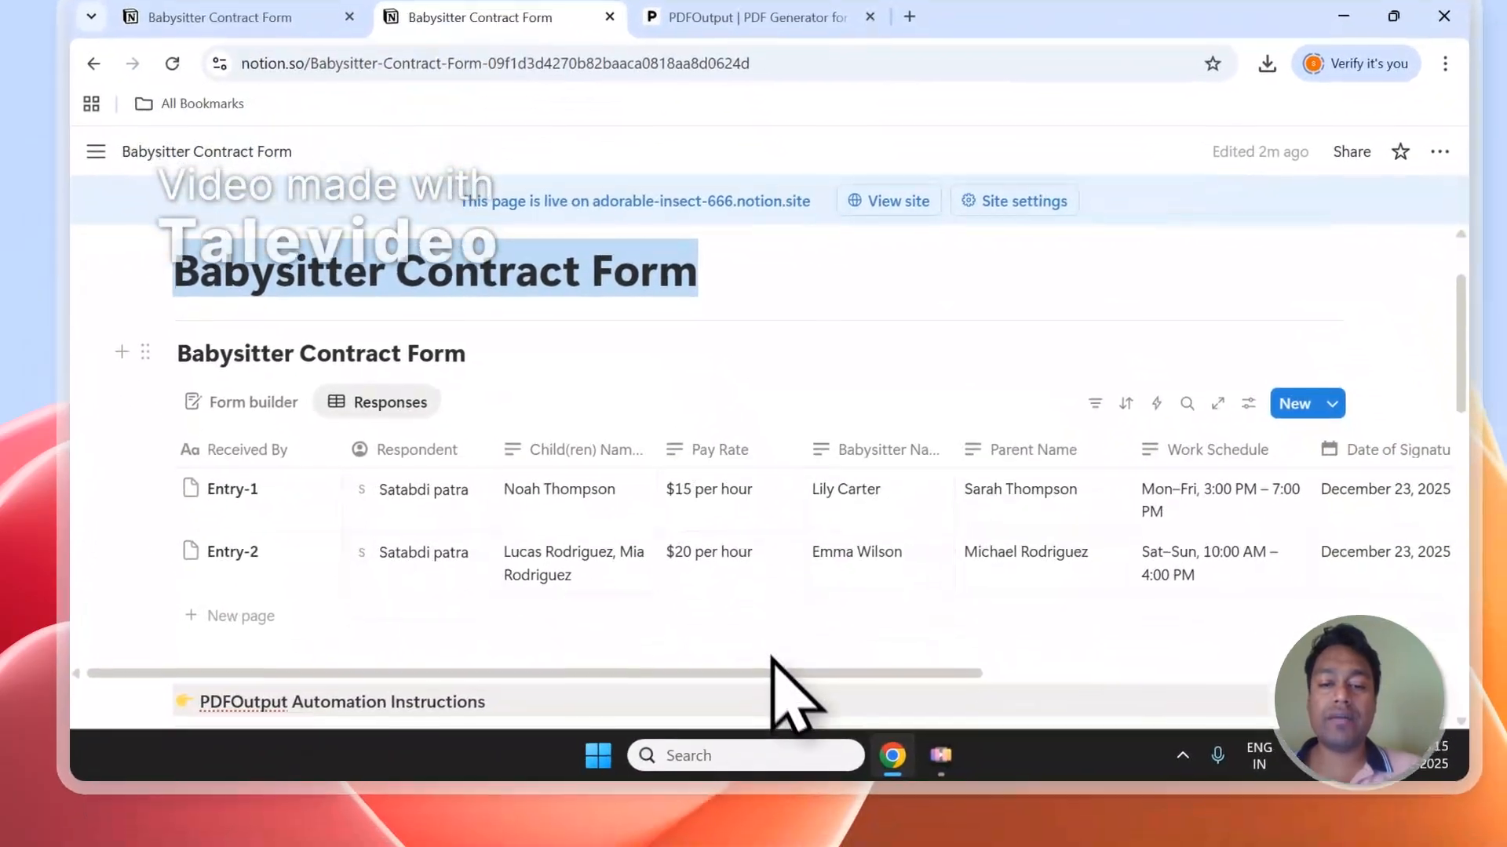
{"action": "left_click_drag", "start_coordinate": [769, 658], "coordinate": [1212, 659]}
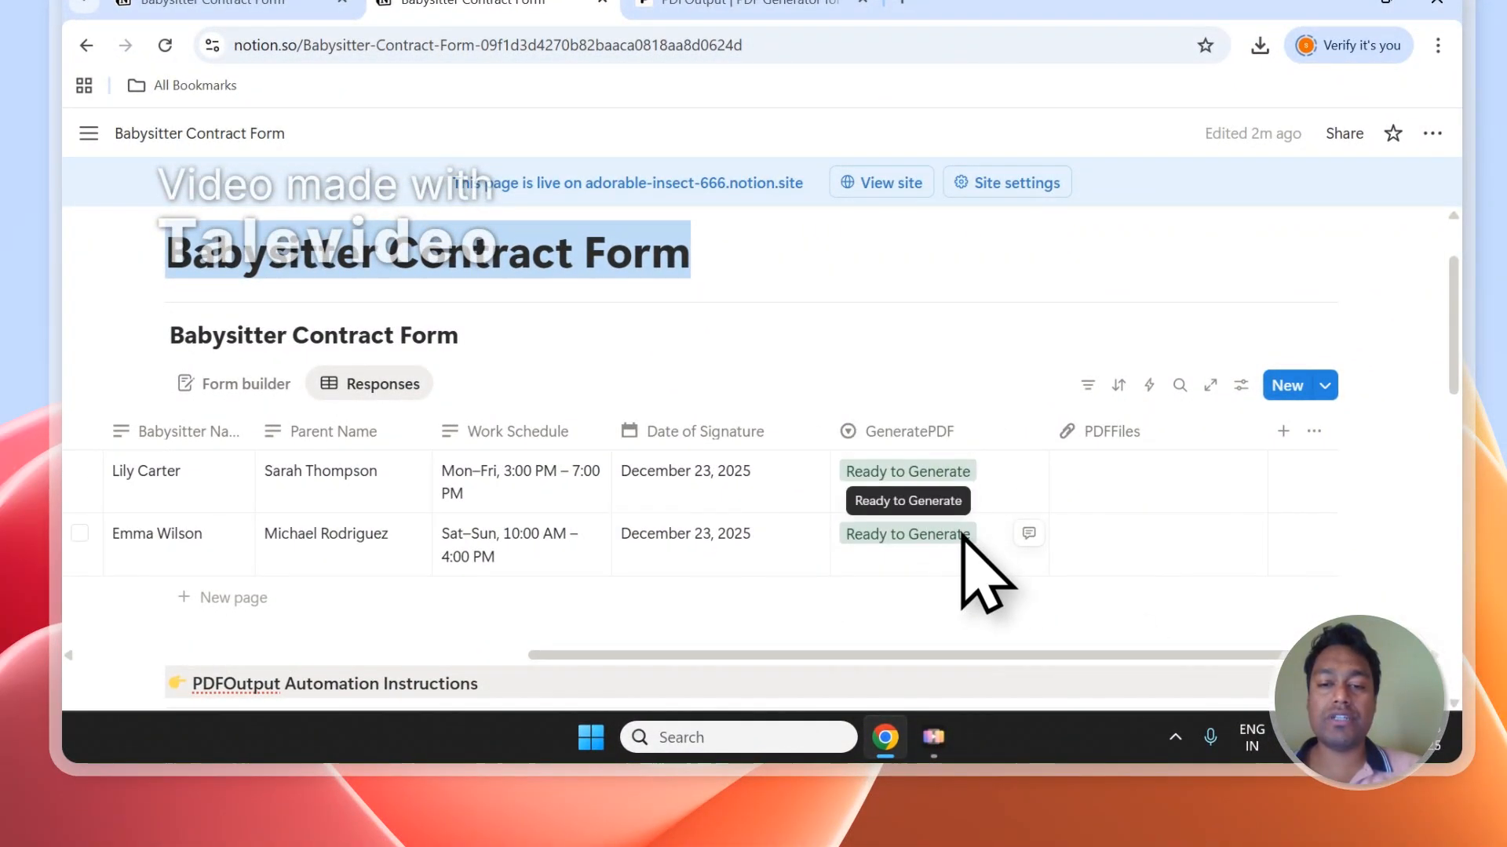
{"action": "left_click", "coordinate": [965, 369]}
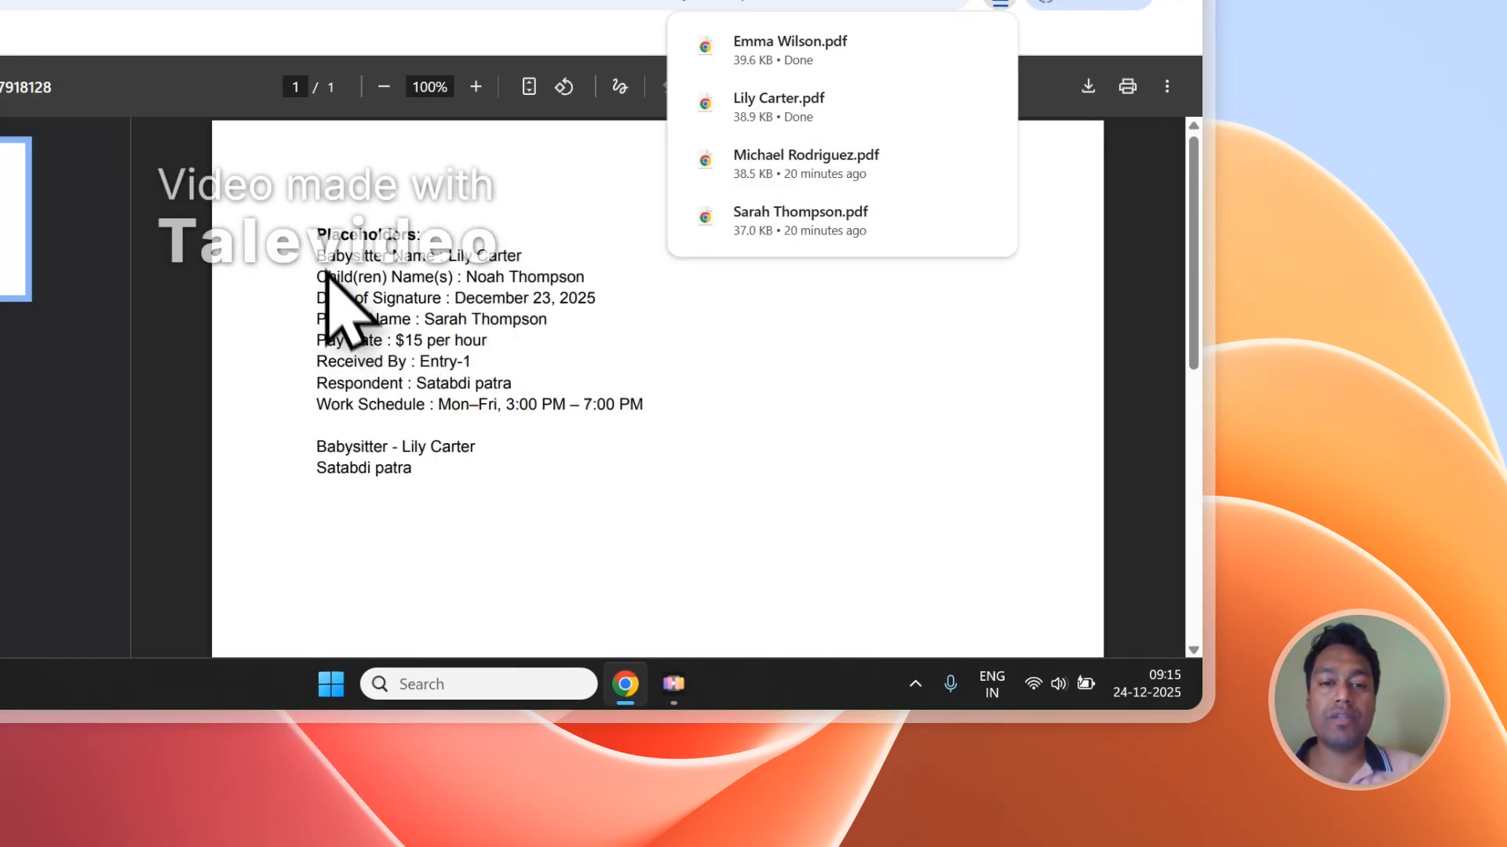
{"action": "left_click_drag", "start_coordinate": [322, 259], "coordinate": [370, 343]}
{"action": "left_click", "coordinate": [500, 383]}
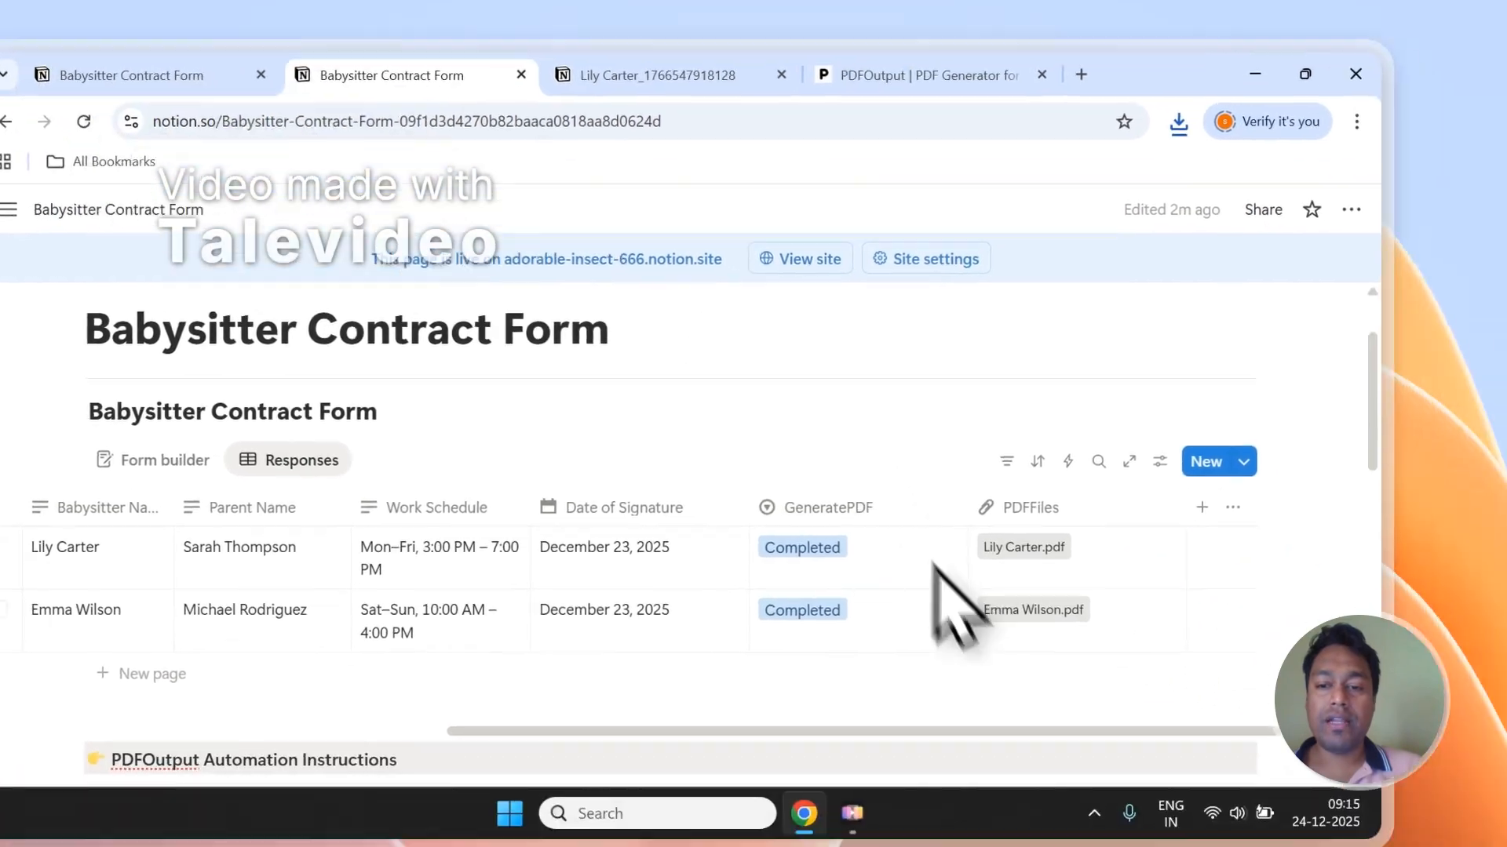
Open Entry-2's generated PDF from the PDFFiles column and examine its filled-in placeholder text
{"action": "left_click", "coordinate": [965, 604]}
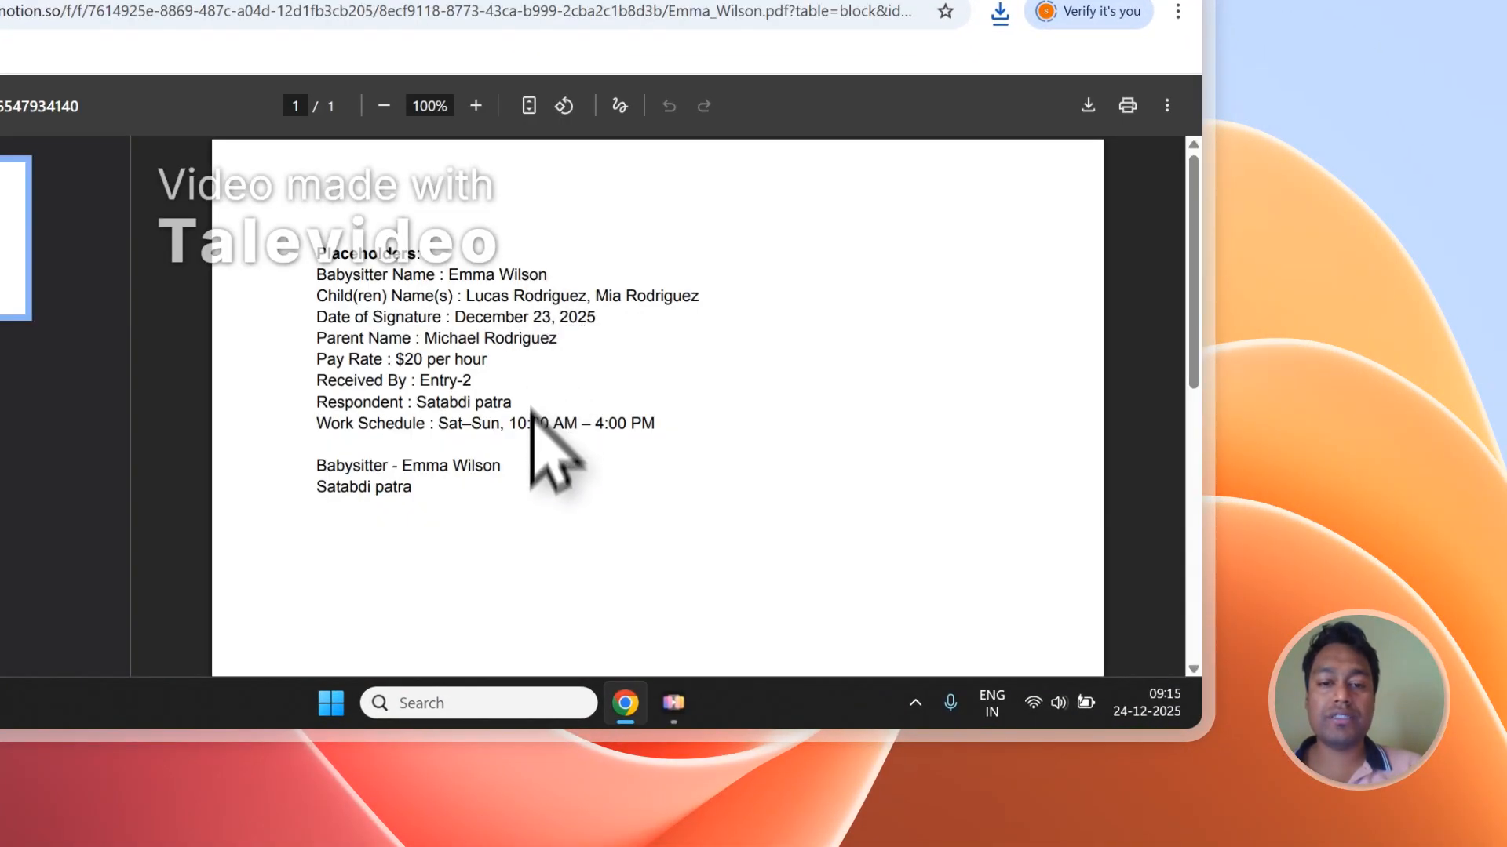
{"action": "left_click_drag", "start_coordinate": [441, 467], "coordinate": [339, 271]}
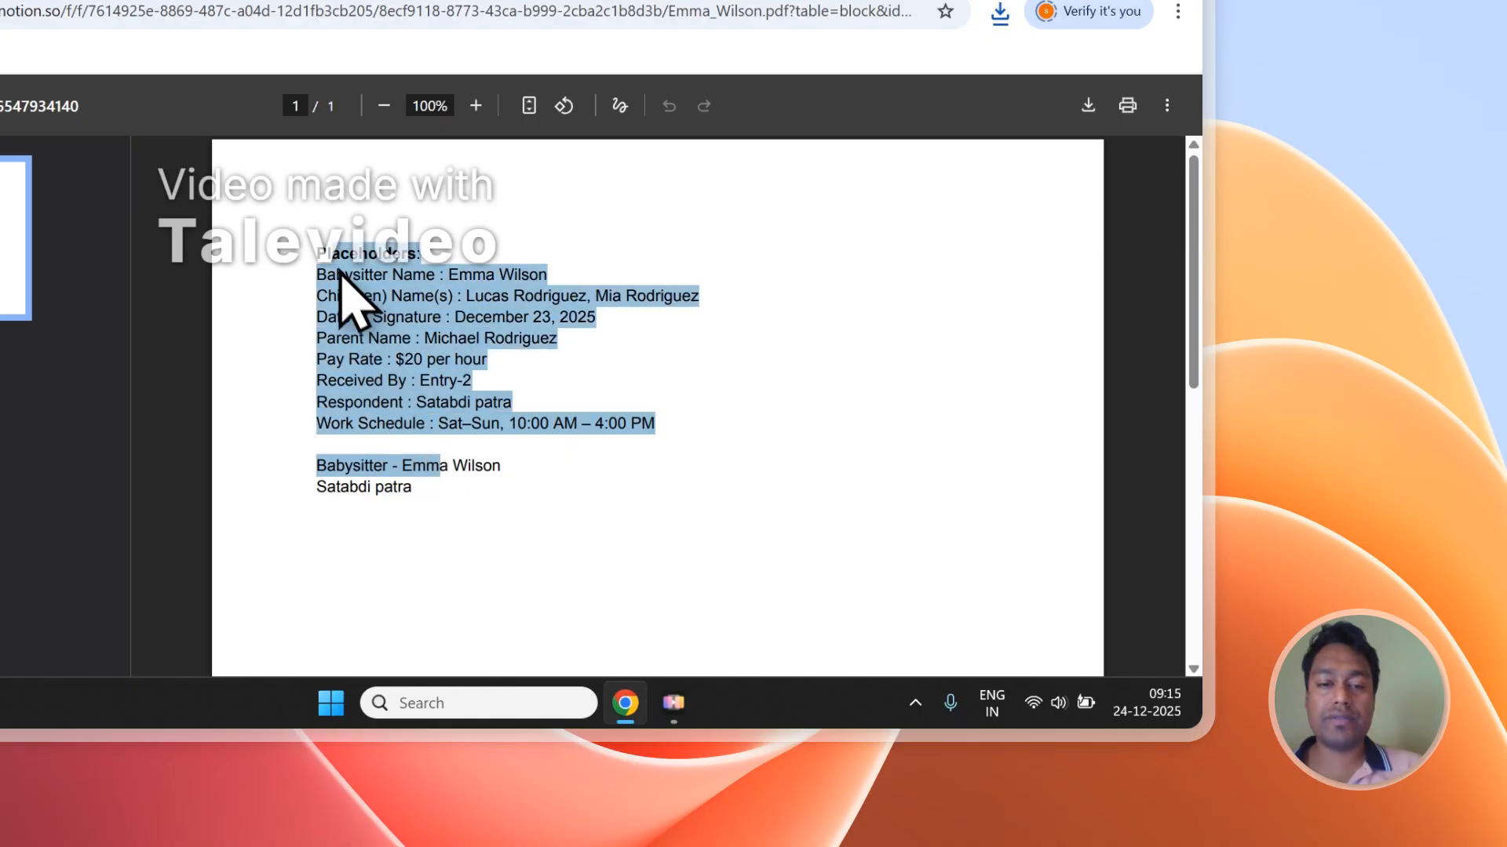
{"action": "left_click", "coordinate": [390, 304]}
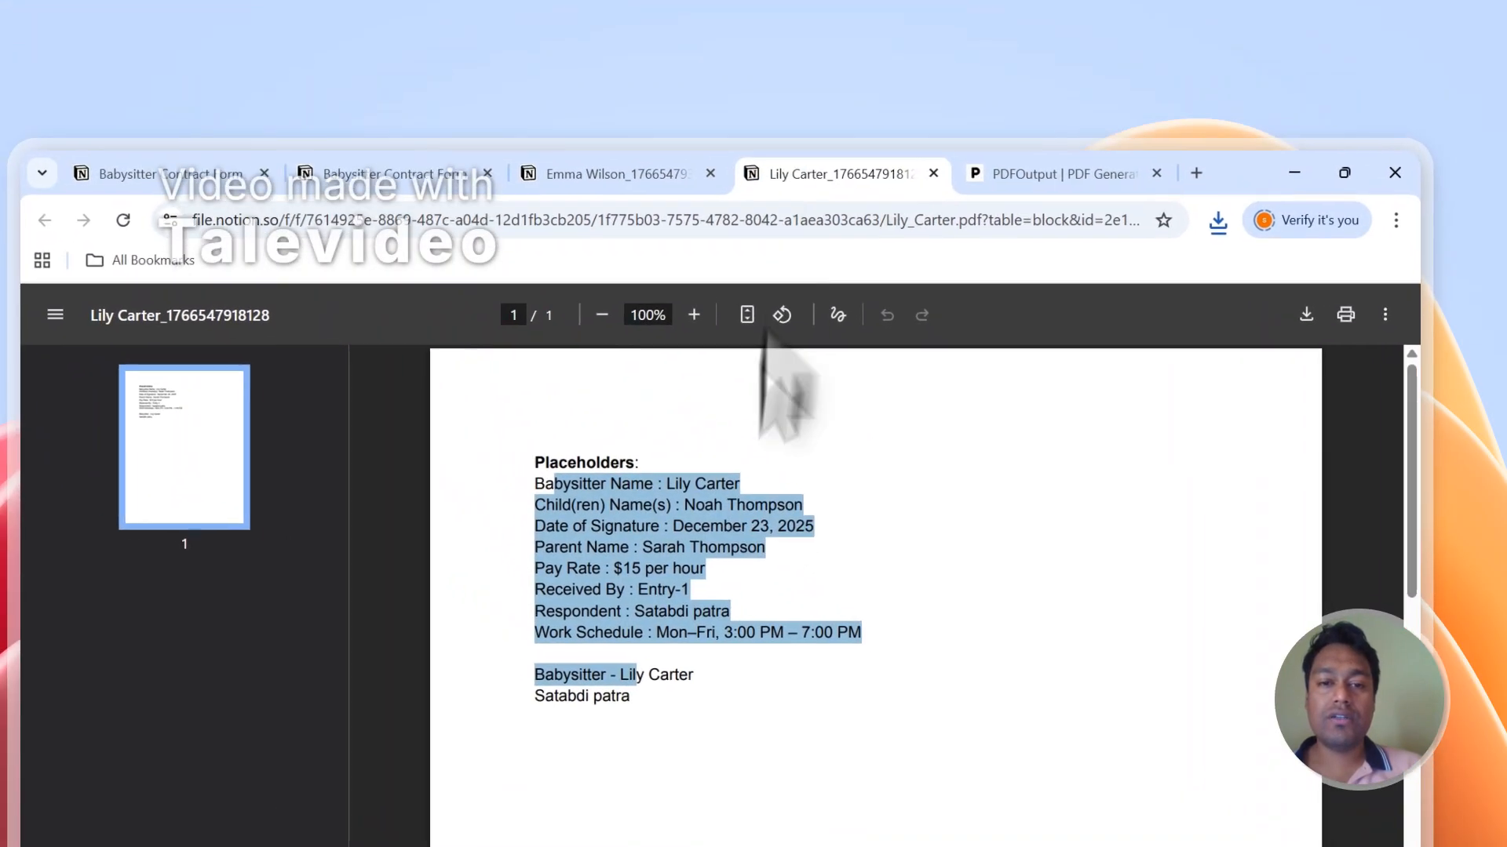
Compare the generated PDFs of both entries, and close the two PDF pages
{"action": "left_click", "coordinate": [767, 538]}
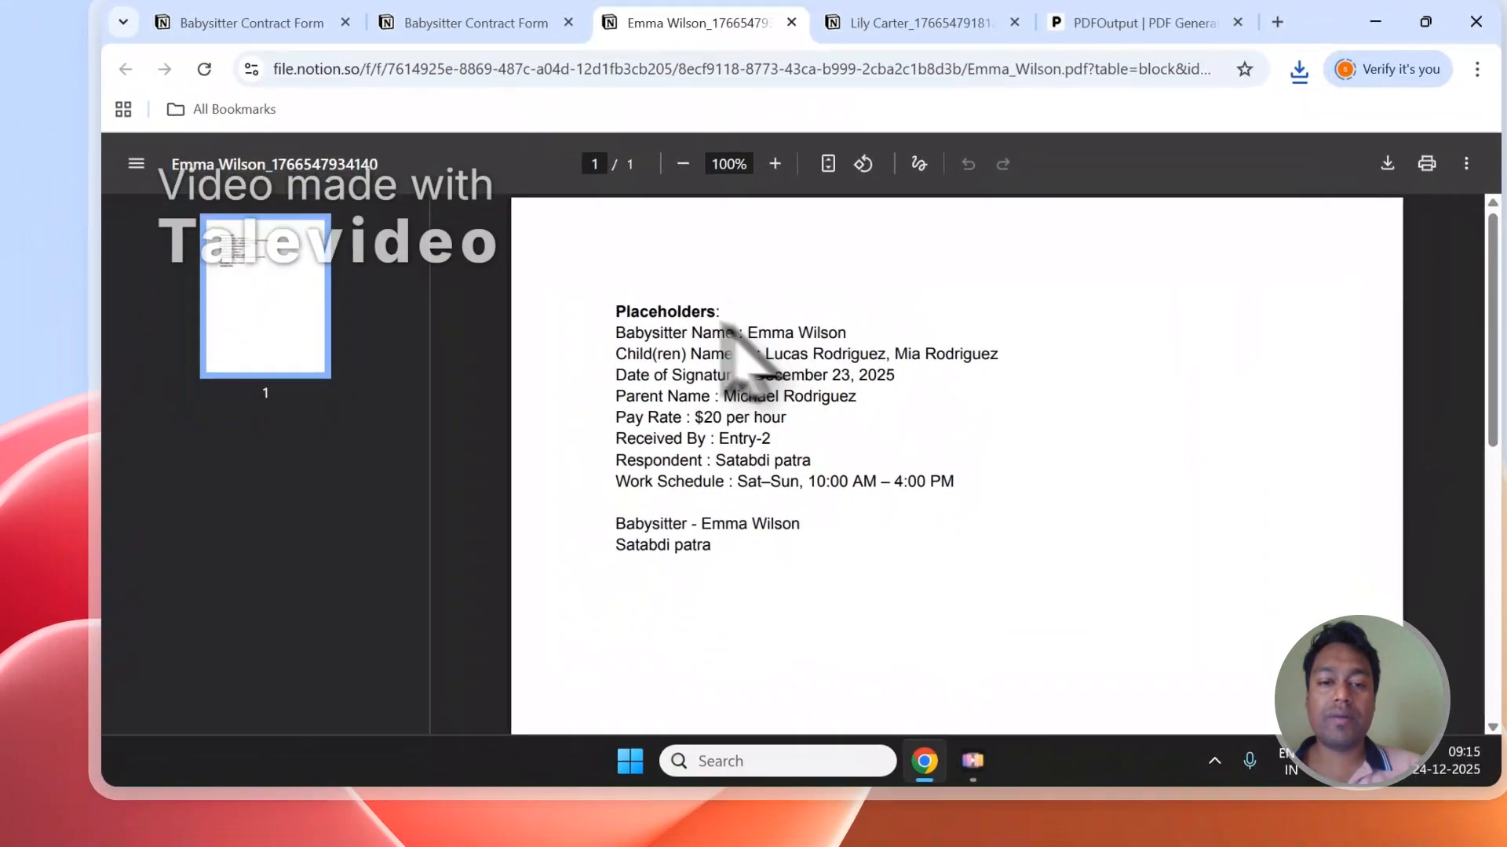
{"action": "left_click", "coordinate": [887, 48]}
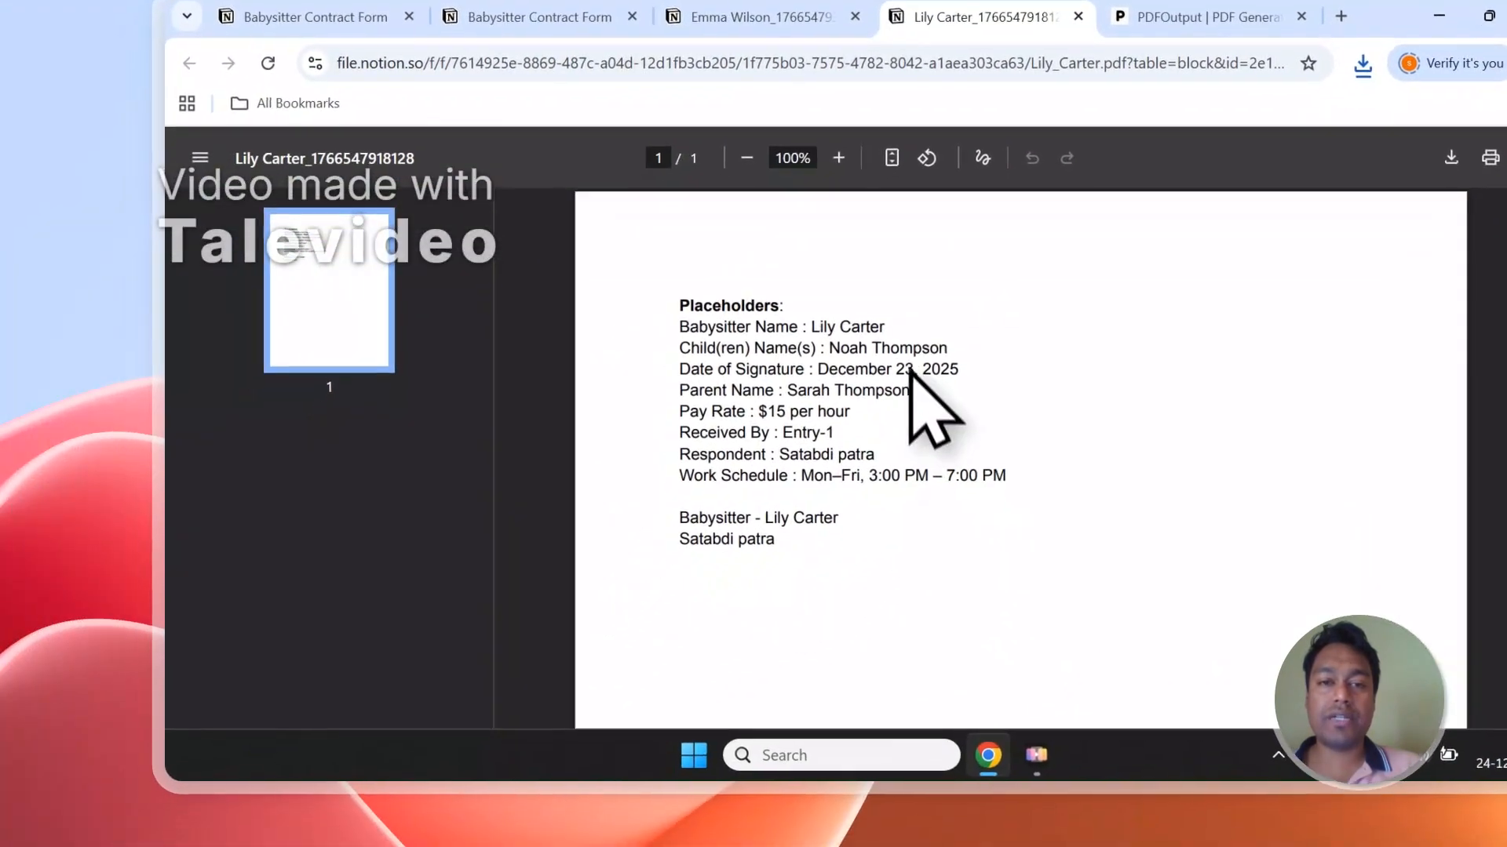
{"action": "left_click", "coordinate": [679, 142]}
{"action": "left_click", "coordinate": [898, 146]}
{"action": "left_click", "coordinate": [736, 146]}
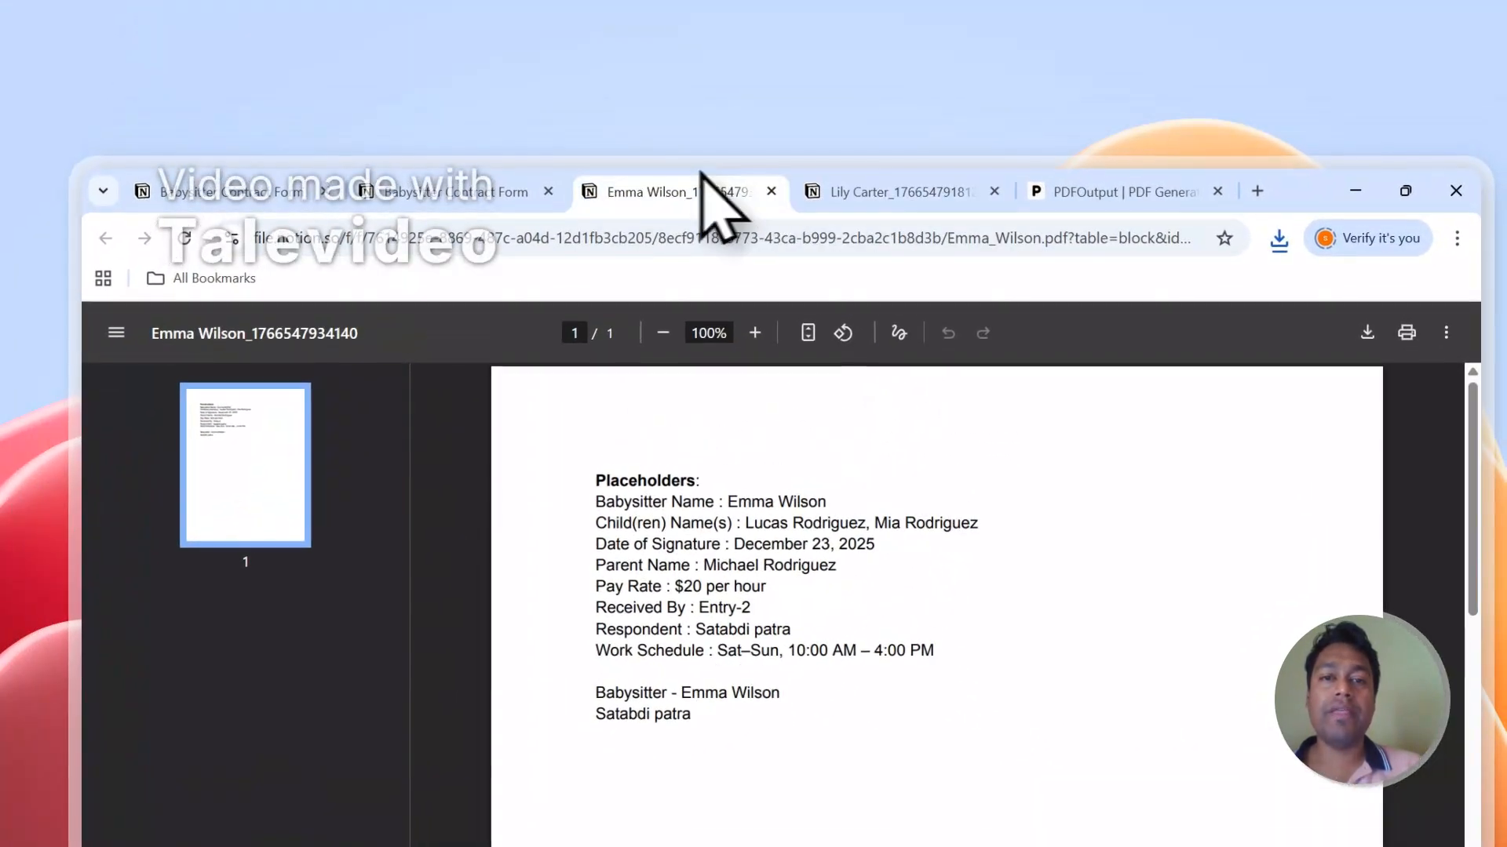
{"action": "left_click", "coordinate": [794, 143]}
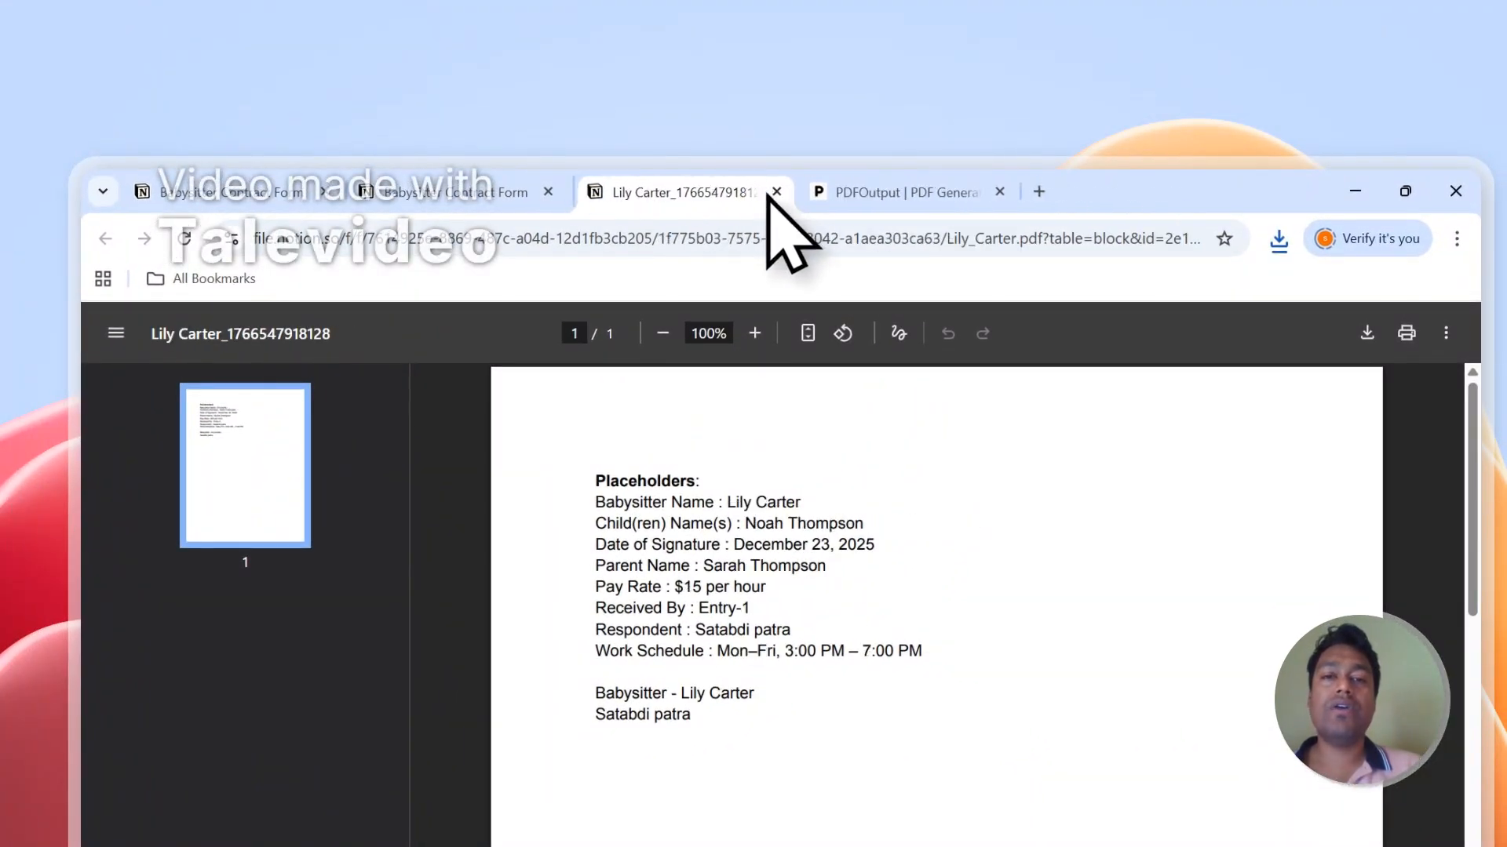
{"action": "left_click", "coordinate": [775, 193]}
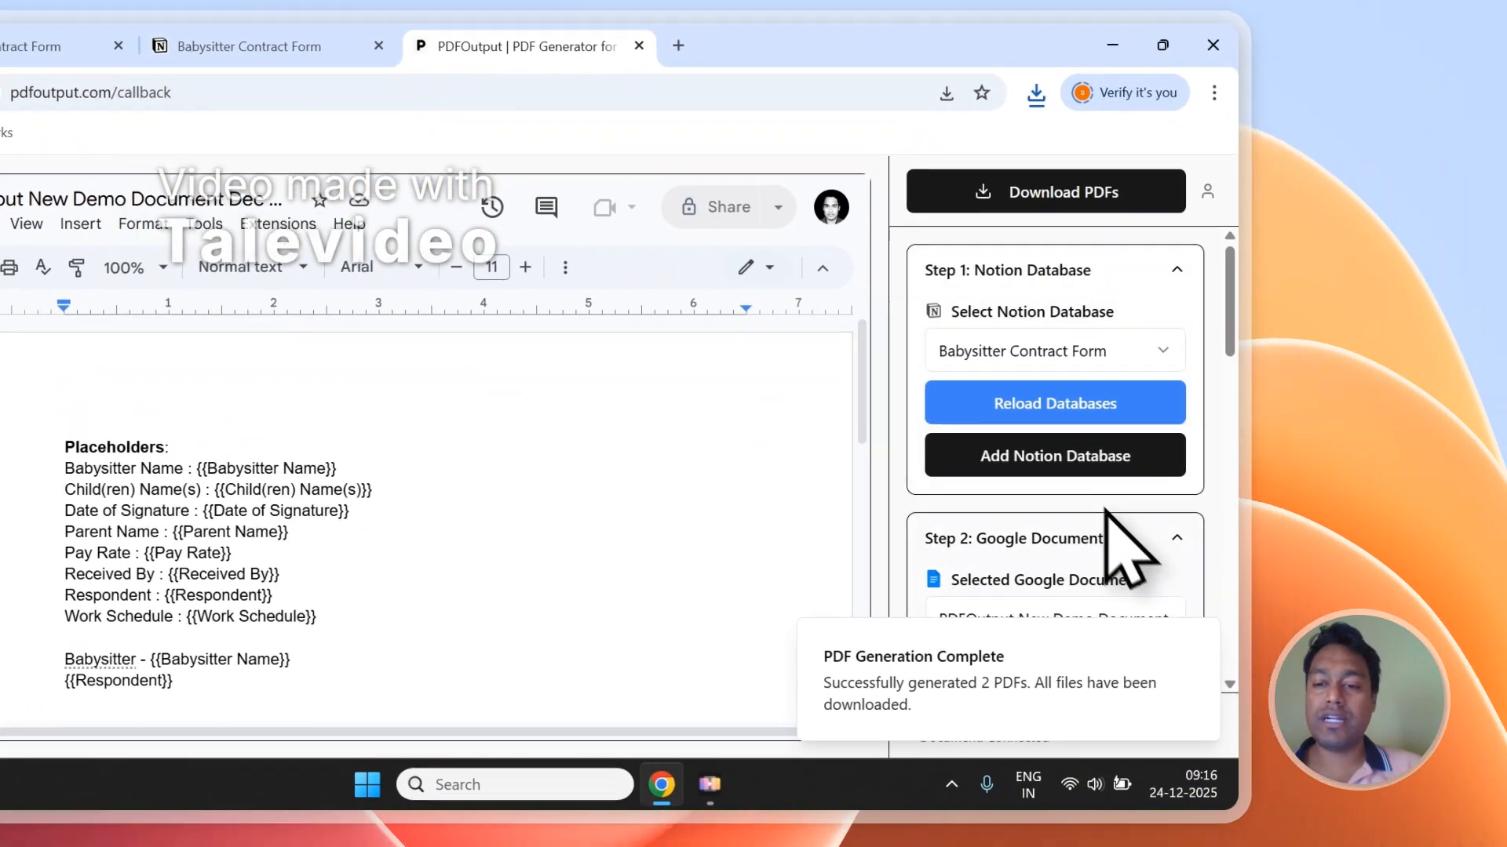
Run Setup Notion Automation in the PDFOutput mapping section, and review the document selection and Next Step note
{"action": "scroll", "coordinate": [1372, 686], "scroll_direction": "down", "scroll_amount": 3}
{"action": "scroll", "coordinate": [1091, 487], "scroll_direction": "down", "scroll_amount": 1}
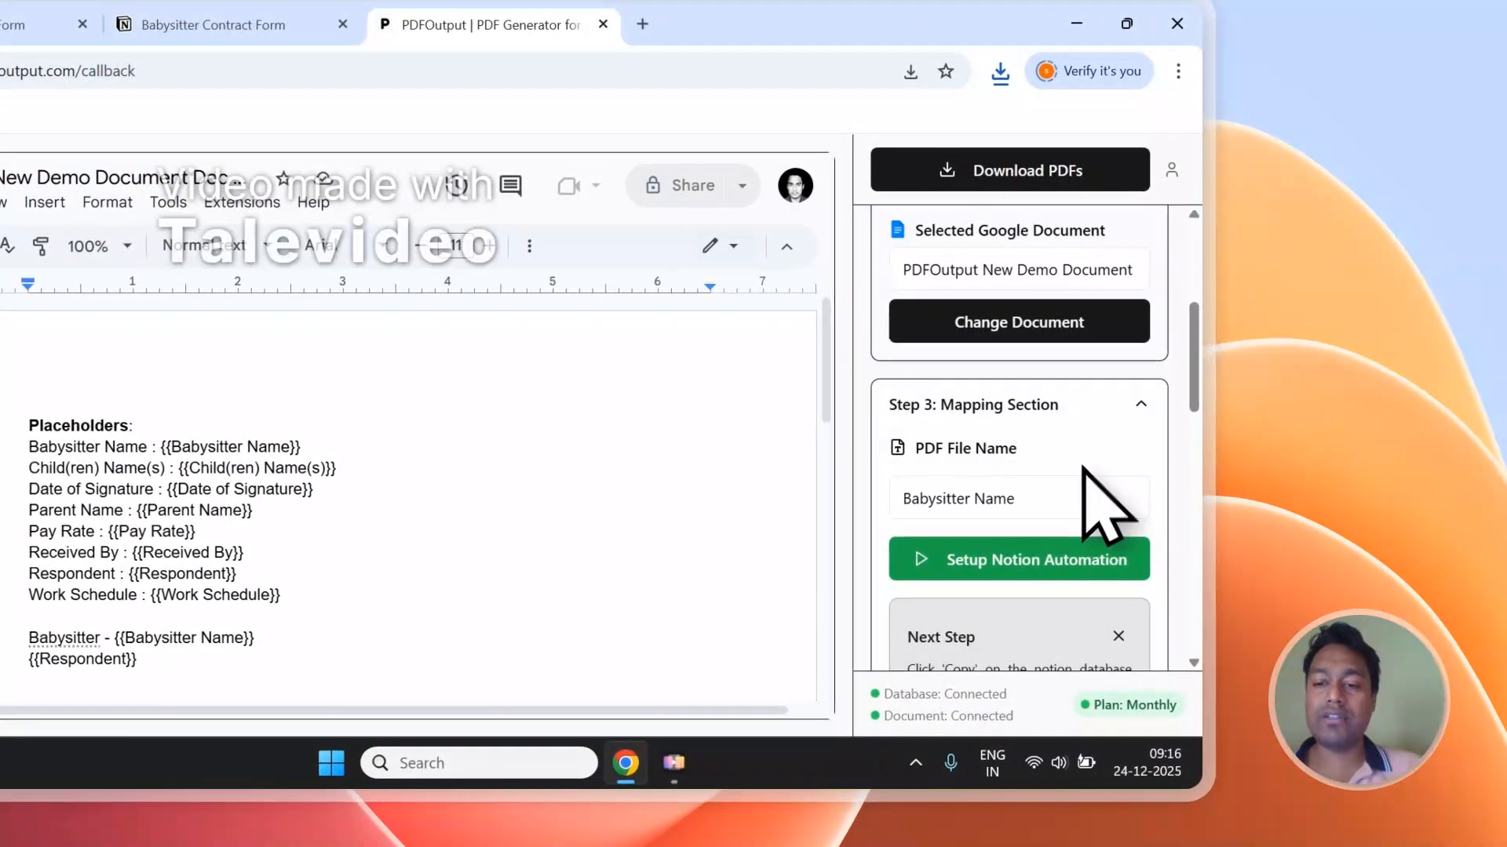
{"action": "left_click", "coordinate": [1049, 568]}
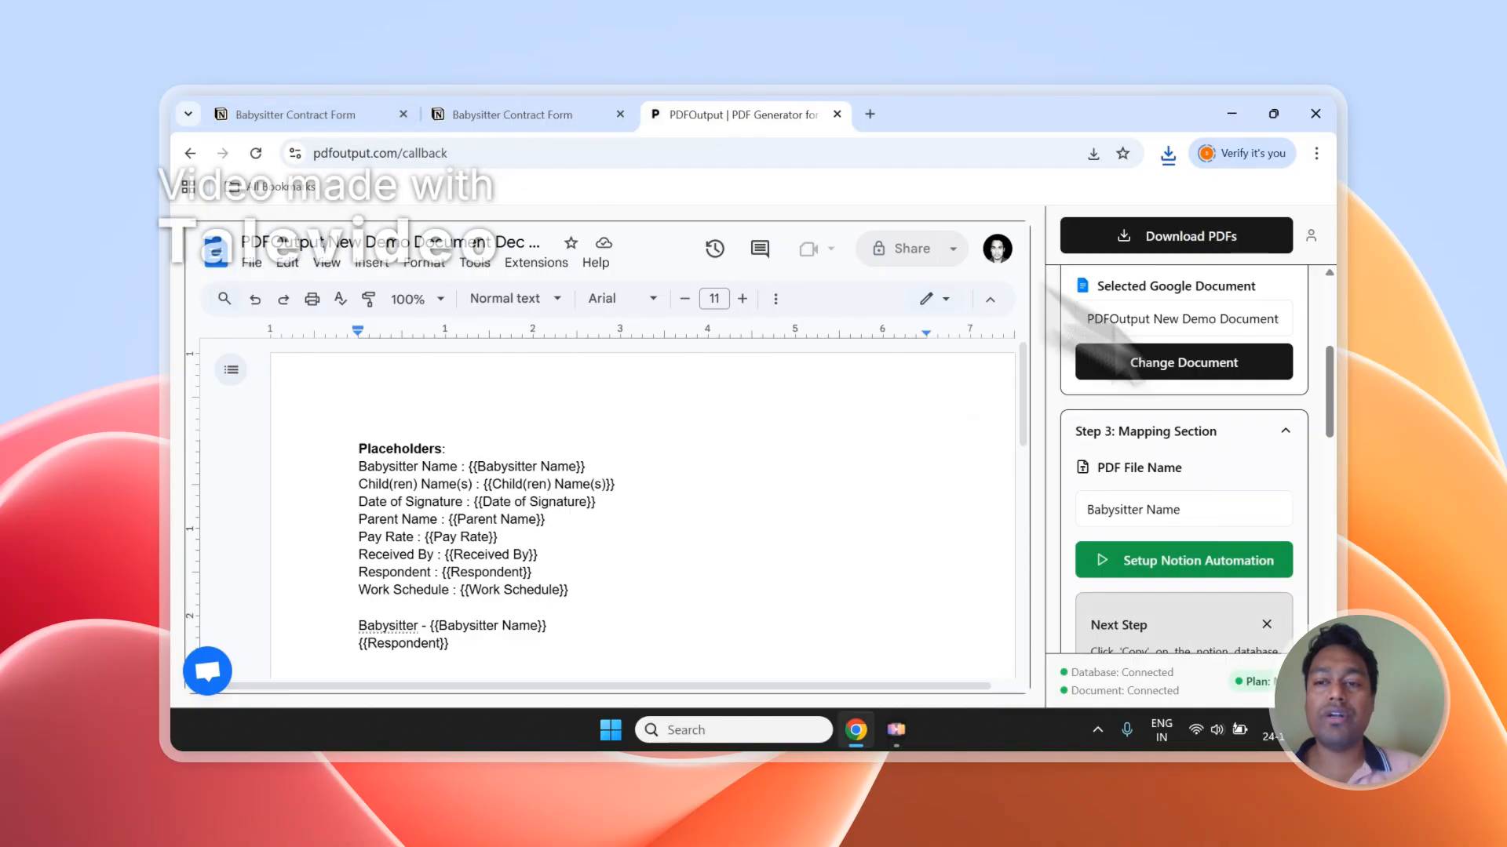
{"action": "scroll", "coordinate": [1299, 461], "scroll_direction": "up", "scroll_amount": 4}
{"action": "scroll", "coordinate": [1174, 401], "scroll_direction": "down", "scroll_amount": 3}
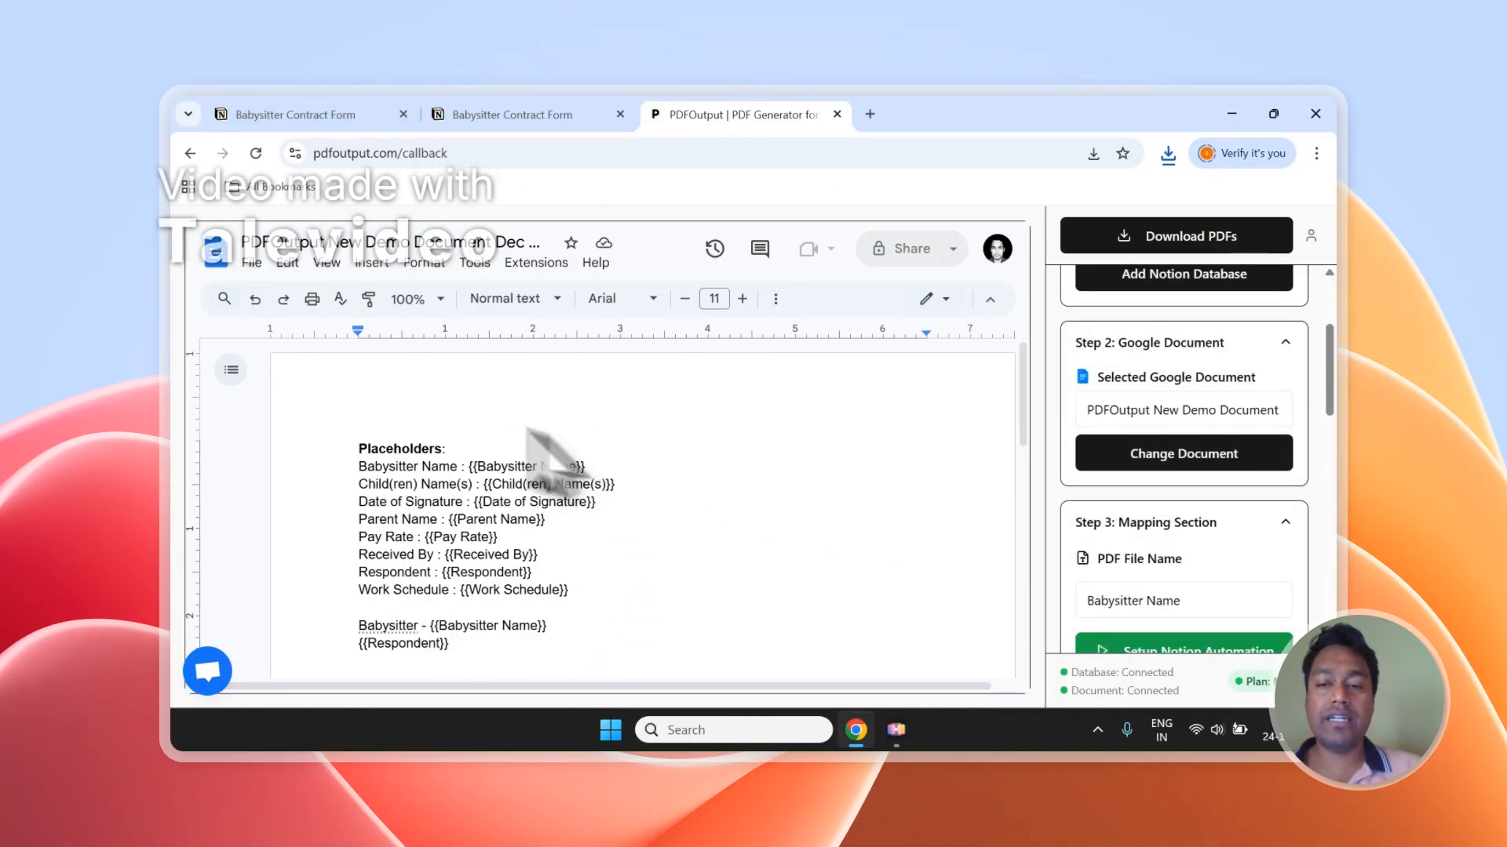
{"action": "scroll", "coordinate": [1260, 500], "scroll_direction": "down", "scroll_amount": 3}
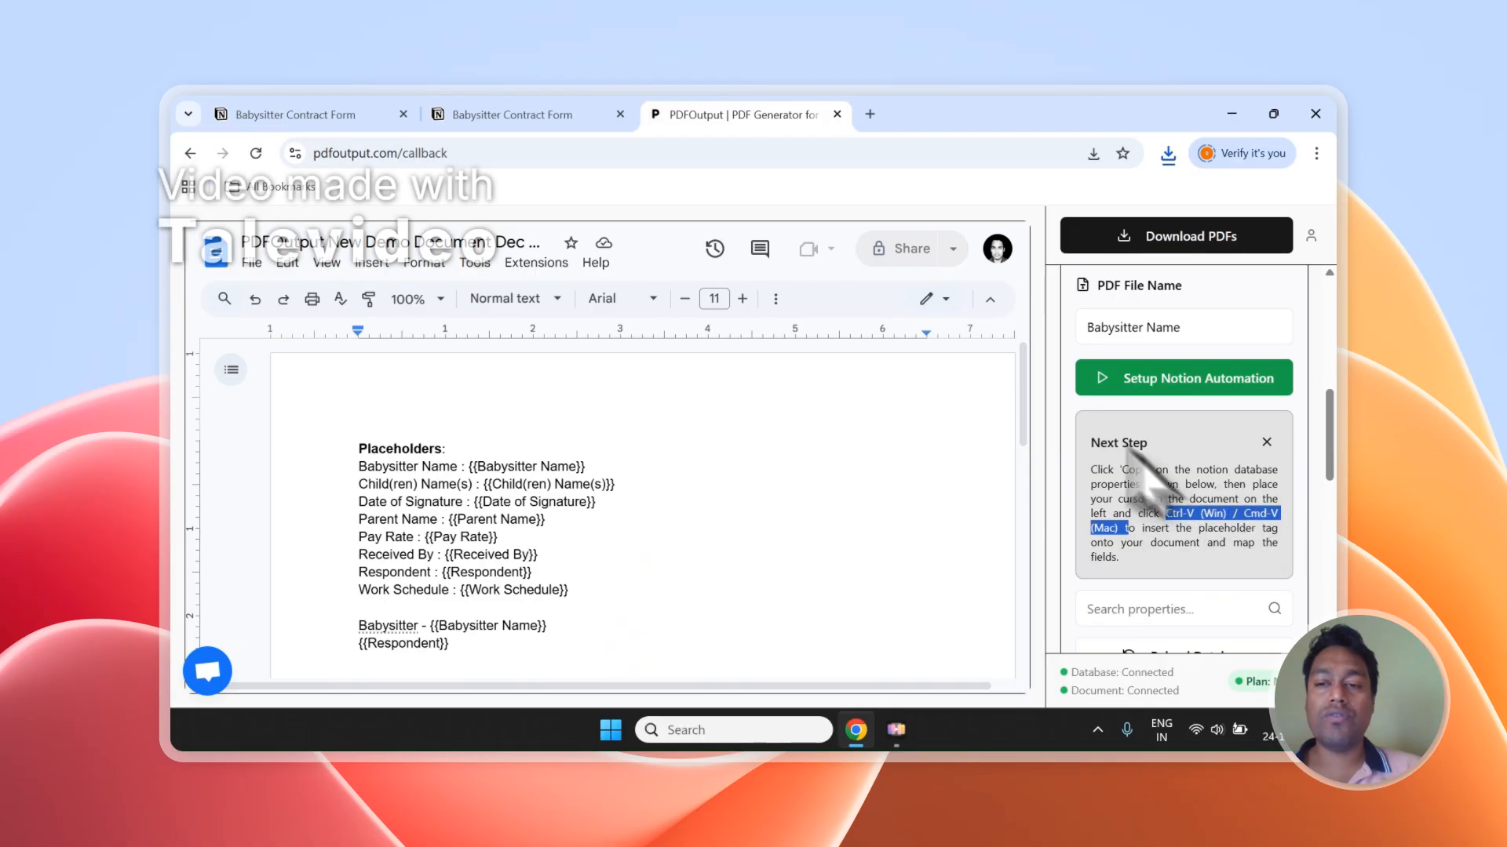
Add a blank entry to the Notion responses table and set its GeneratePDF status to Ready to Generate
{"action": "left_click", "coordinate": [295, 115]}
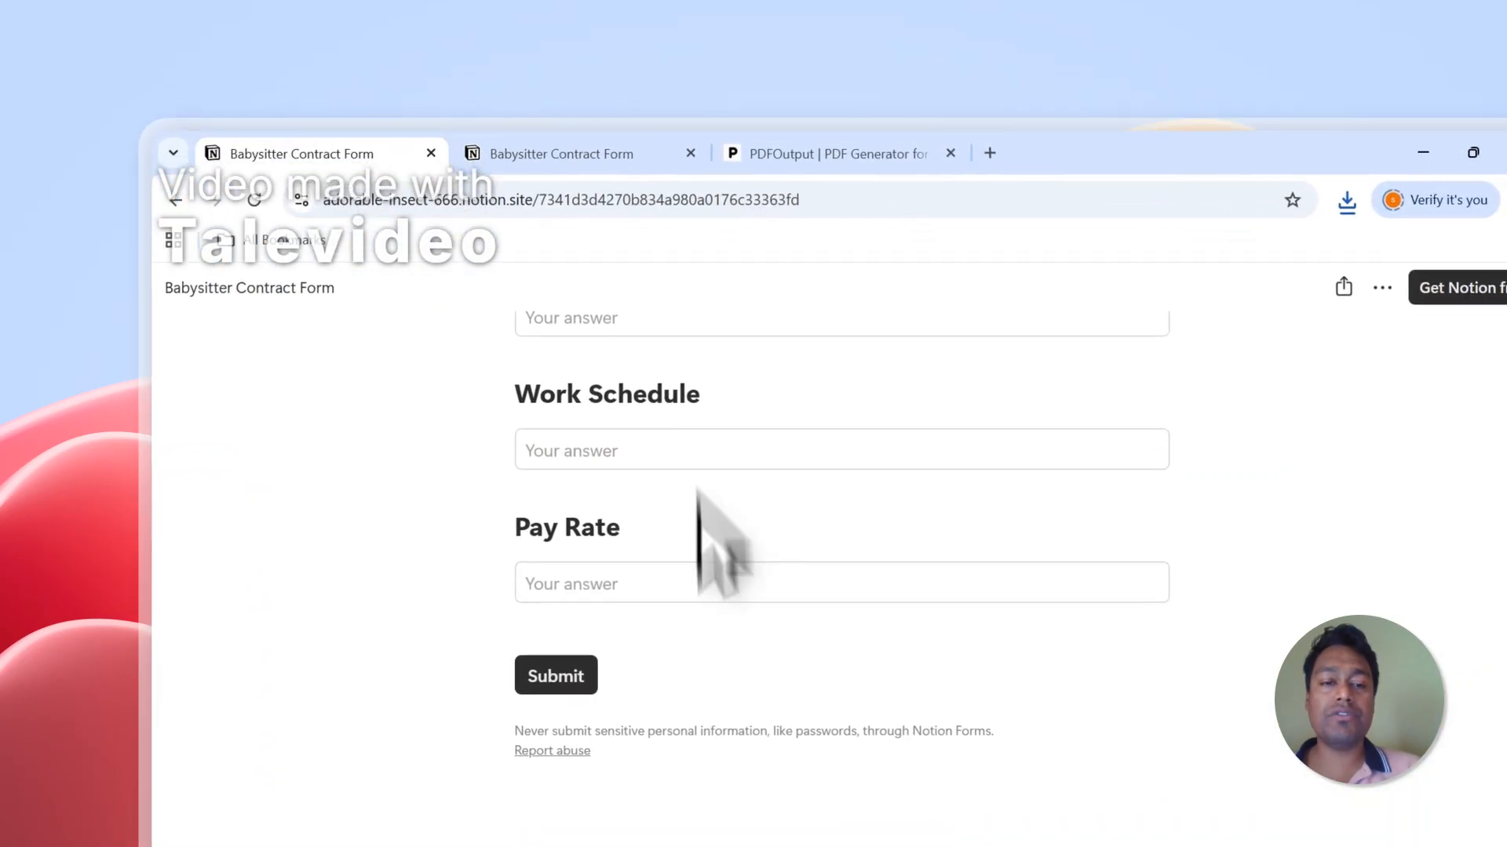
{"action": "key", "text": "ctrl+Tab"}
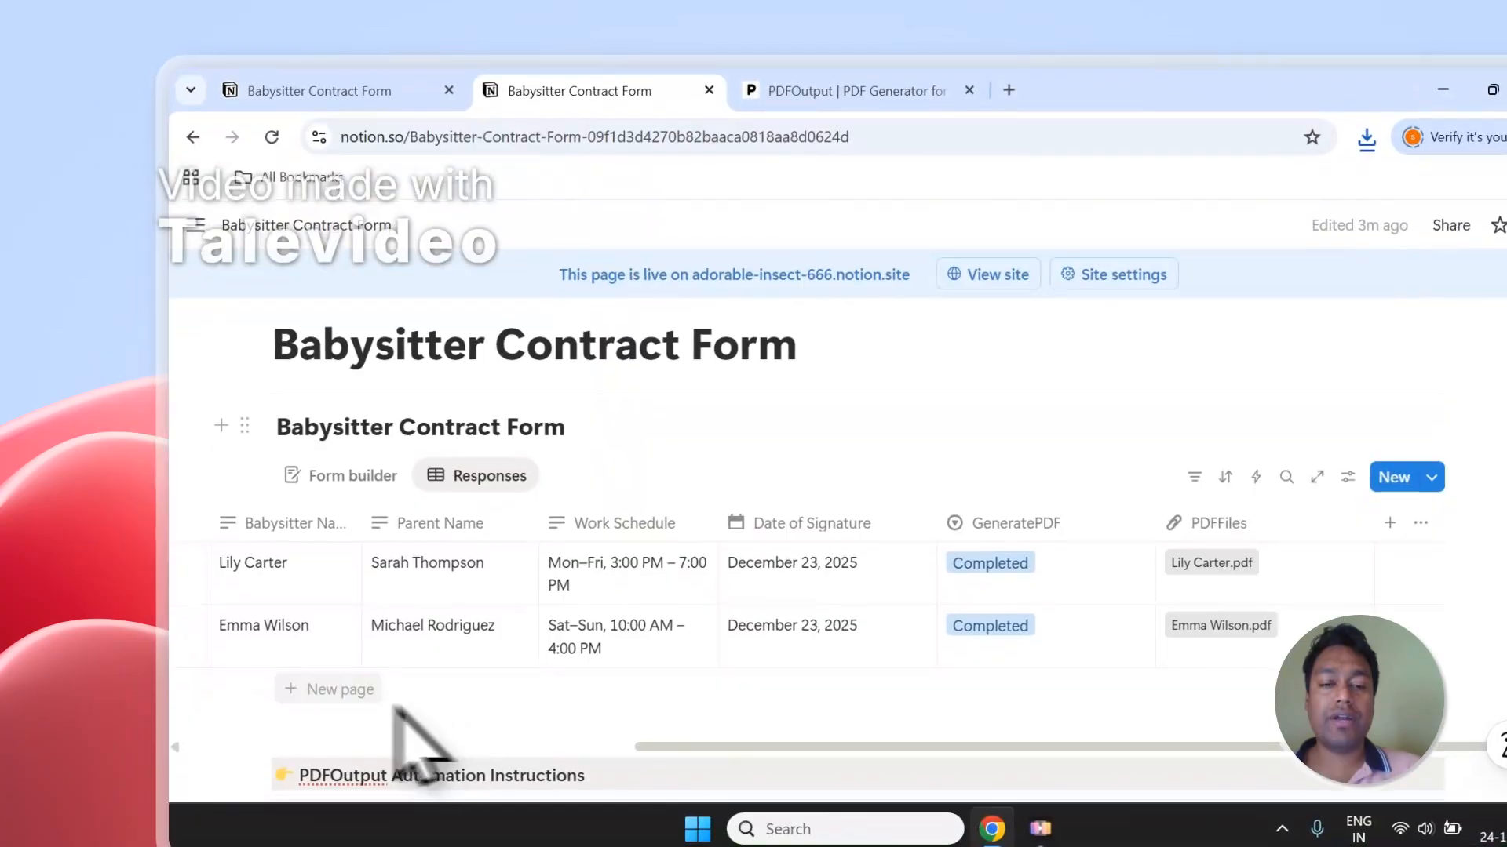
{"action": "left_click", "coordinate": [345, 691]}
{"action": "left_click", "coordinate": [1086, 696]}
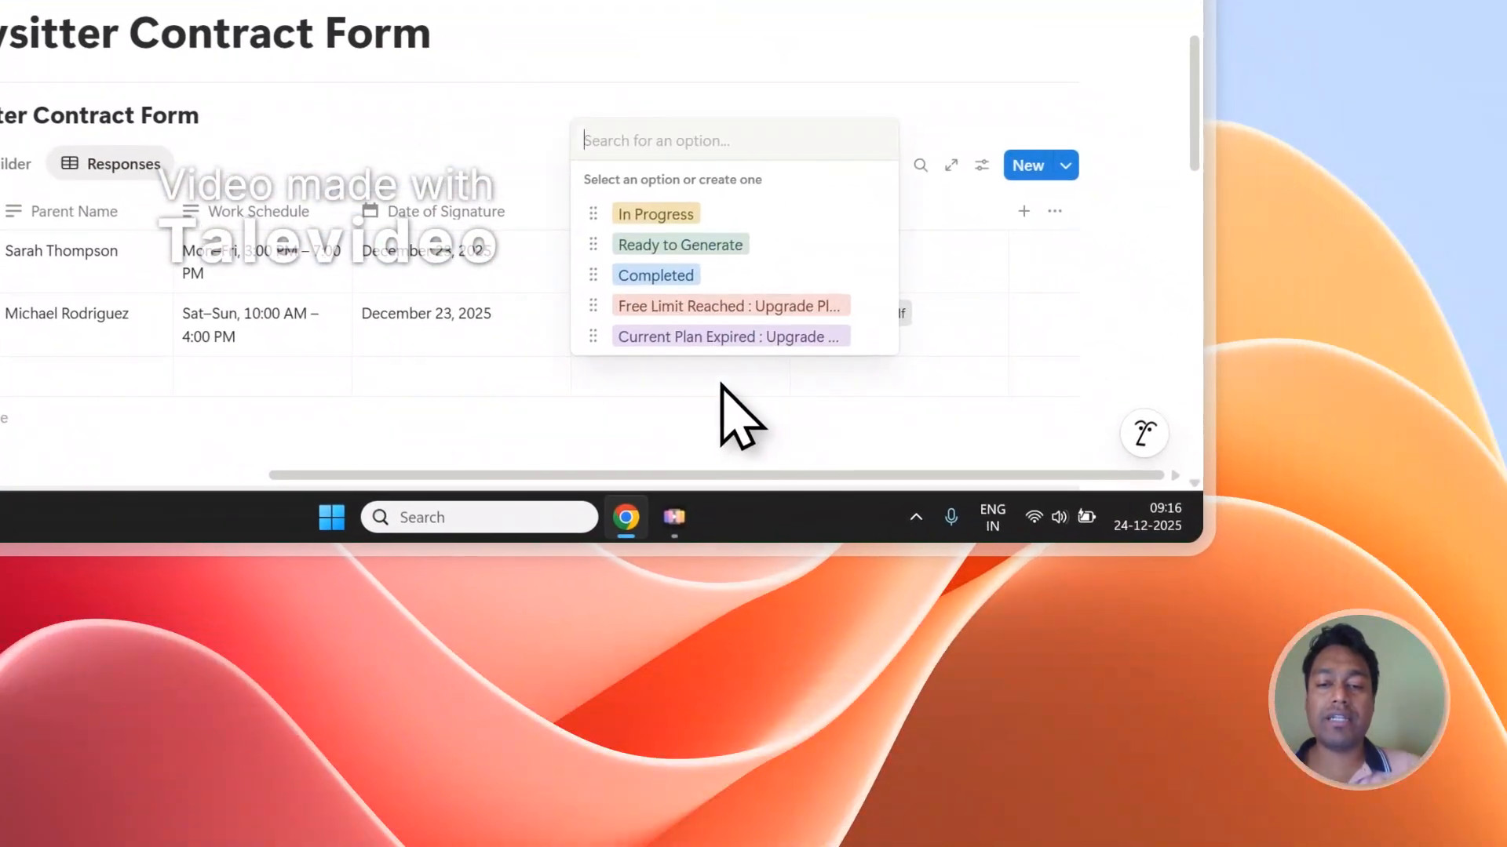
{"action": "left_click", "coordinate": [680, 245]}
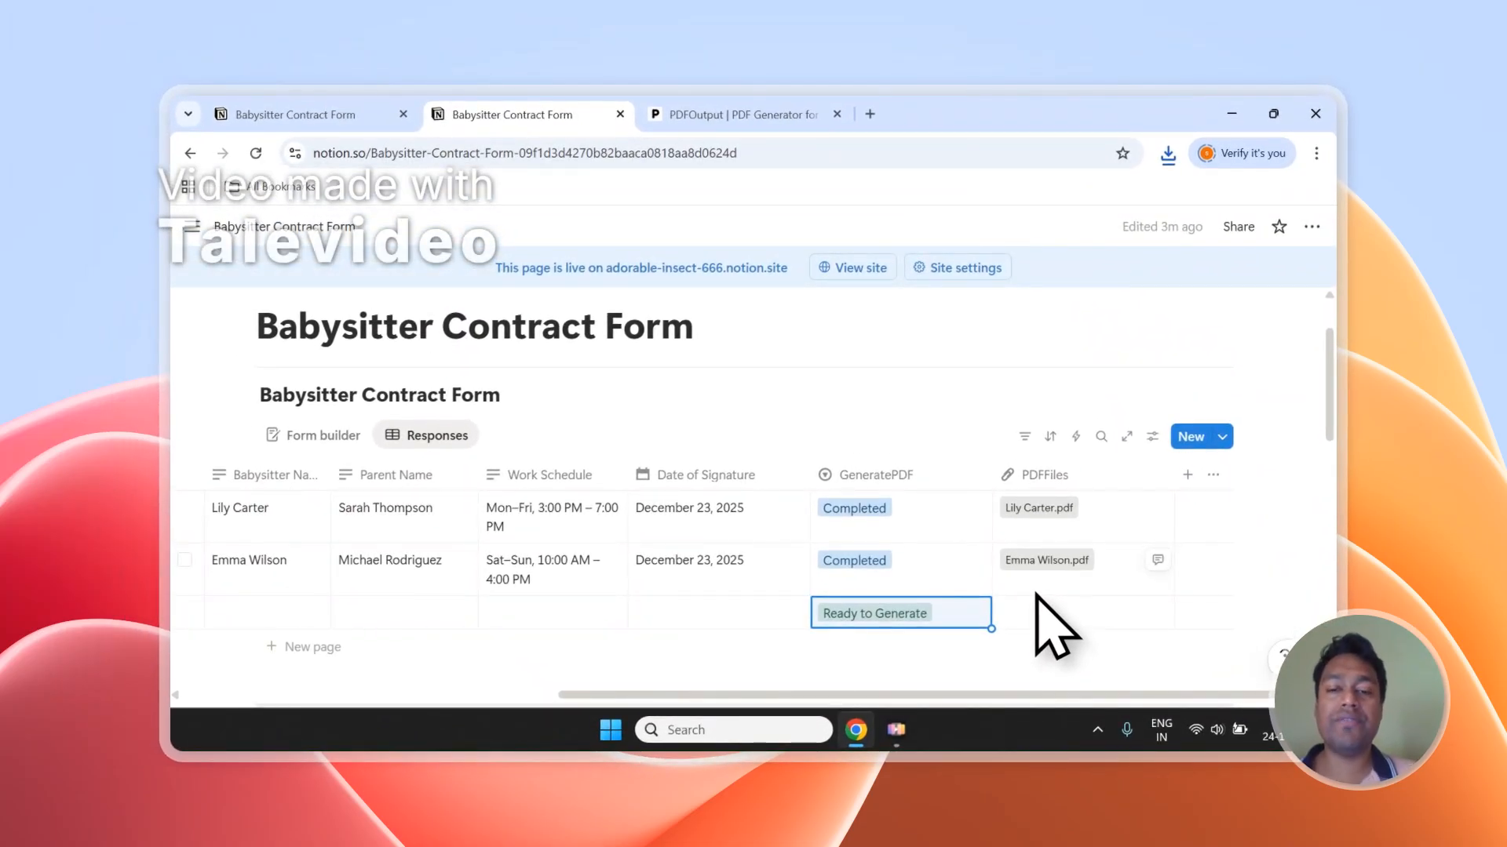
Review the public babysitter form, the Notion responses table and the placeholders in the PDFOutput template
{"action": "left_click", "coordinate": [361, 117]}
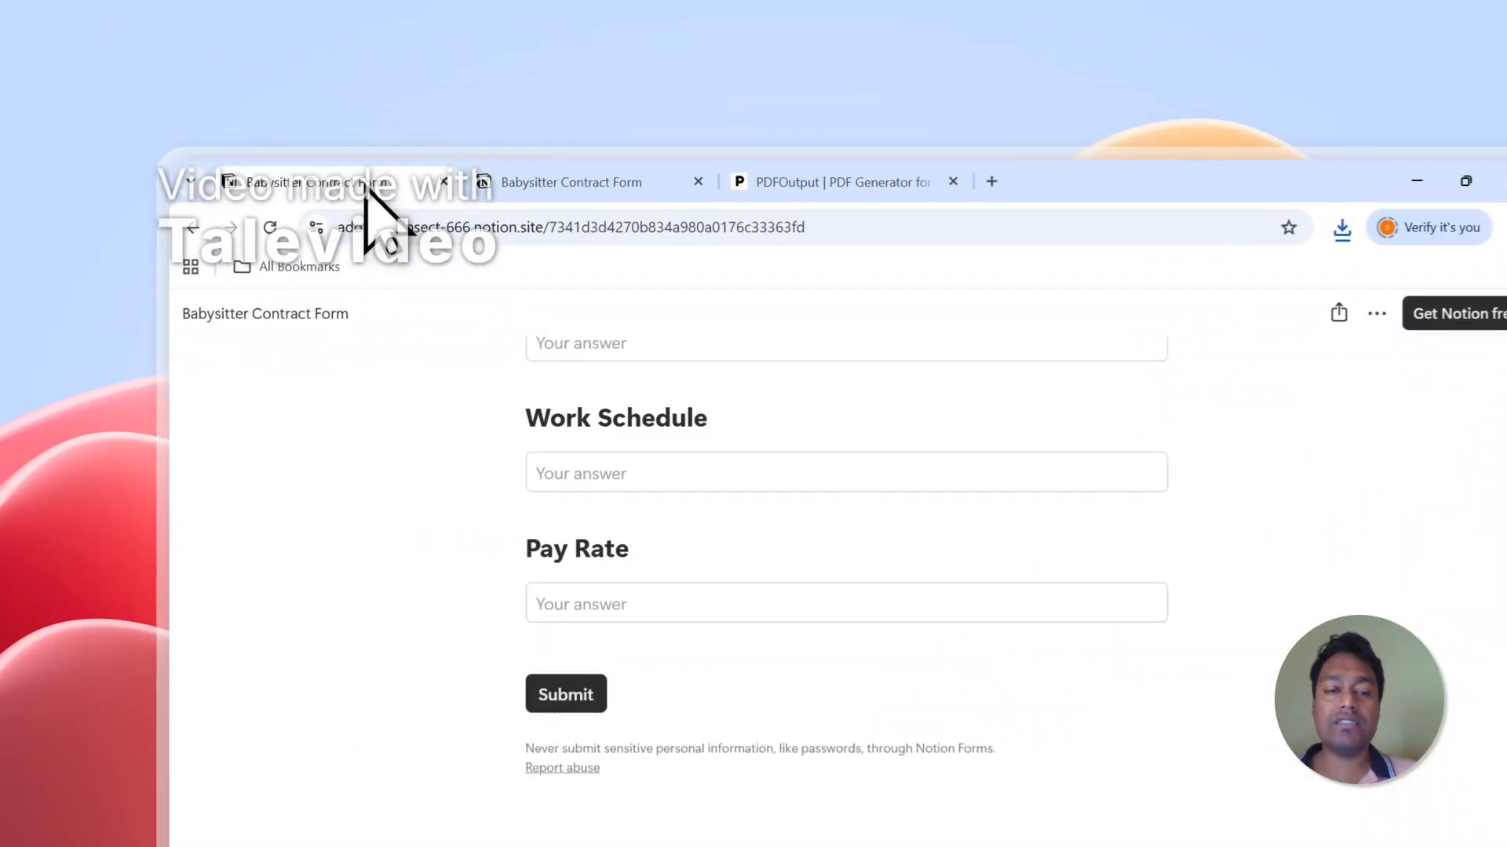
{"action": "left_click", "coordinate": [520, 122]}
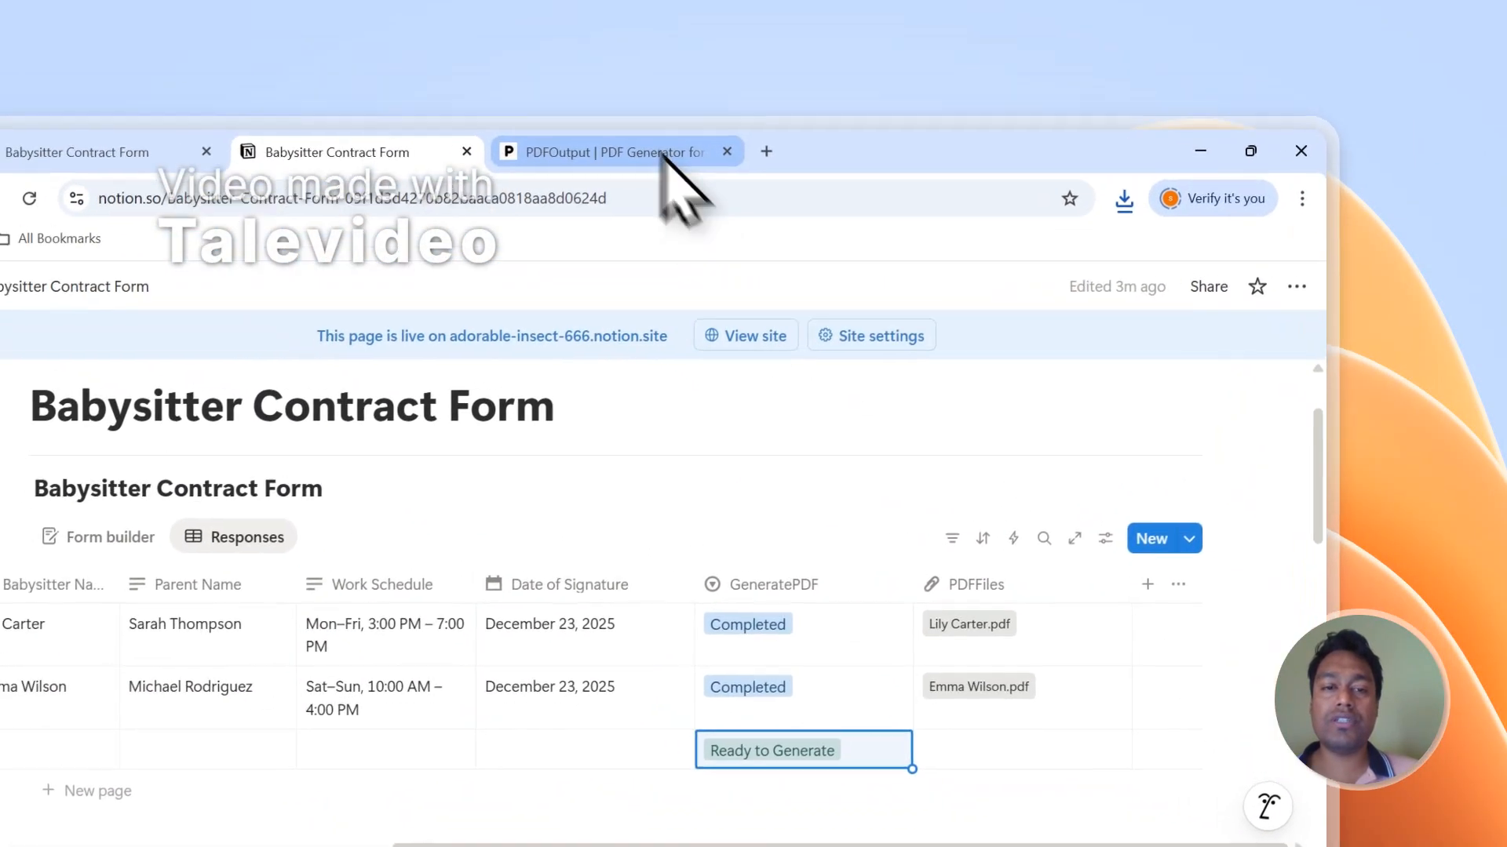
{"action": "left_click", "coordinate": [526, 70]}
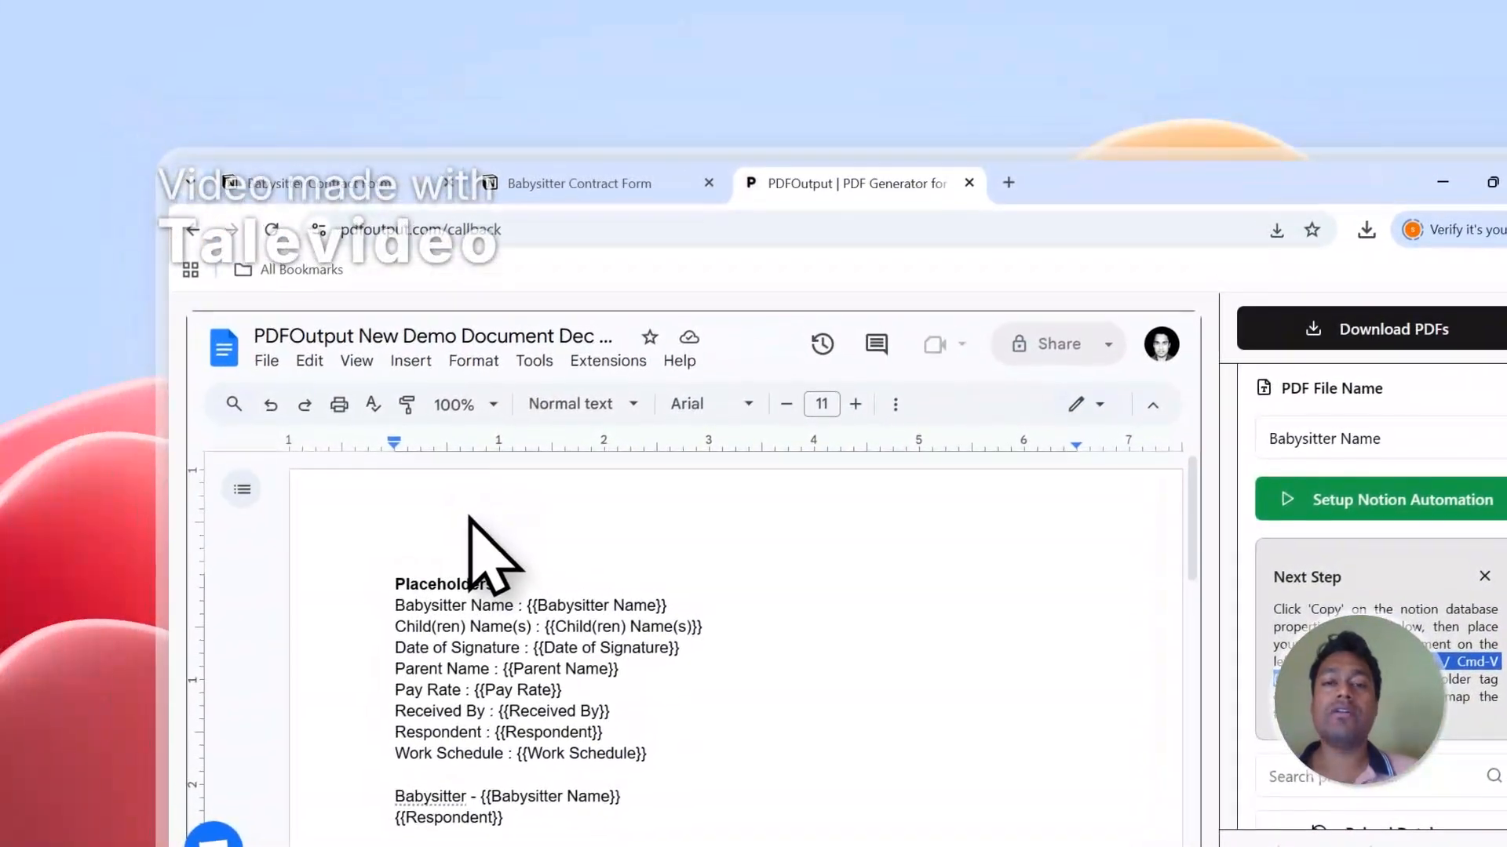
{"action": "left_click", "coordinate": [522, 185]}
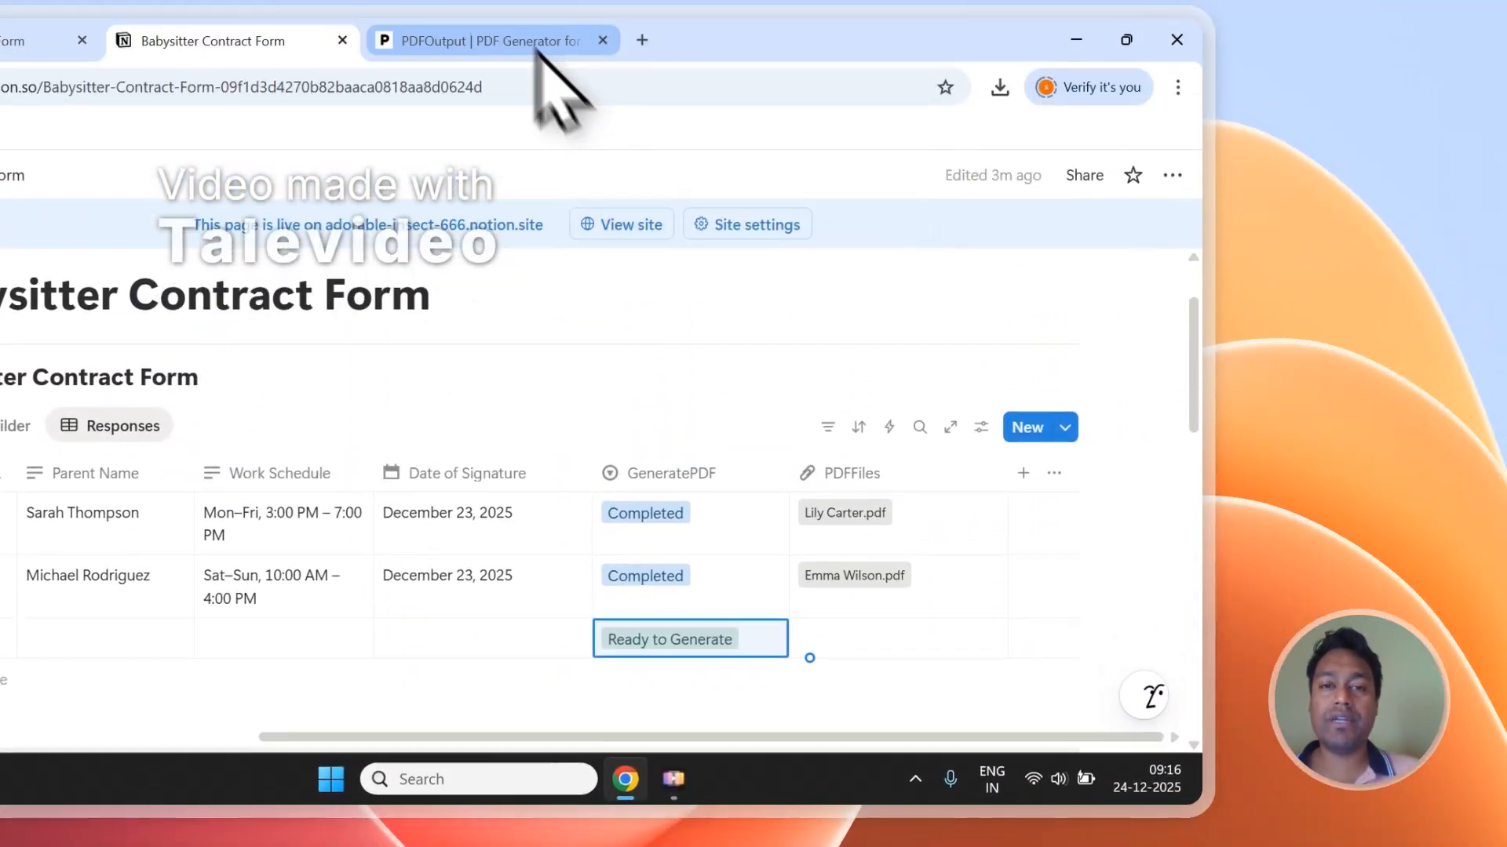
Return to the PDFOutput workspace, view its support chat window and close it
{"action": "left_click", "coordinate": [538, 41]}
{"action": "scroll", "coordinate": [1118, 592], "scroll_direction": "up", "scroll_amount": 3}
{"action": "scroll", "coordinate": [1067, 541], "scroll_direction": "up", "scroll_amount": 3}
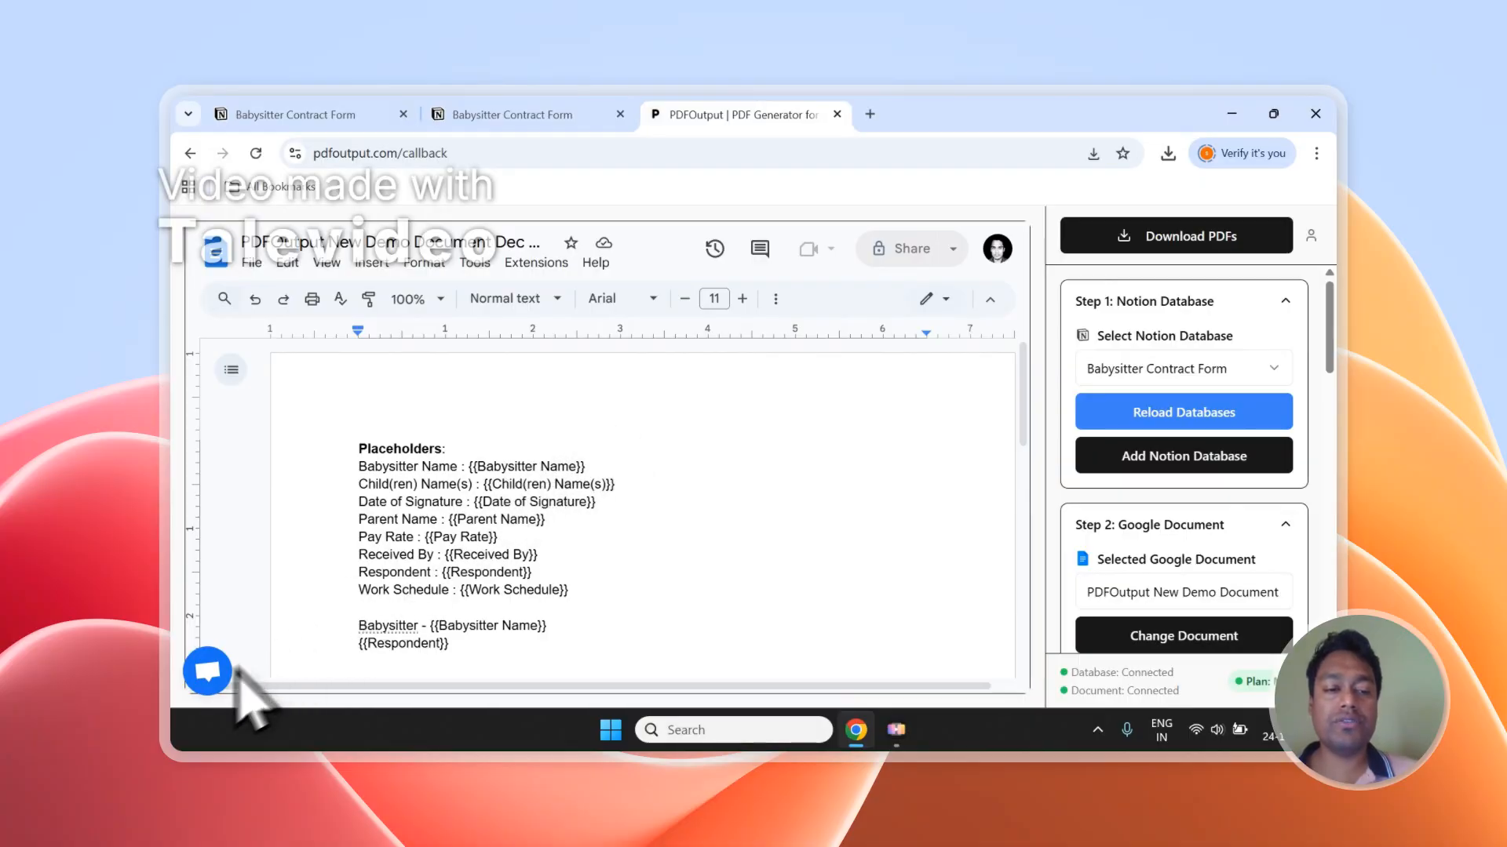
{"action": "left_click", "coordinate": [226, 672]}
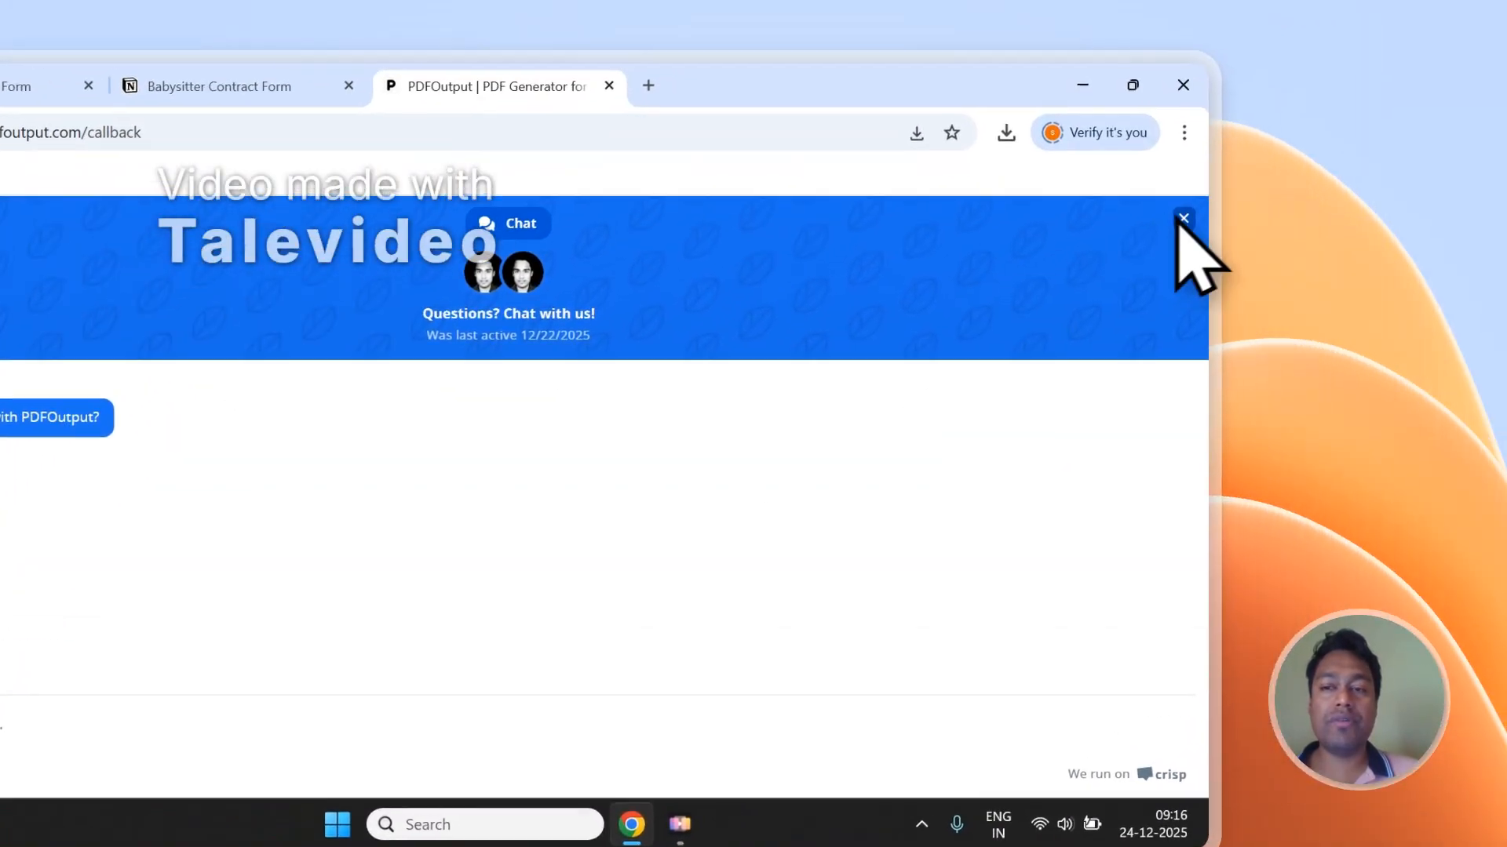
{"action": "left_click", "coordinate": [1183, 219]}
Sign out of the PDFOutput account and open the Contact page from the site footer
{"action": "left_click", "coordinate": [1177, 233]}
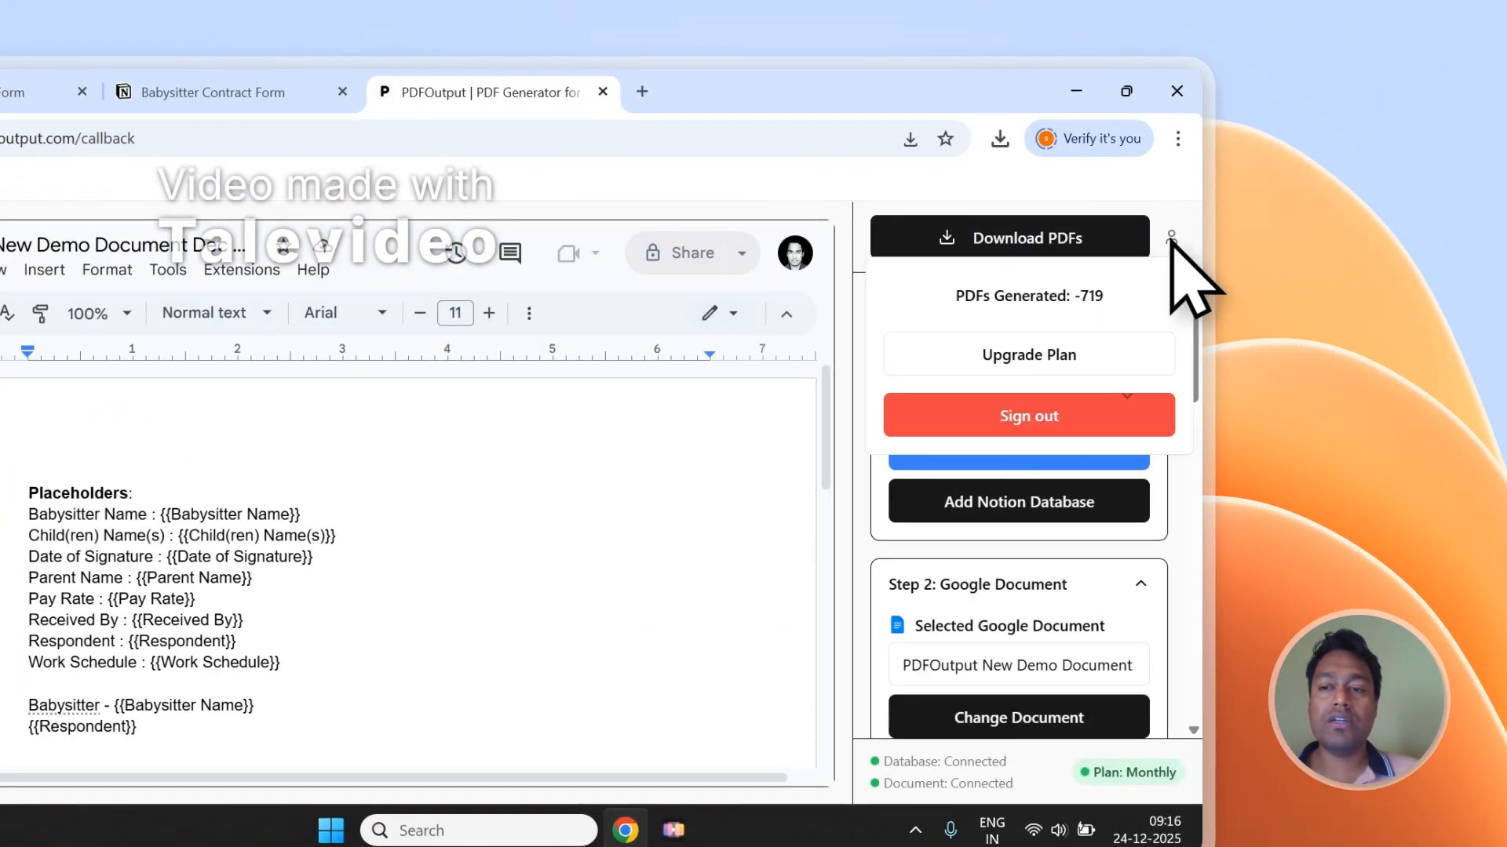
{"action": "left_click", "coordinate": [1046, 432]}
{"action": "left_click_drag", "start_coordinate": [1193, 272], "coordinate": [1200, 588]}
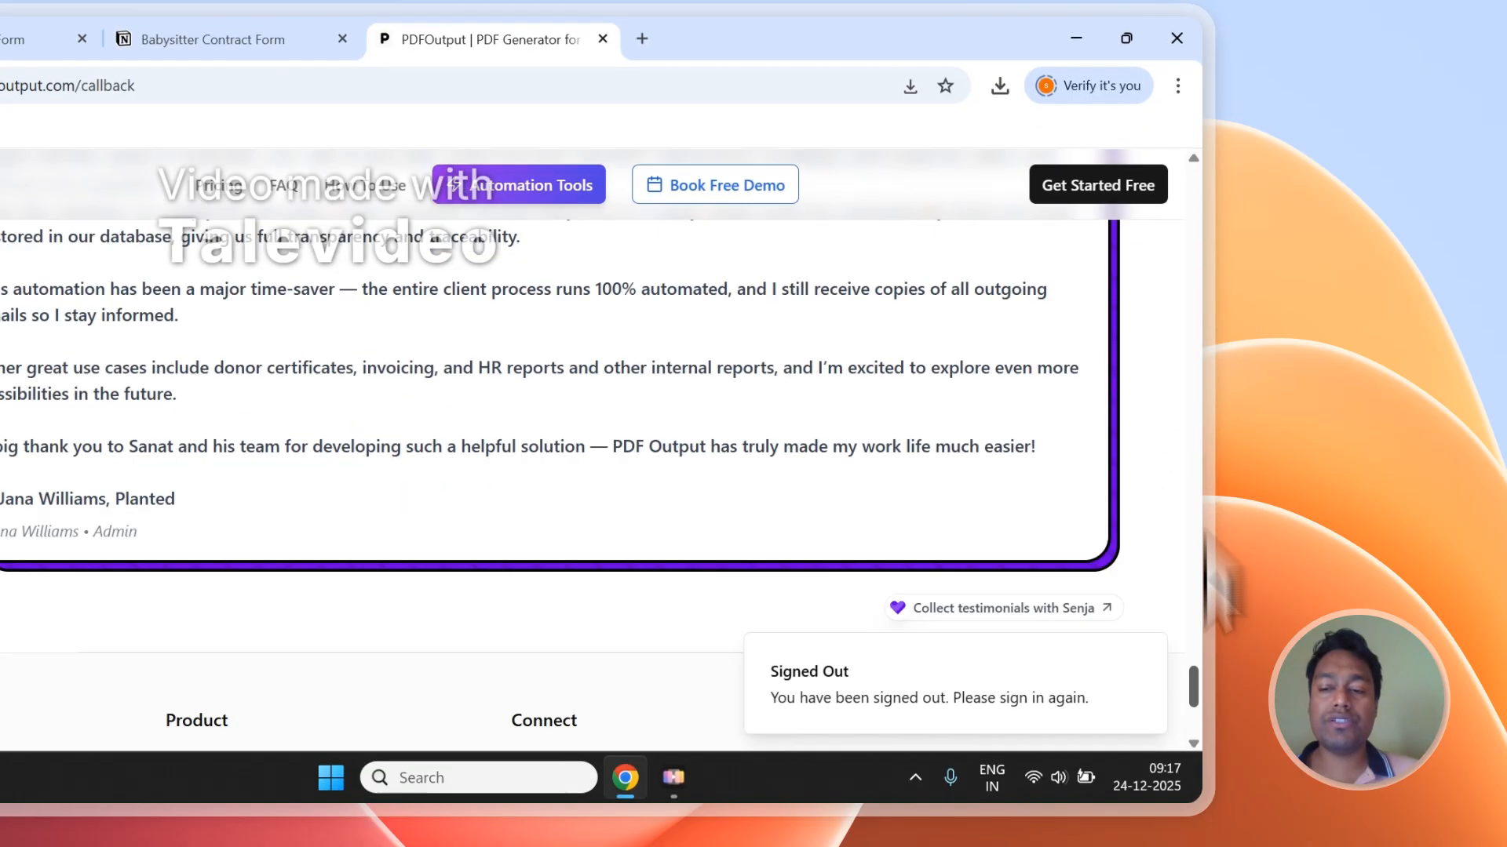
{"action": "scroll", "coordinate": [649, 695], "scroll_direction": "down", "scroll_amount": 5}
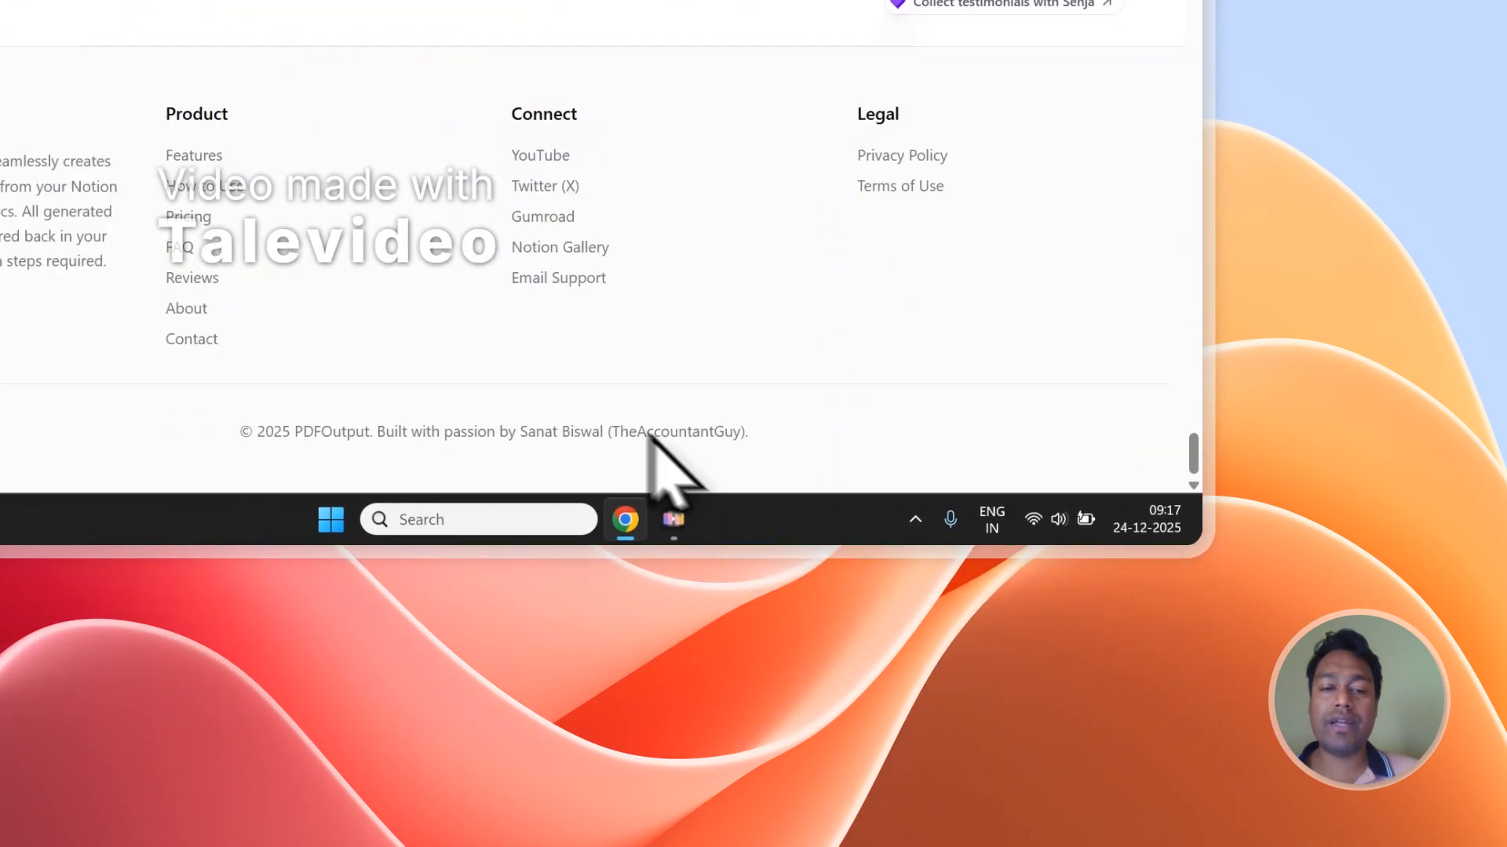
{"action": "left_click", "coordinate": [180, 337]}
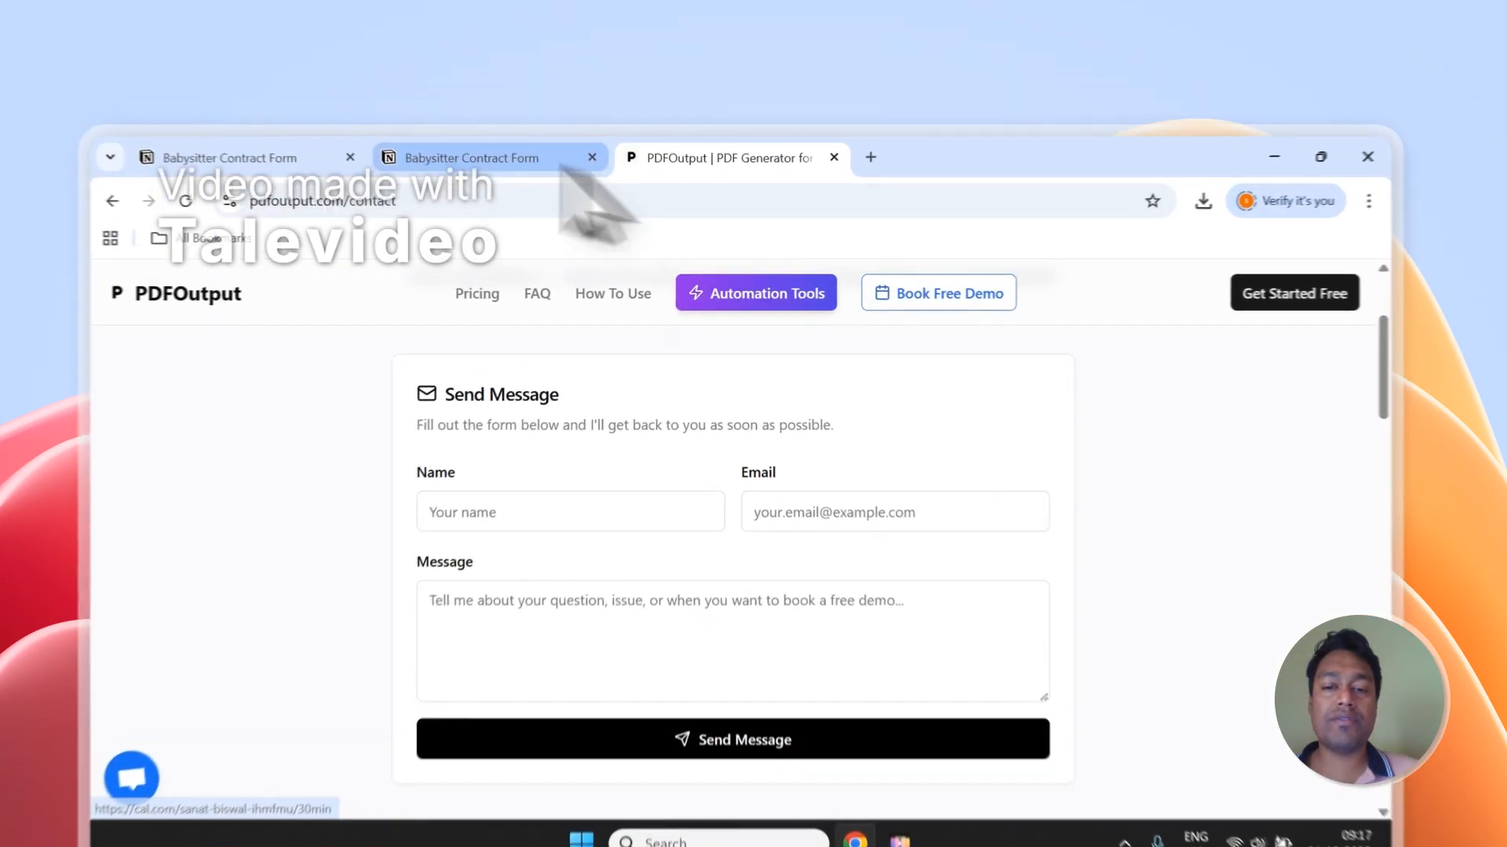
Return to the Notion responses table and check the GeneratePDF status of the blank entry
{"action": "left_click", "coordinate": [510, 114]}
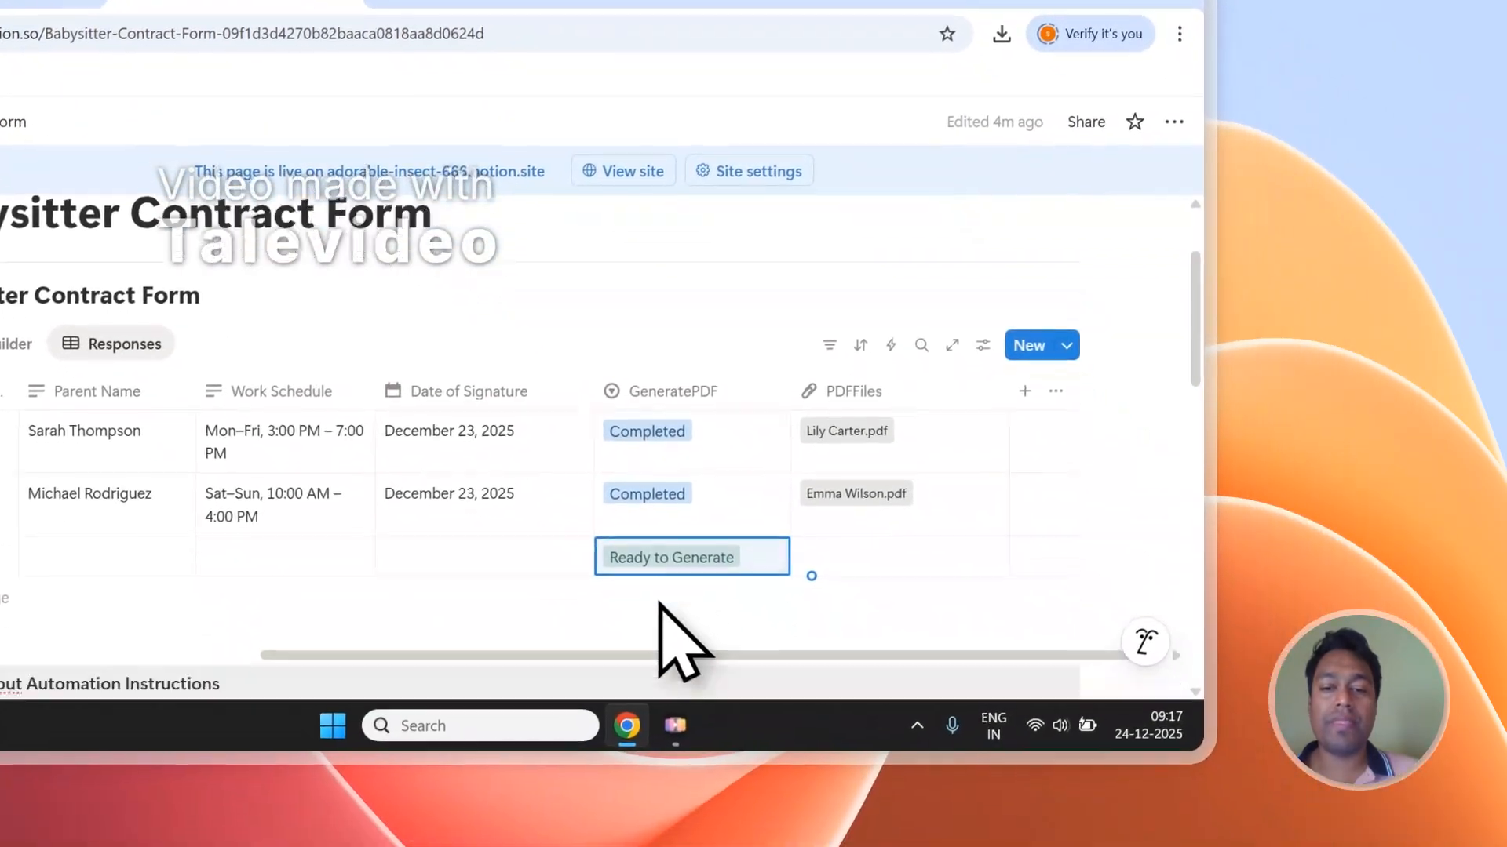
{"action": "scroll", "coordinate": [706, 643], "scroll_direction": "down", "scroll_amount": 2}
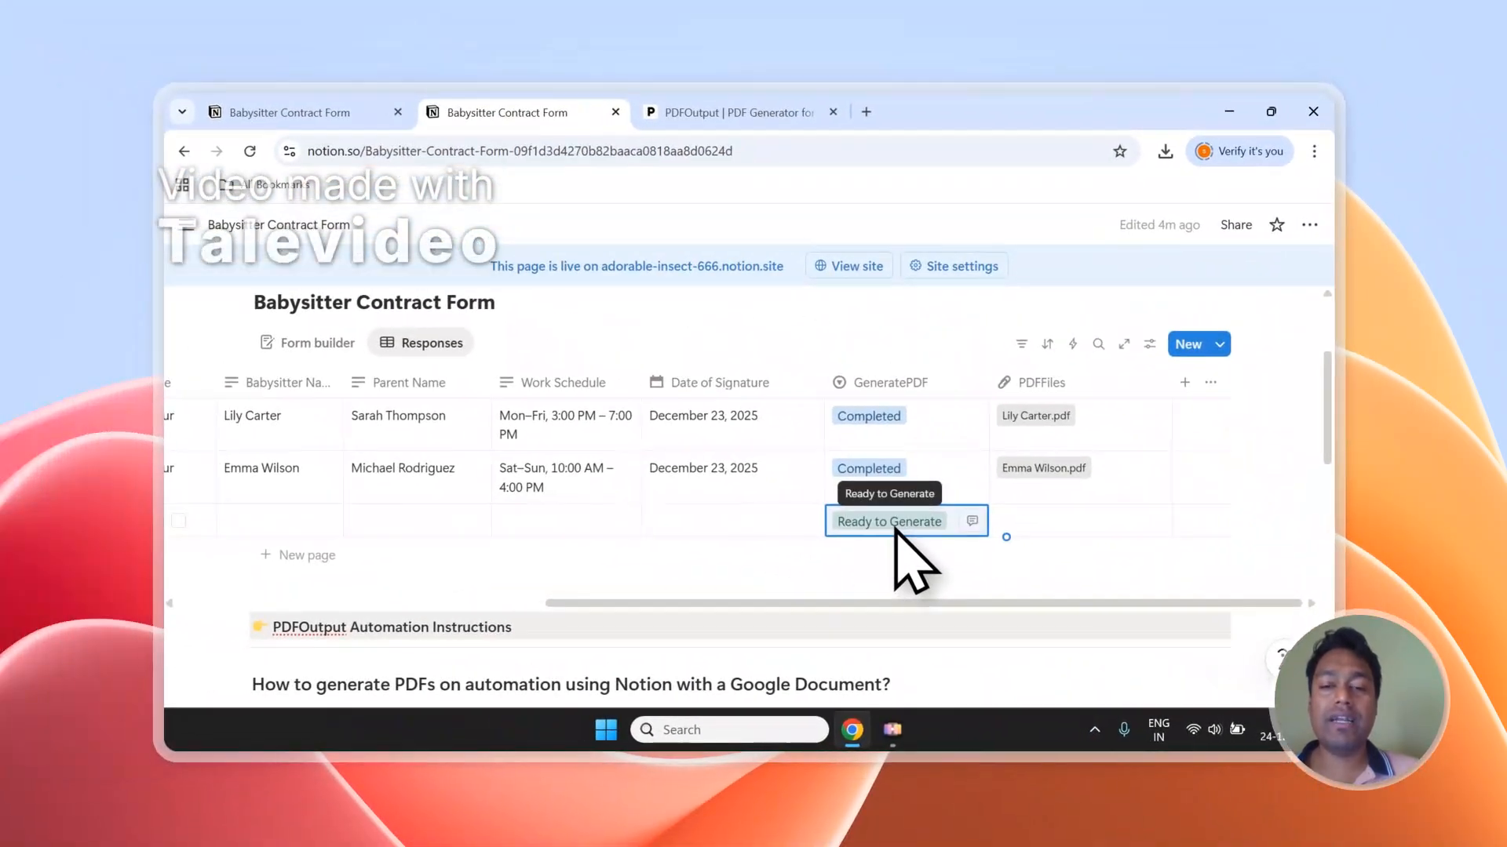
{"action": "scroll", "coordinate": [895, 529], "scroll_direction": "up", "scroll_amount": 1}
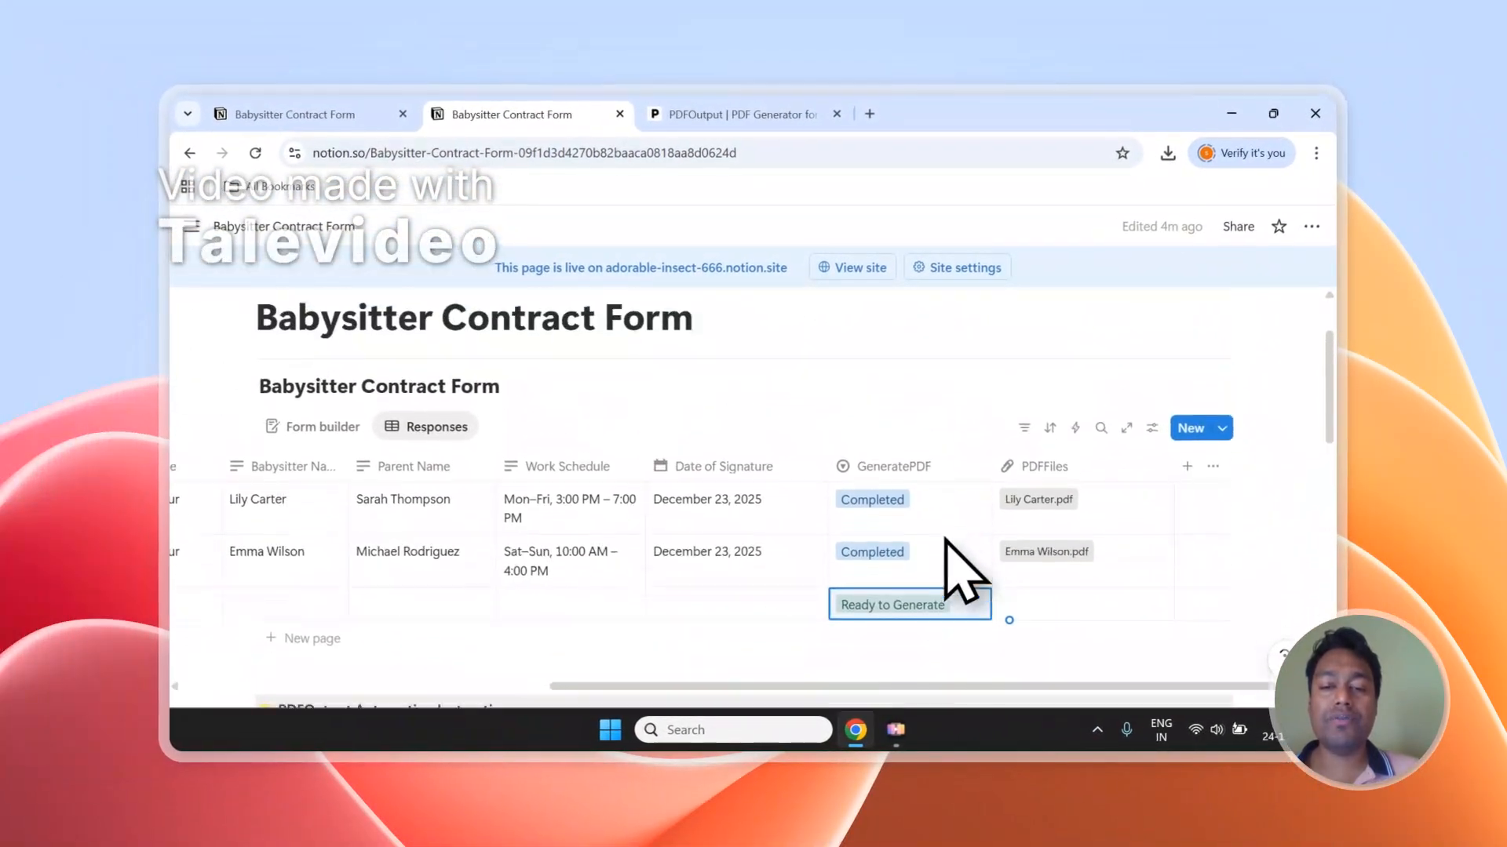